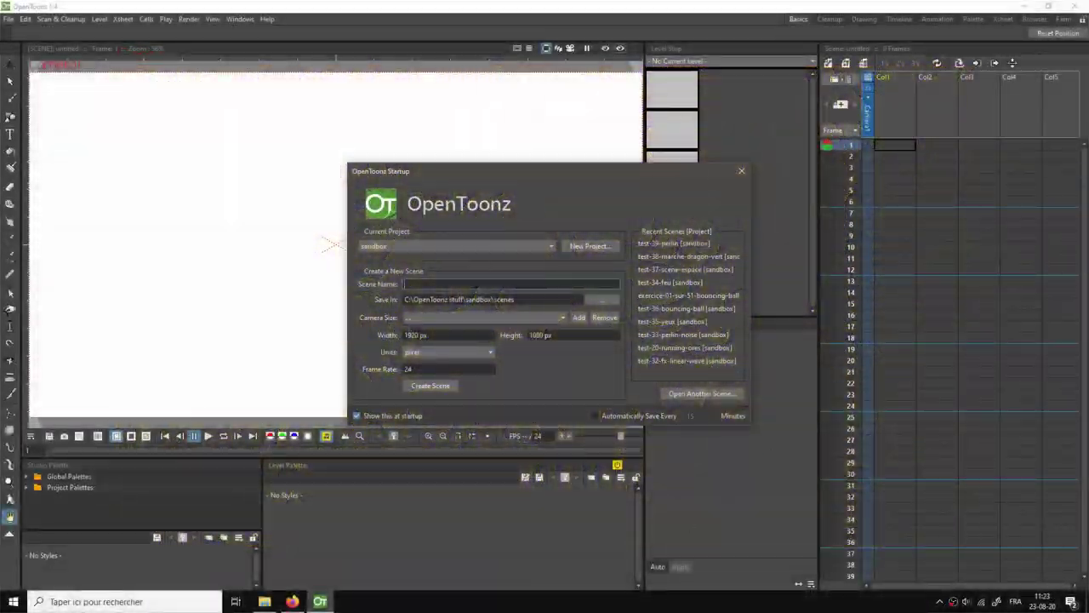
- Switch to Firefox and look through the Wikipedia article "Bruit de Perlin" and its example images
{"action": "left_click", "coordinate": [292, 602]}
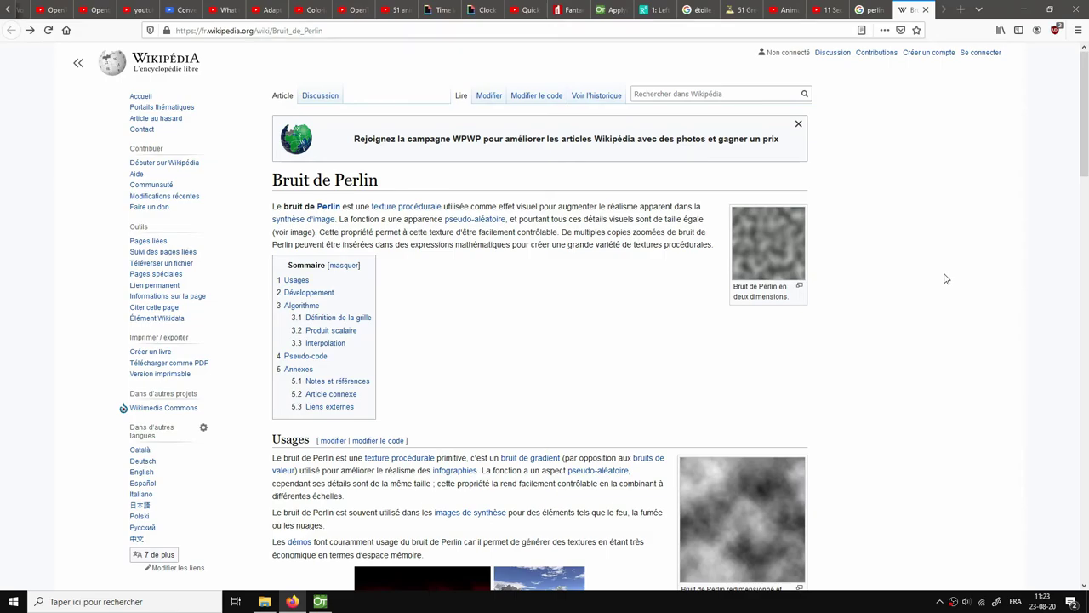
{"action": "scroll", "coordinate": [945, 278], "scroll_direction": "down", "scroll_amount": 5}
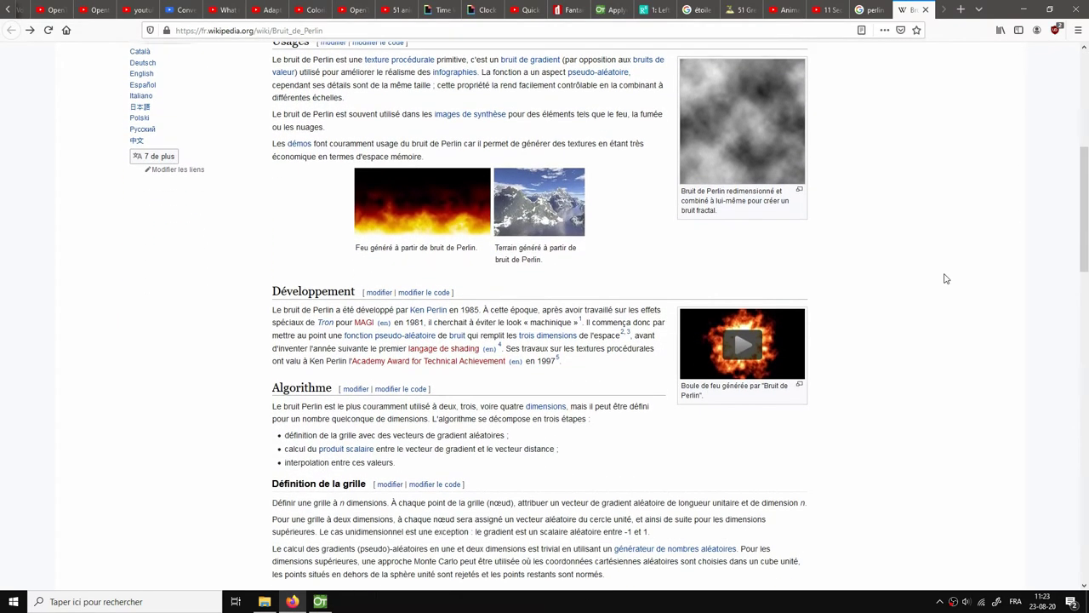
{"action": "scroll", "coordinate": [944, 278], "scroll_direction": "up", "scroll_amount": 5}
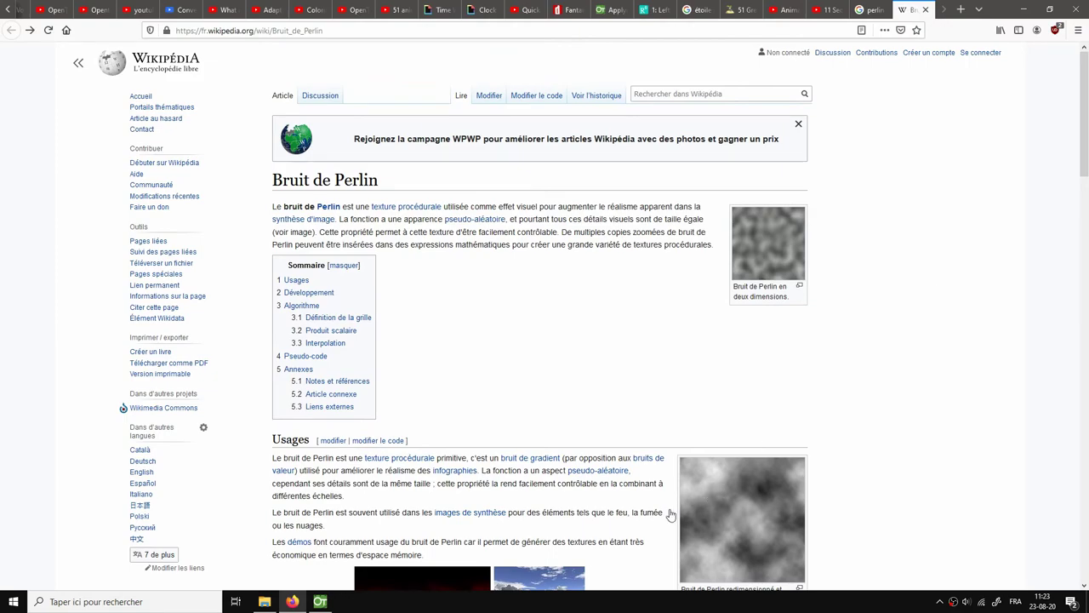
- Switch back to OpenToonz and dismiss the startup dialog to work in the untitled scene
{"action": "left_click", "coordinate": [320, 601]}
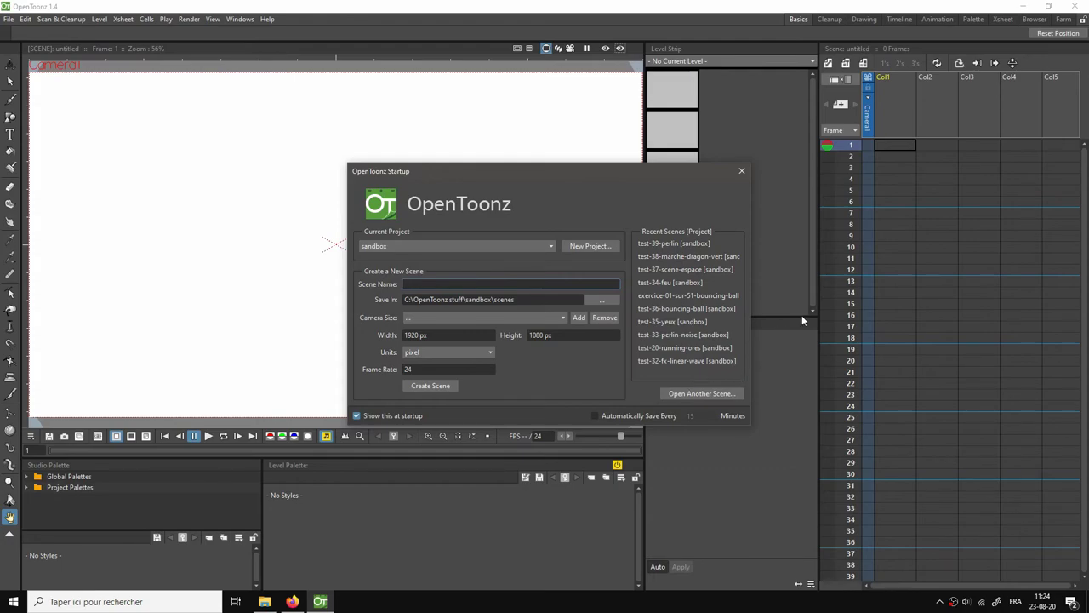
{"action": "left_click_drag", "start_coordinate": [645, 171], "coordinate": [658, 172]}
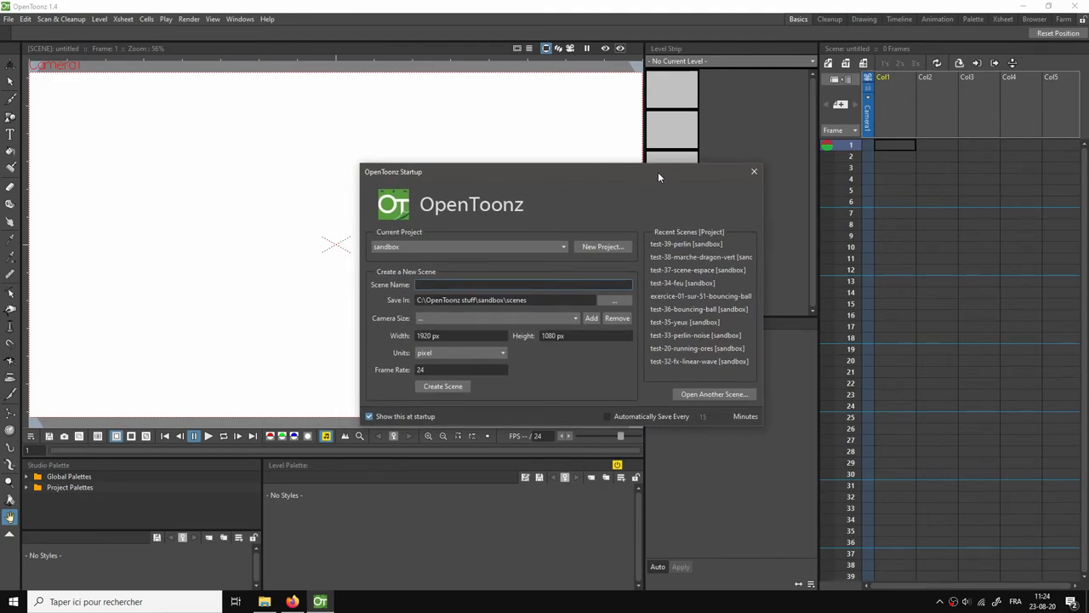
{"action": "left_click", "coordinate": [753, 171]}
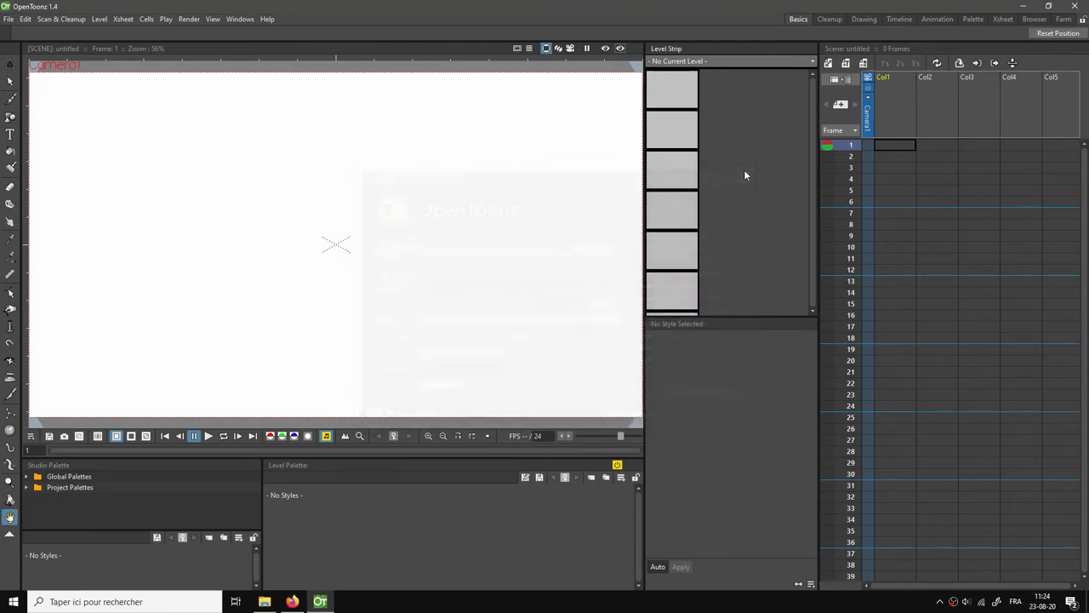
{"action": "right_click", "coordinate": [378, 151]}
{"action": "left_click", "coordinate": [418, 167]}
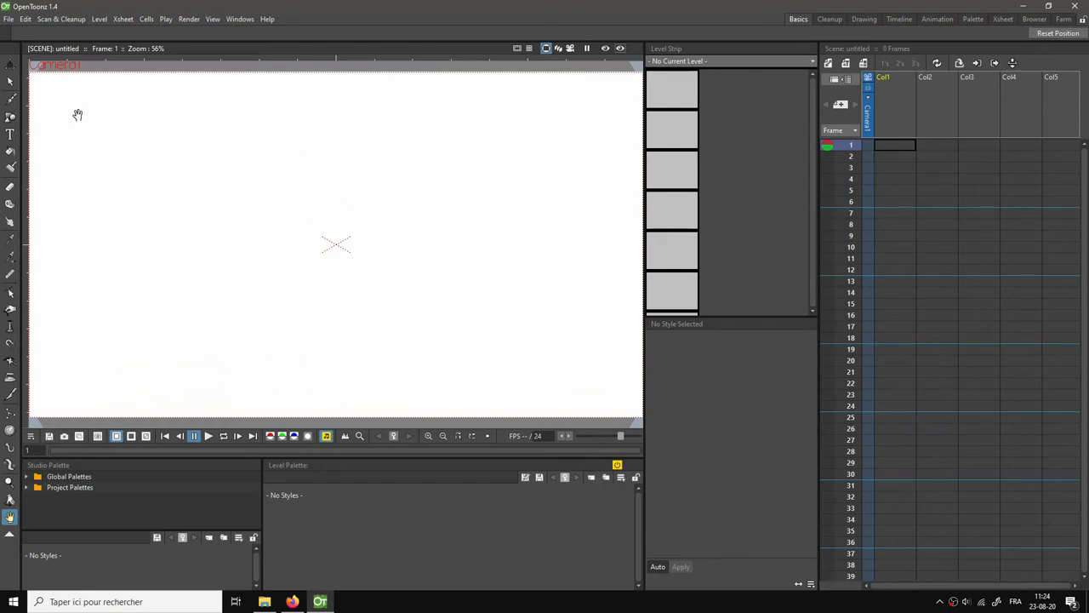
- Draw two closed, scalloped cloud outlines in black side by side on frame 1 with the Brush tool
{"action": "left_click", "coordinate": [10, 100]}
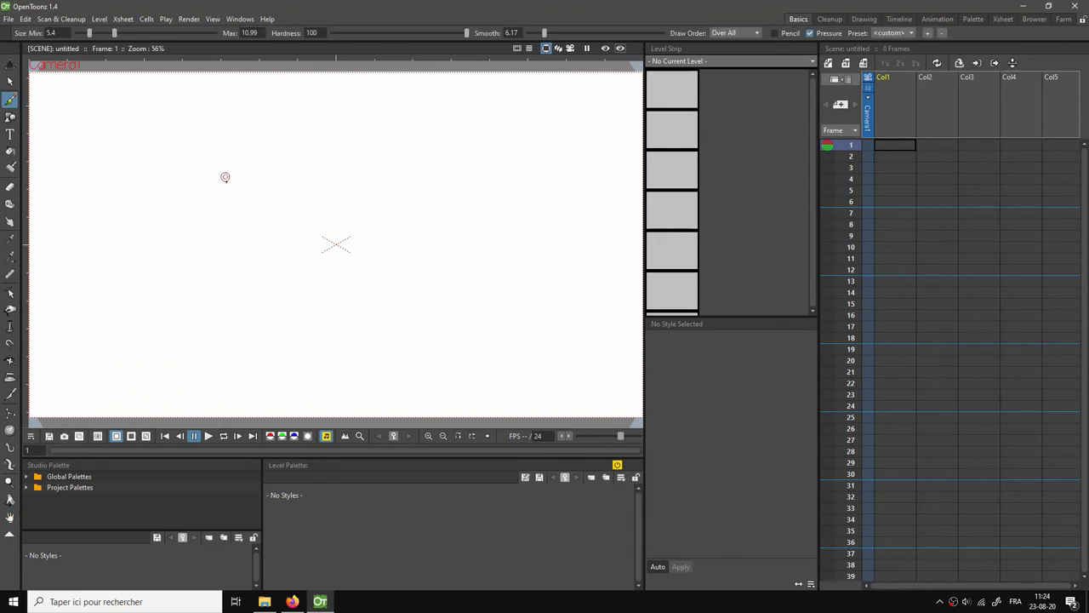
{"action": "mouse_move", "coordinate": [87, 264]}
{"action": "left_mouse_down"}
{"action": "mouse_move", "coordinate": [83, 227]}
{"action": "mouse_move", "coordinate": [121, 181]}
{"action": "mouse_move", "coordinate": [144, 209]}
{"action": "mouse_move", "coordinate": [178, 178]}
{"action": "mouse_move", "coordinate": [210, 214]}
{"action": "mouse_move", "coordinate": [259, 205]}
{"action": "mouse_move", "coordinate": [280, 226]}
{"action": "mouse_move", "coordinate": [231, 283]}
{"action": "mouse_move", "coordinate": [164, 313]}
{"action": "mouse_move", "coordinate": [96, 283]}
{"action": "mouse_move", "coordinate": [68, 288]}
{"action": "mouse_move", "coordinate": [89, 261]}
{"action": "mouse_move", "coordinate": [81, 216]}
{"action": "mouse_move", "coordinate": [139, 213]}
{"action": "mouse_move", "coordinate": [170, 177]}
{"action": "mouse_move", "coordinate": [212, 217]}
{"action": "mouse_move", "coordinate": [264, 211]}
{"action": "mouse_move", "coordinate": [296, 229]}
{"action": "mouse_move", "coordinate": [288, 255]}
{"action": "mouse_move", "coordinate": [193, 329]}
{"action": "mouse_move", "coordinate": [115, 315]}
{"action": "mouse_move", "coordinate": [64, 268]}
{"action": "mouse_move", "coordinate": [95, 244]}
{"action": "left_mouse_up"}
{"action": "key", "text": "ctrl+z"}
{"action": "mouse_move", "coordinate": [420, 239]}
{"action": "left_mouse_down"}
{"action": "mouse_move", "coordinate": [400, 221]}
{"action": "mouse_move", "coordinate": [532, 174]}
{"action": "mouse_move", "coordinate": [608, 237]}
{"action": "mouse_move", "coordinate": [583, 263]}
{"action": "mouse_move", "coordinate": [541, 263]}
{"action": "mouse_move", "coordinate": [527, 285]}
{"action": "mouse_move", "coordinate": [503, 290]}
{"action": "mouse_move", "coordinate": [470, 272]}
{"action": "mouse_move", "coordinate": [386, 268]}
{"action": "mouse_move", "coordinate": [420, 239]}
{"action": "left_mouse_up"}
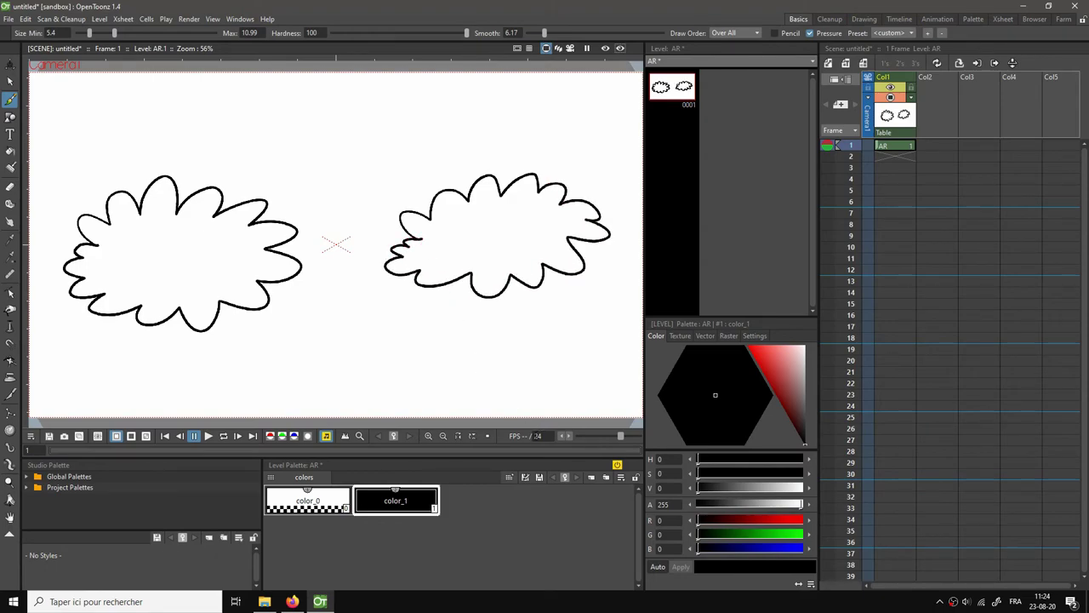
- Add a bright yellow style (RGB 247, 244, 22) to the level palette and fill the left cloud with it
{"action": "left_click", "coordinate": [592, 478]}
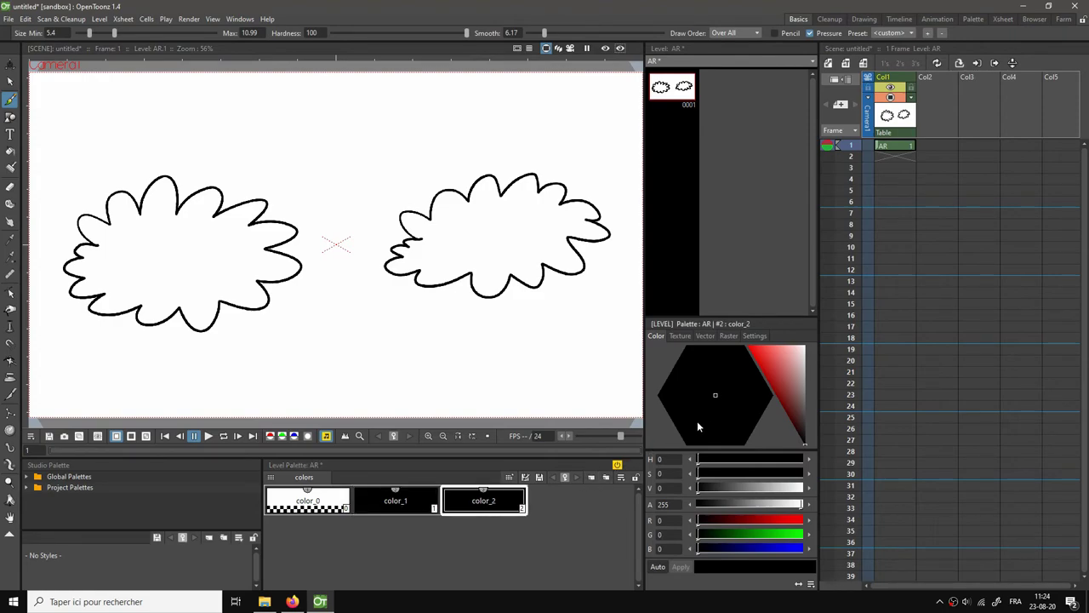
{"action": "left_click_drag", "start_coordinate": [753, 377], "coordinate": [779, 358]}
{"action": "left_click", "coordinate": [744, 348]}
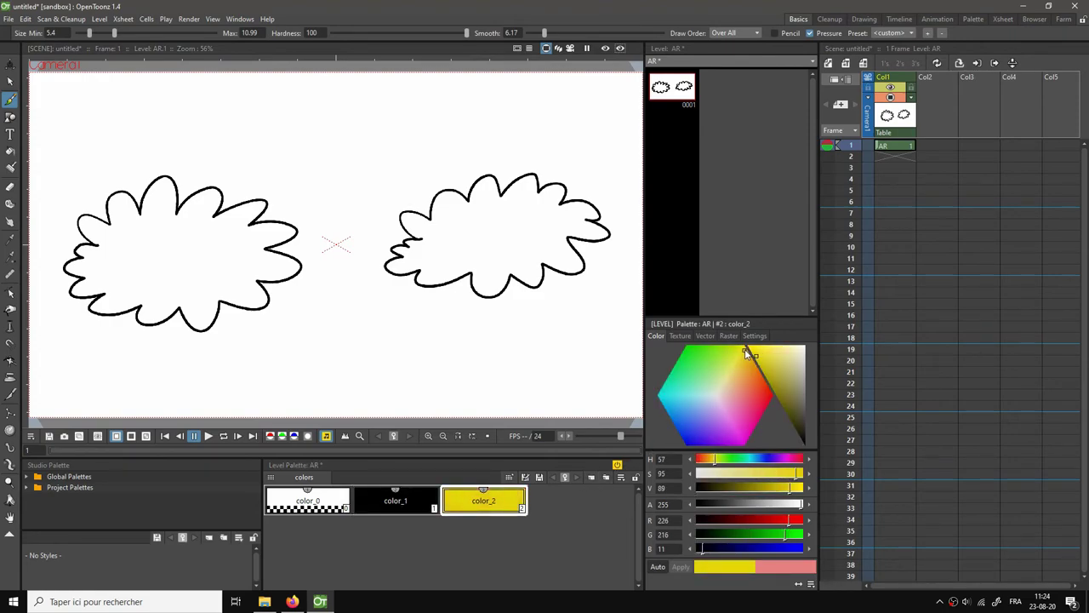
{"action": "key", "text": "f"}
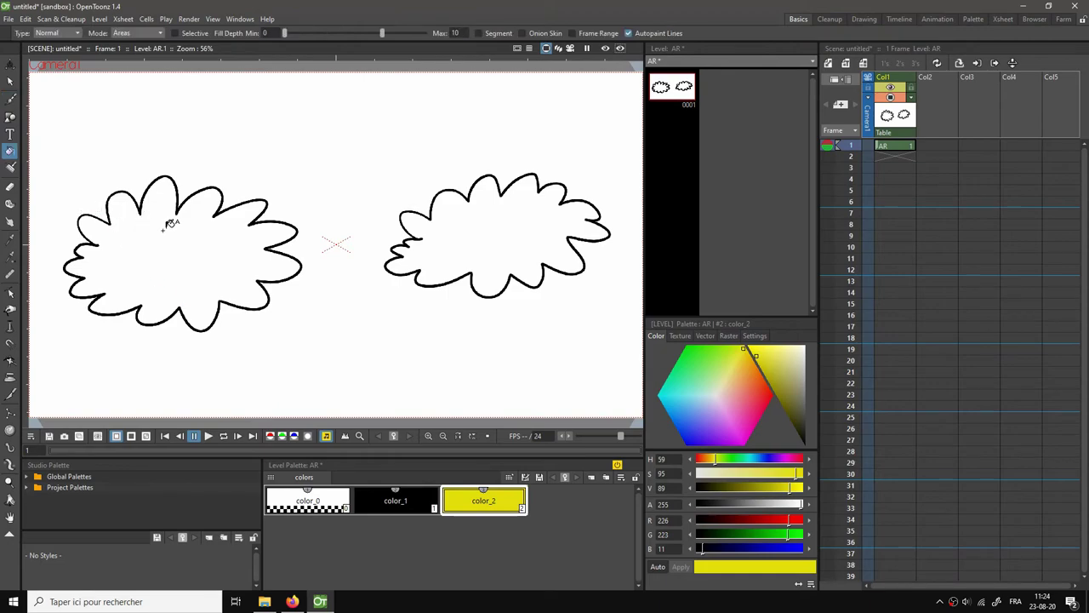
{"action": "left_click", "coordinate": [168, 224]}
{"action": "left_click_drag", "start_coordinate": [757, 358], "coordinate": [753, 349]}
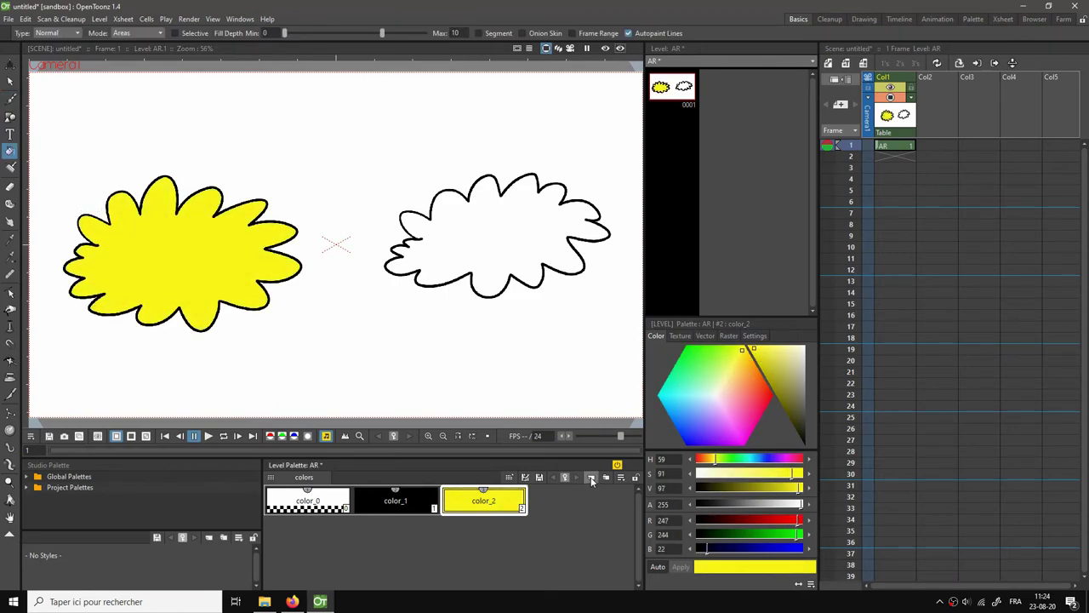
- Add a red style (RGB 244, 93, 73) to the level palette and fill the right cloud with it
{"action": "left_click", "coordinate": [592, 479]}
{"action": "mouse_move", "coordinate": [751, 396]}
{"action": "left_mouse_down"}
{"action": "mouse_move", "coordinate": [762, 386]}
{"action": "mouse_move", "coordinate": [753, 391]}
{"action": "left_mouse_up"}
{"action": "left_click", "coordinate": [777, 349]}
{"action": "left_click", "coordinate": [748, 391]}
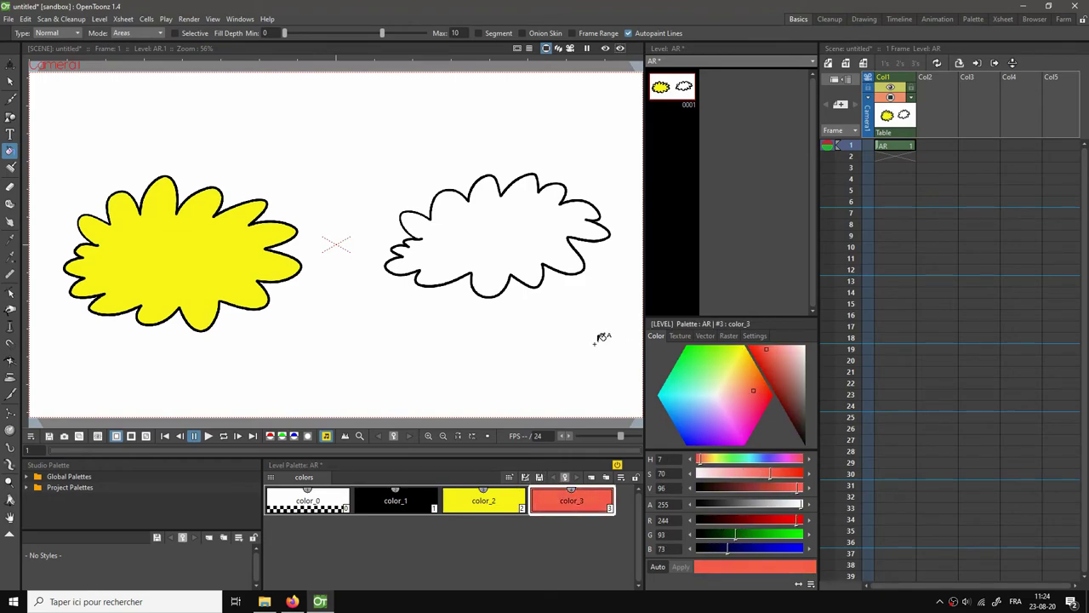
{"action": "left_click", "coordinate": [501, 238]}
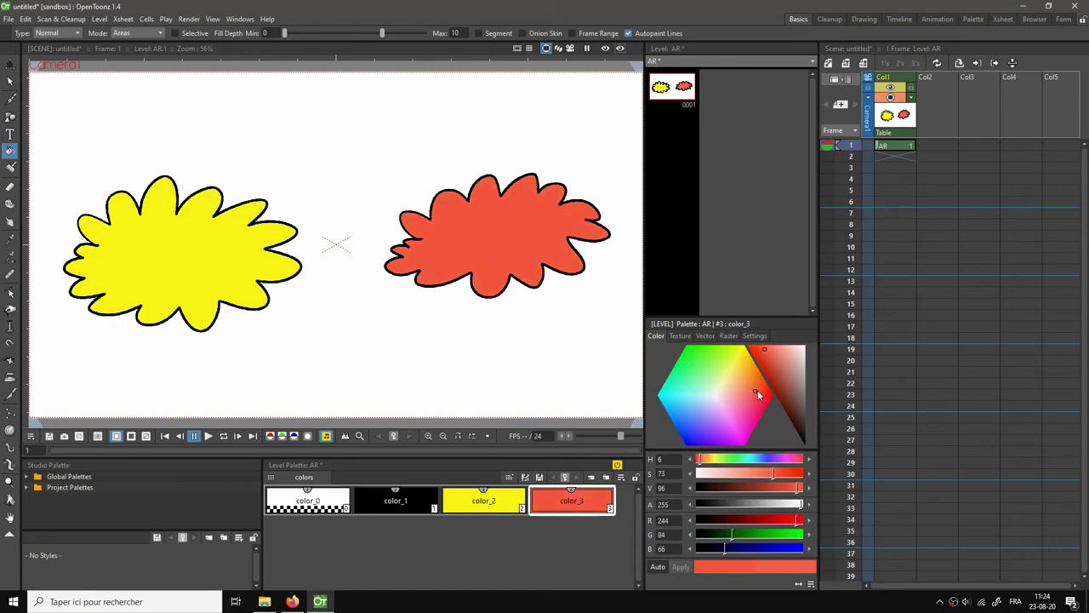
- Adjust the right cloud's fill style to a soft pink, RGB 239, 140, 139
{"action": "left_click_drag", "start_coordinate": [777, 358], "coordinate": [780, 349]}
{"action": "left_click_drag", "start_coordinate": [763, 392], "coordinate": [783, 350]}
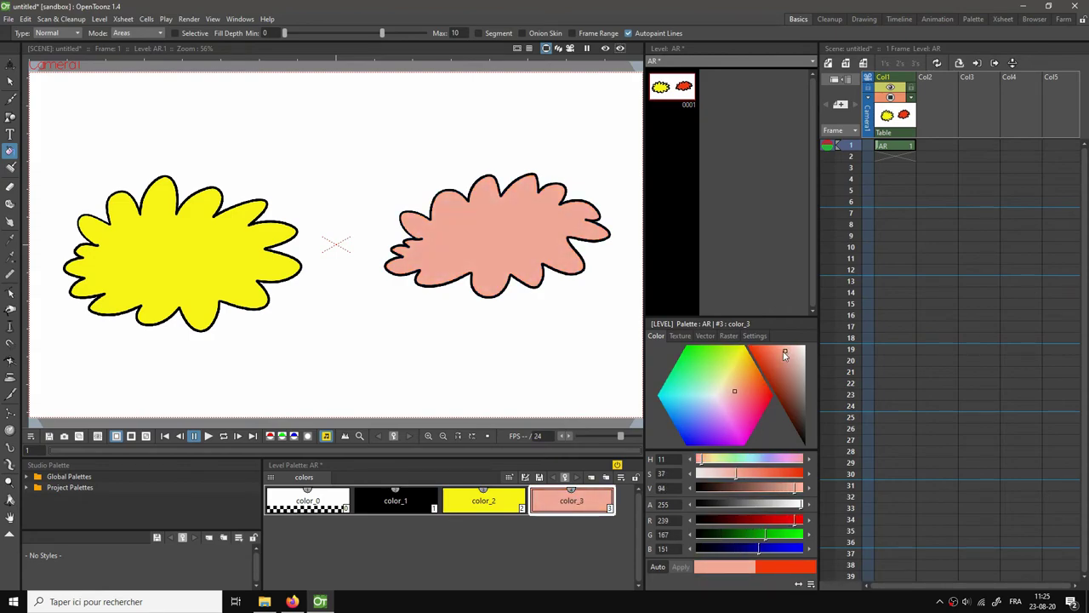
{"action": "mouse_move", "coordinate": [755, 386]}
{"action": "left_mouse_down"}
{"action": "mouse_move", "coordinate": [764, 392]}
{"action": "mouse_move", "coordinate": [782, 350]}
{"action": "left_mouse_up"}
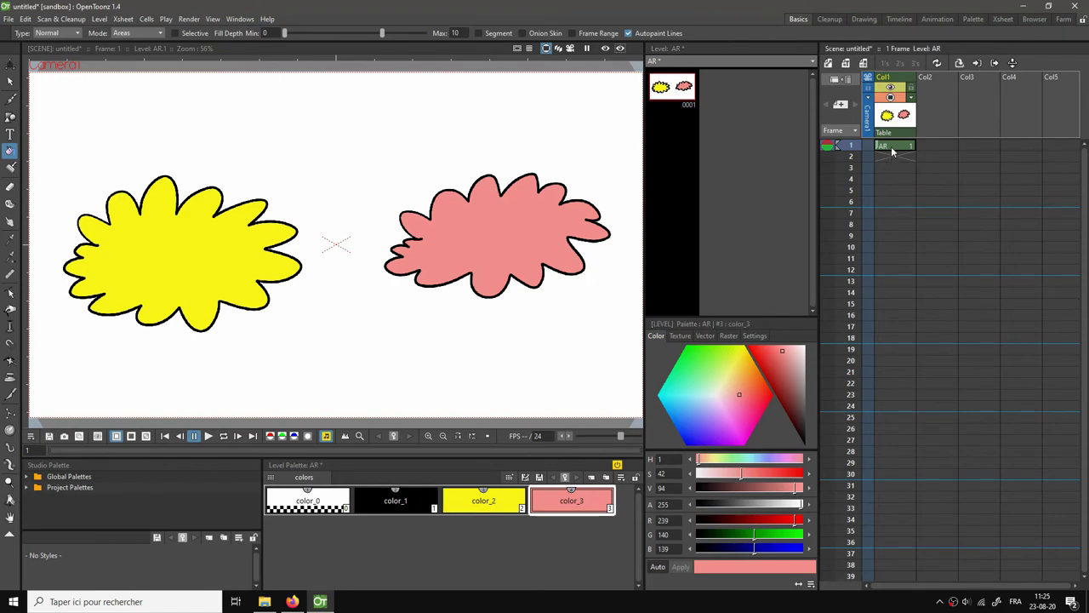
- Rename the first Xsheet column as "nuages"
{"action": "left_click", "coordinate": [895, 76]}
{"action": "type", "text": "nuages"}
{"action": "key", "text": "Return"}
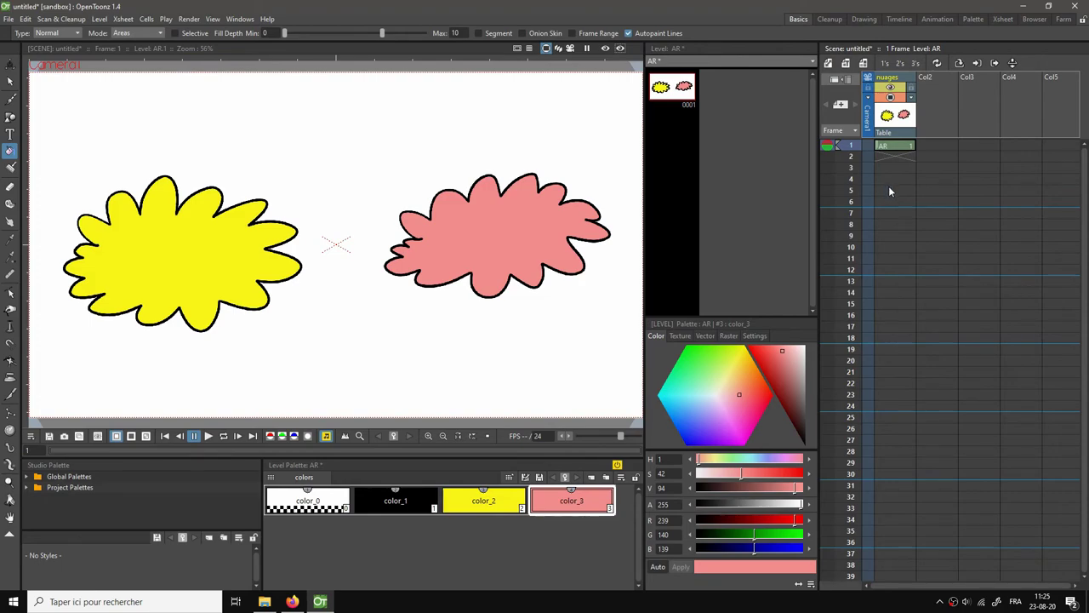
- Extend the cloud drawing's exposure in the nuages column through frame 48
{"action": "scroll", "coordinate": [900, 272], "scroll_direction": "down", "scroll_amount": 5}
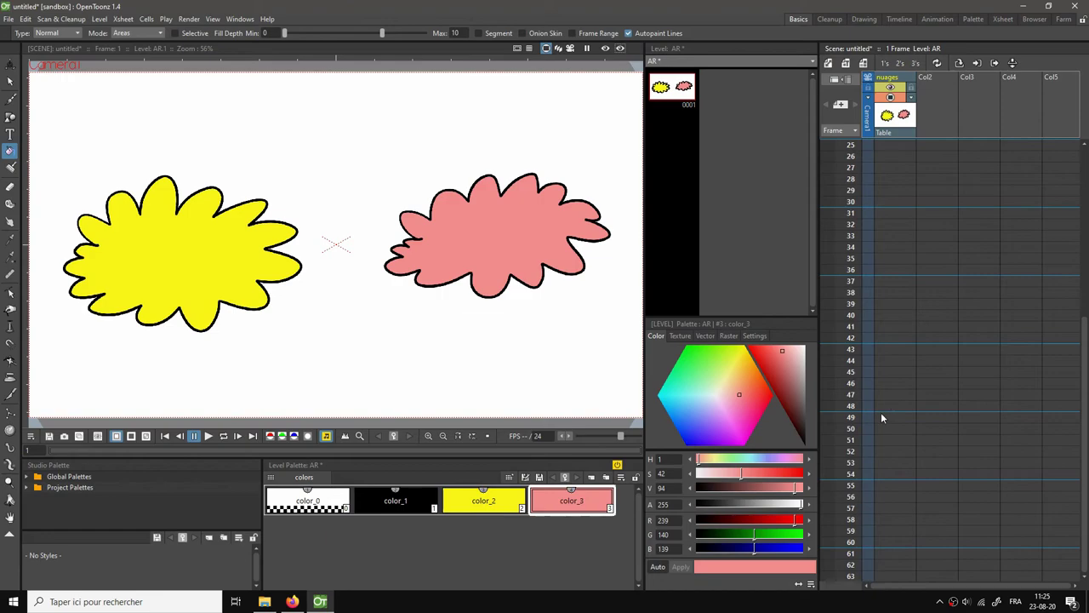
{"action": "left_click", "coordinate": [893, 404]}
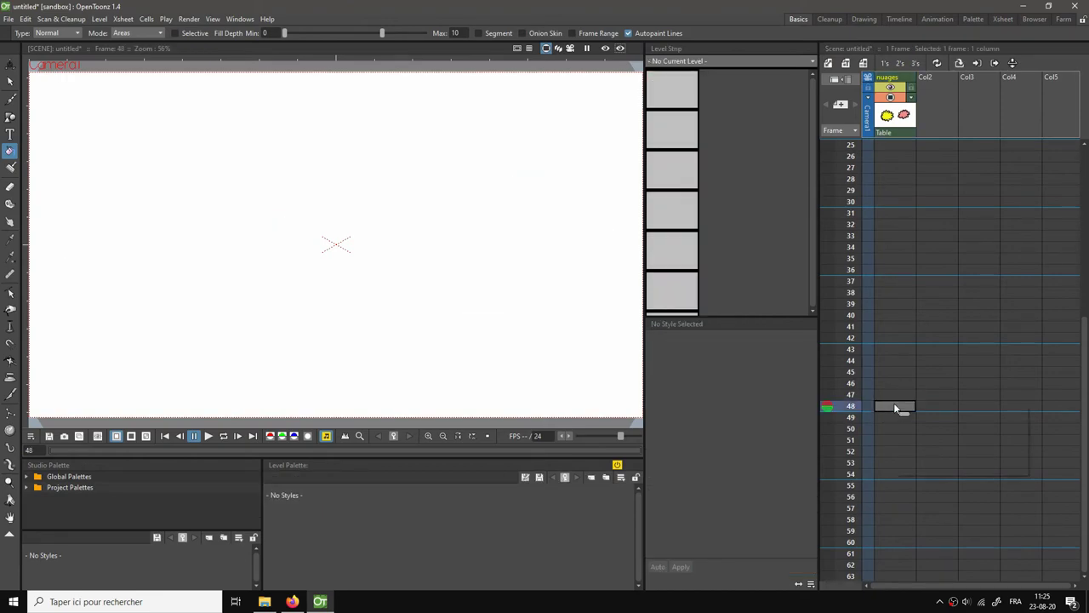
{"action": "right_click", "coordinate": [893, 404]}
{"action": "left_click", "coordinate": [932, 453]}
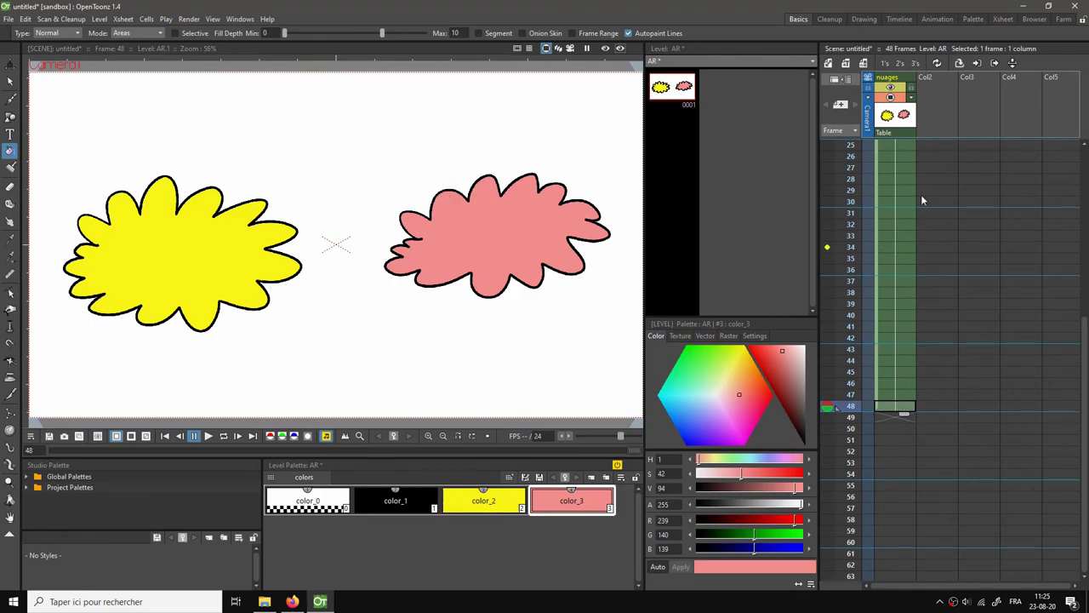
{"action": "scroll", "coordinate": [919, 238], "scroll_direction": "up", "scroll_amount": 5}
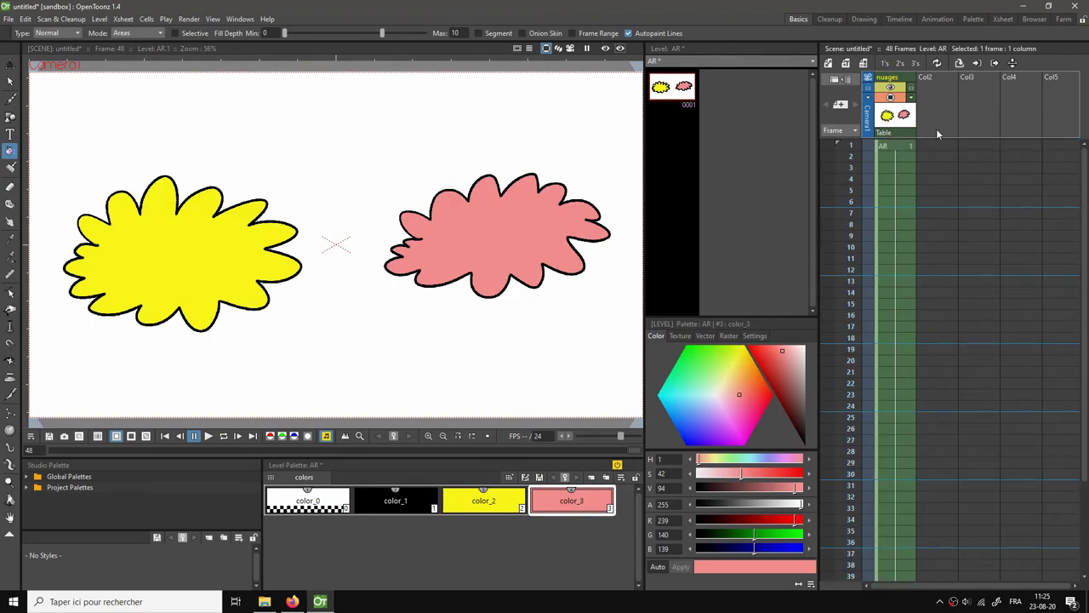
{"action": "scroll", "coordinate": [907, 383], "scroll_direction": "down", "scroll_amount": 4}
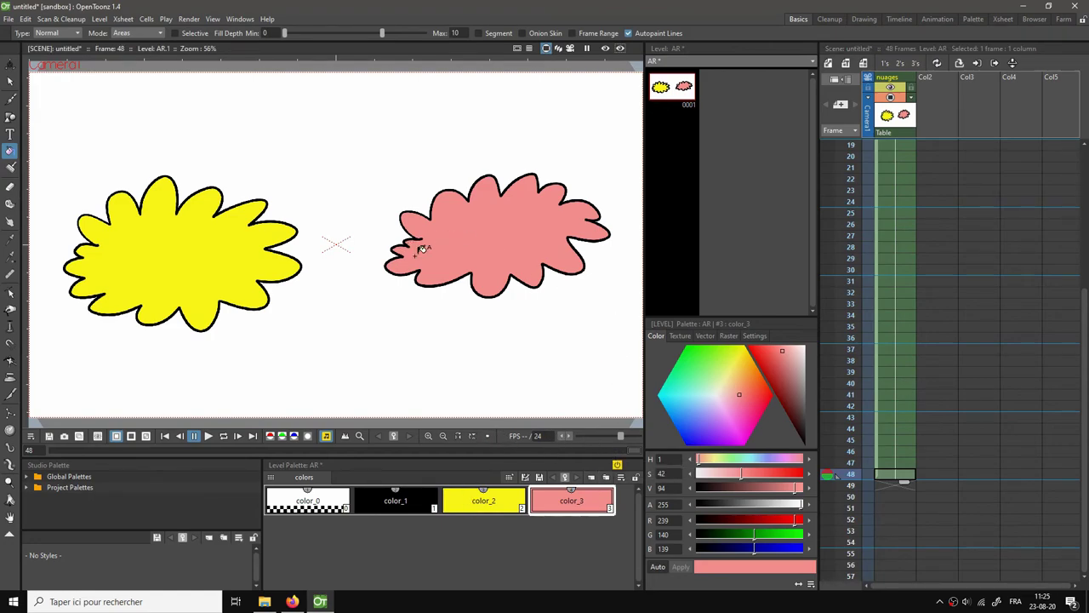
- Switch to the Animation room and move the XSheet and Output nodes away from the nuages node in the Fx Schematic
{"action": "left_click", "coordinate": [10, 81]}
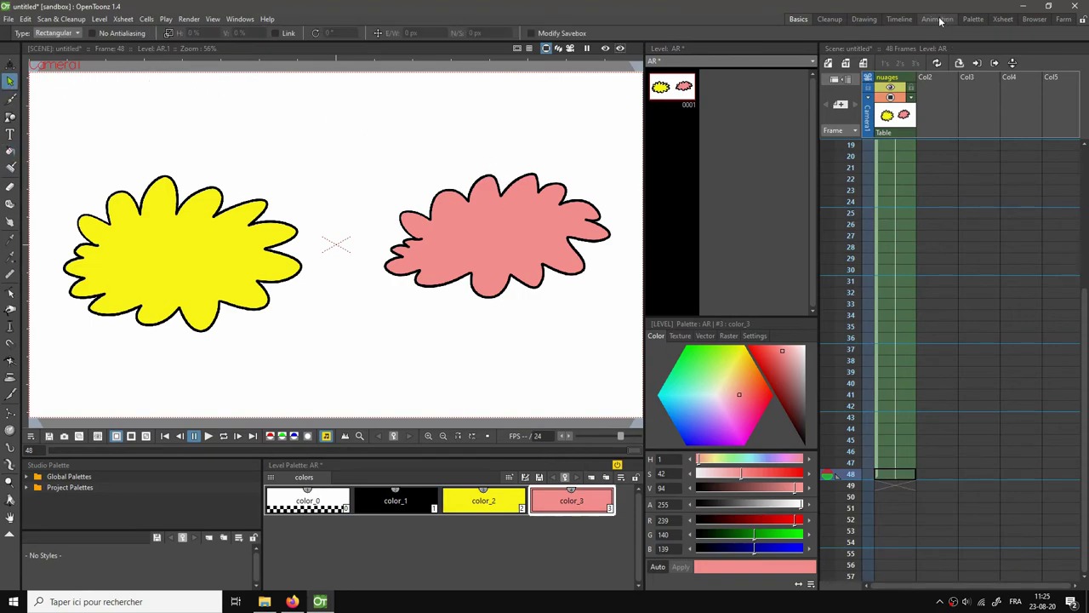
{"action": "left_click", "coordinate": [937, 19]}
{"action": "left_click", "coordinate": [765, 490]}
{"action": "left_click_drag", "start_coordinate": [765, 490], "coordinate": [958, 514]}
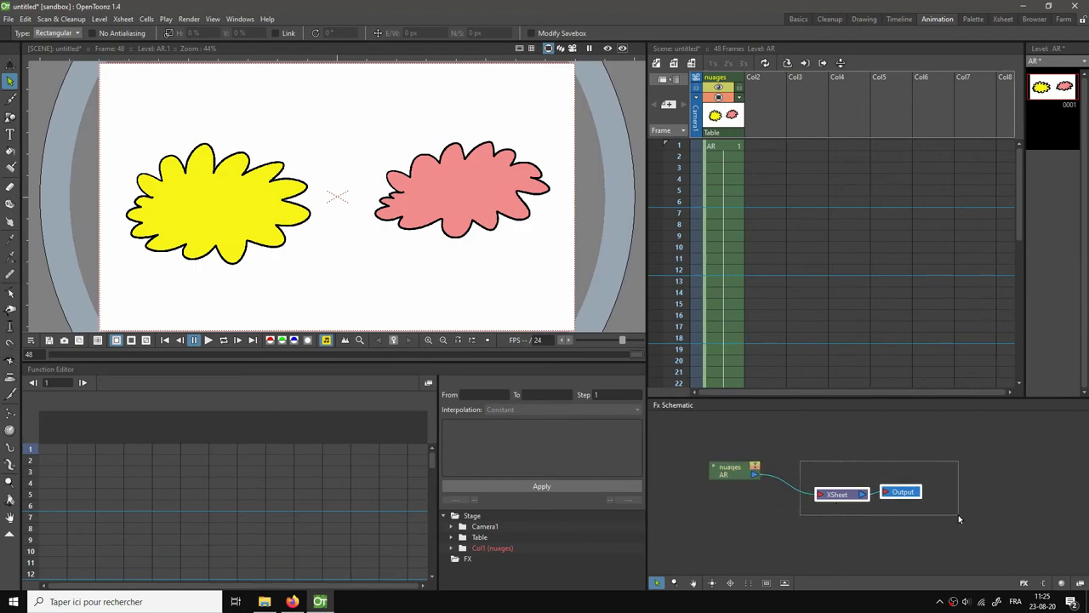
{"action": "left_click_drag", "start_coordinate": [847, 500], "coordinate": [980, 489]}
{"action": "left_click_drag", "start_coordinate": [738, 473], "coordinate": [700, 459]}
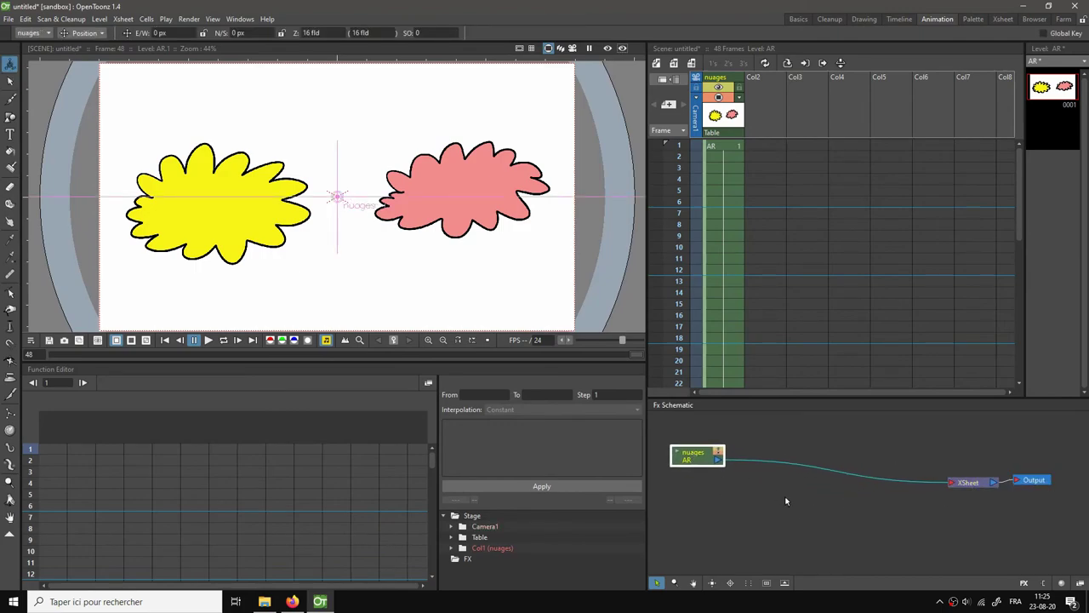
- Add a Perlin Noise distort effect to the Fx Schematic
{"action": "right_click", "coordinate": [792, 439]}
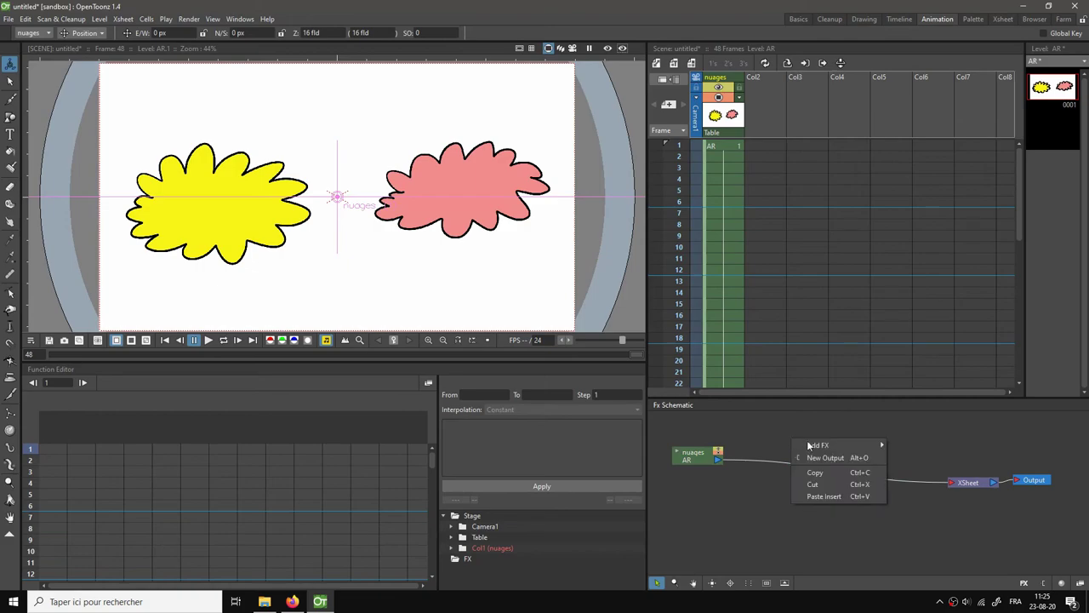
{"action": "mouse_move", "coordinate": [804, 445]}
{"action": "mouse_move", "coordinate": [925, 462]}
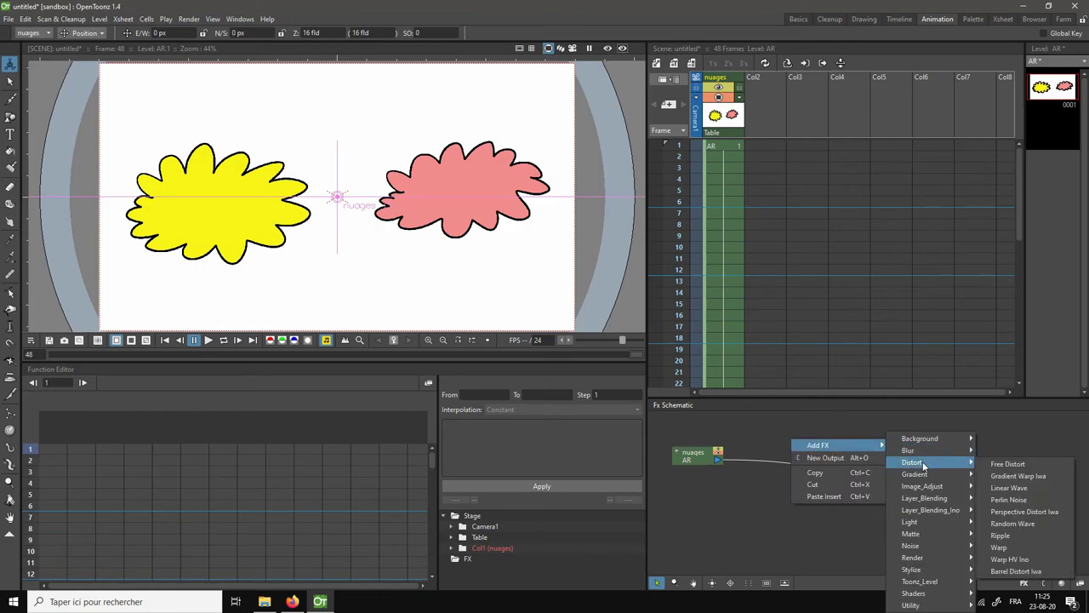
{"action": "left_click", "coordinate": [1009, 499]}
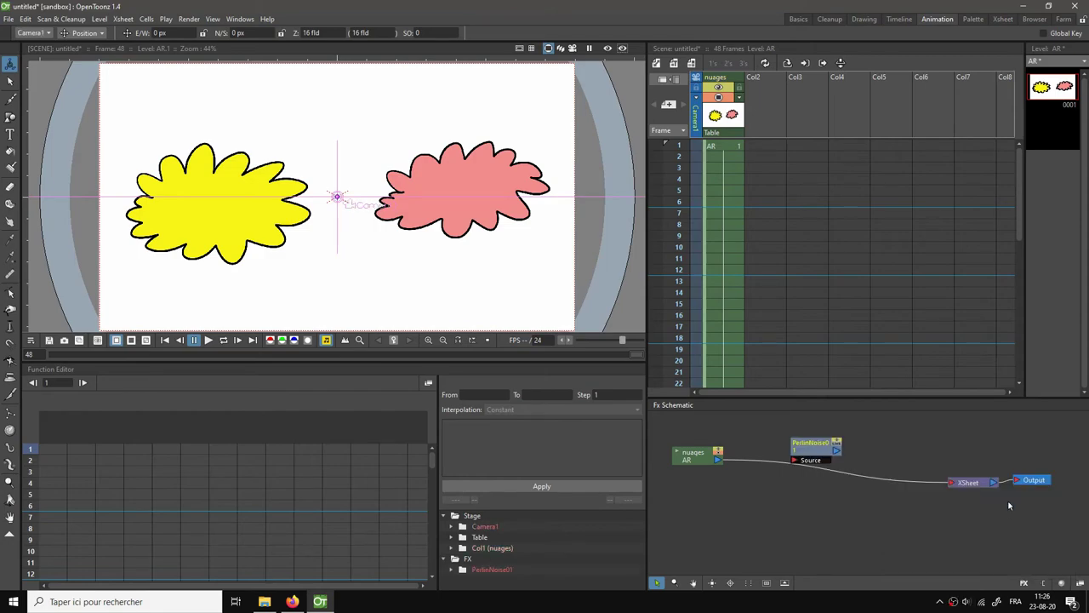
- Connect the Perlin Noise node between the nuages node and the XSheet node, and arrange the nodes neatly
{"action": "left_click_drag", "start_coordinate": [812, 451], "coordinate": [858, 479]}
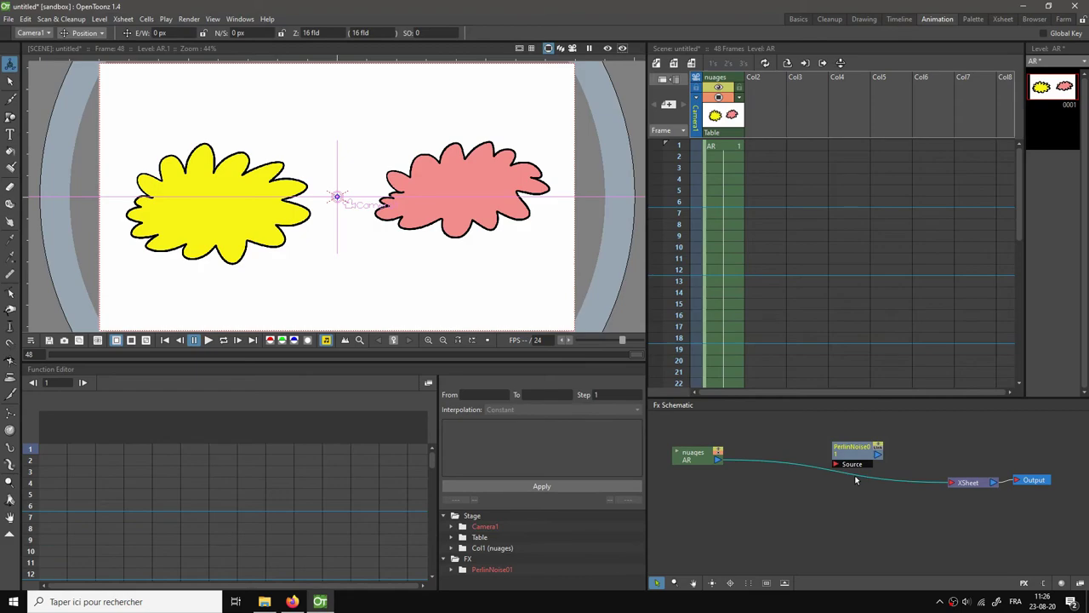
{"action": "left_click_drag", "start_coordinate": [856, 480], "coordinate": [856, 480]}
{"action": "left_click_drag", "start_coordinate": [717, 461], "coordinate": [937, 490]}
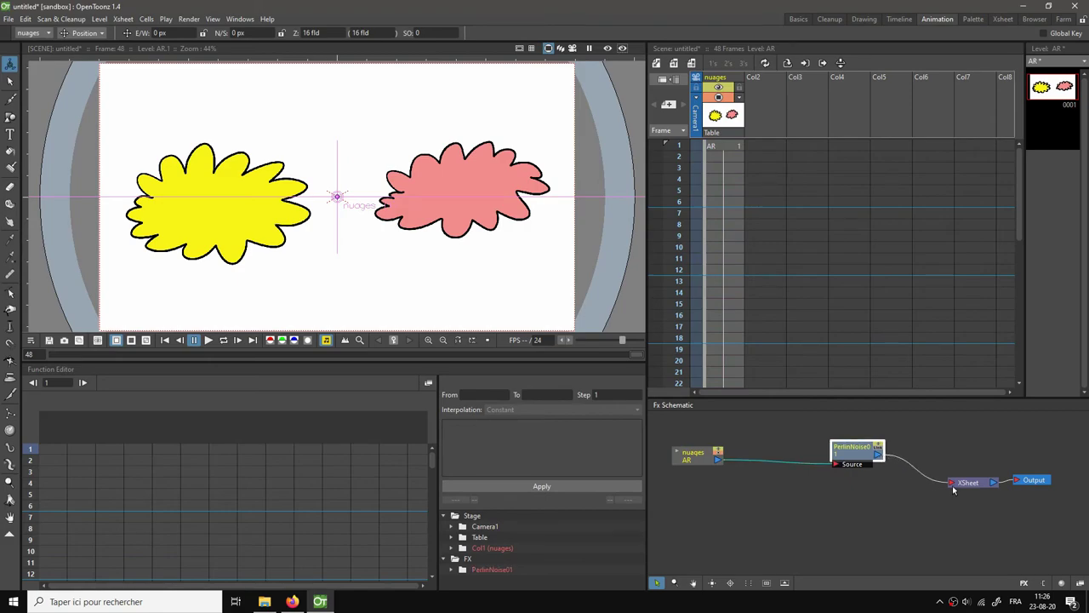
{"action": "left_click_drag", "start_coordinate": [854, 456], "coordinate": [838, 486]}
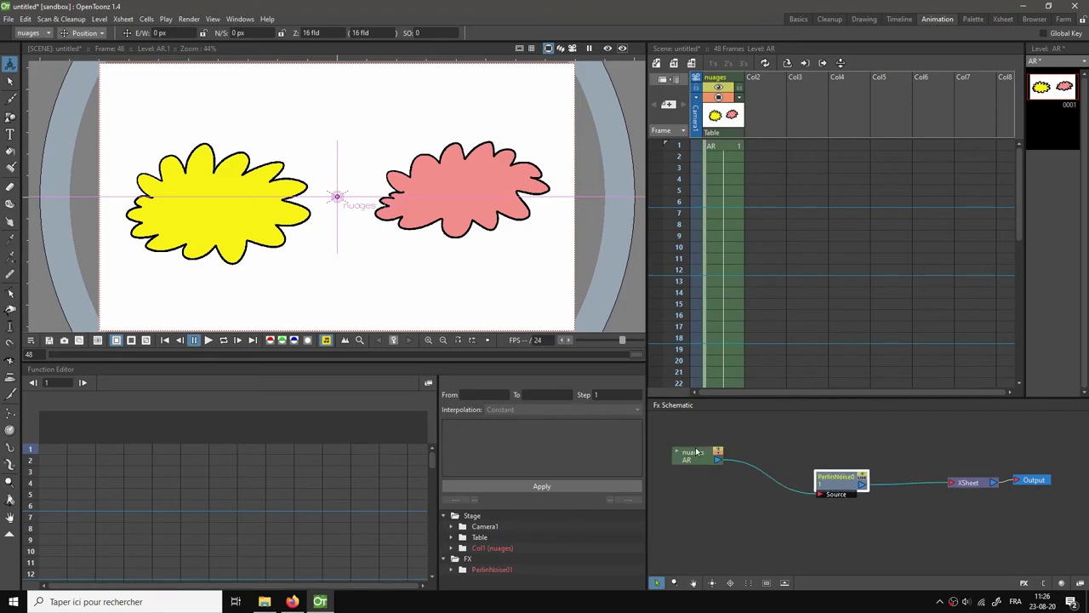
{"action": "left_click_drag", "start_coordinate": [696, 452], "coordinate": [699, 442]}
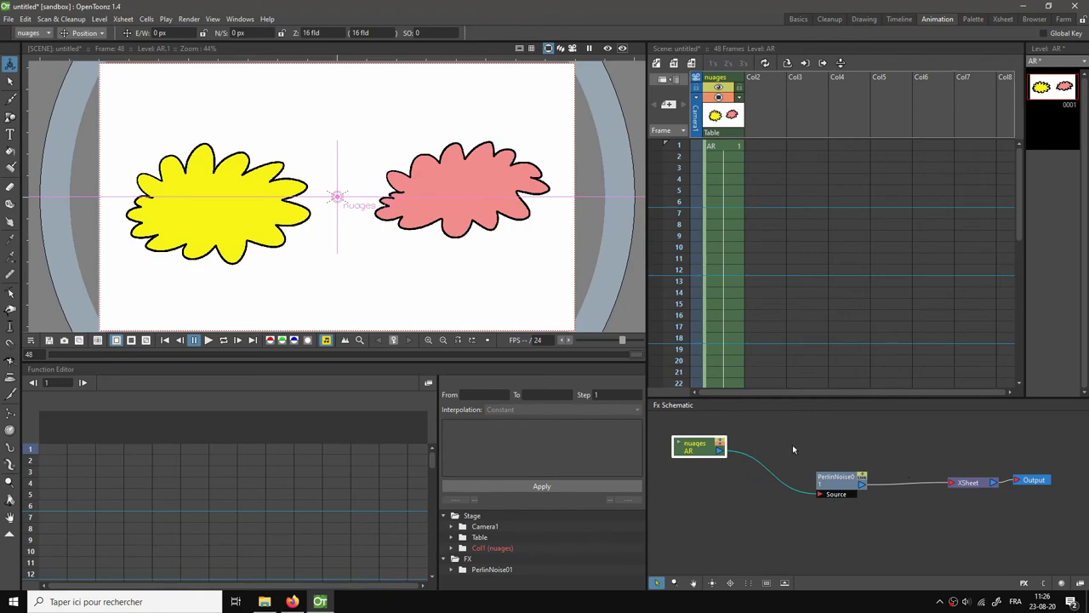
- Preview the Perlin Noise effect on both clouds with the Selection tool active
{"action": "left_click", "coordinate": [606, 49]}
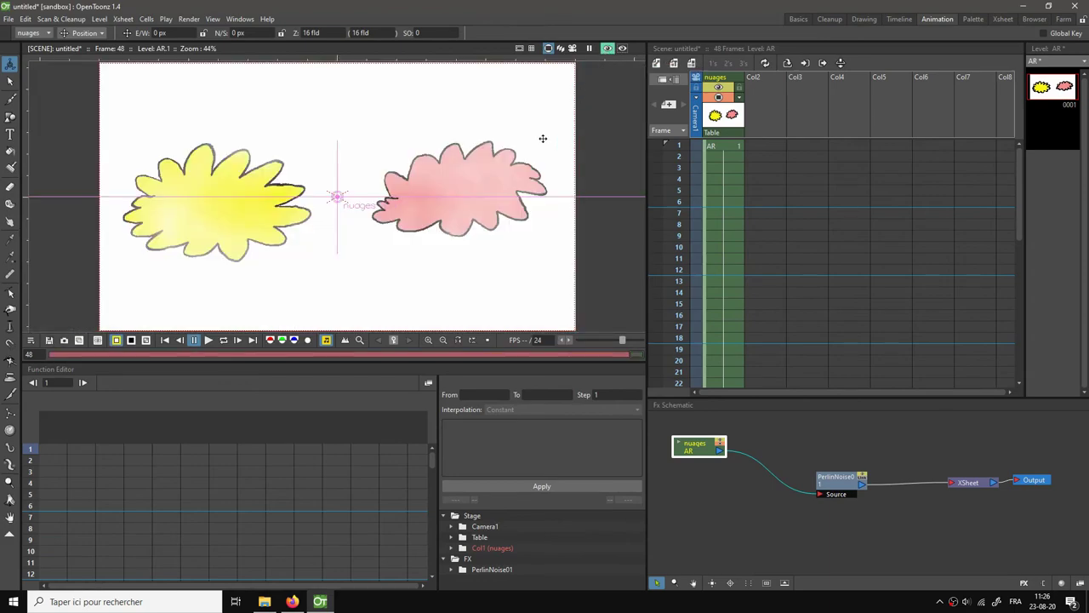
{"action": "left_click", "coordinate": [10, 81]}
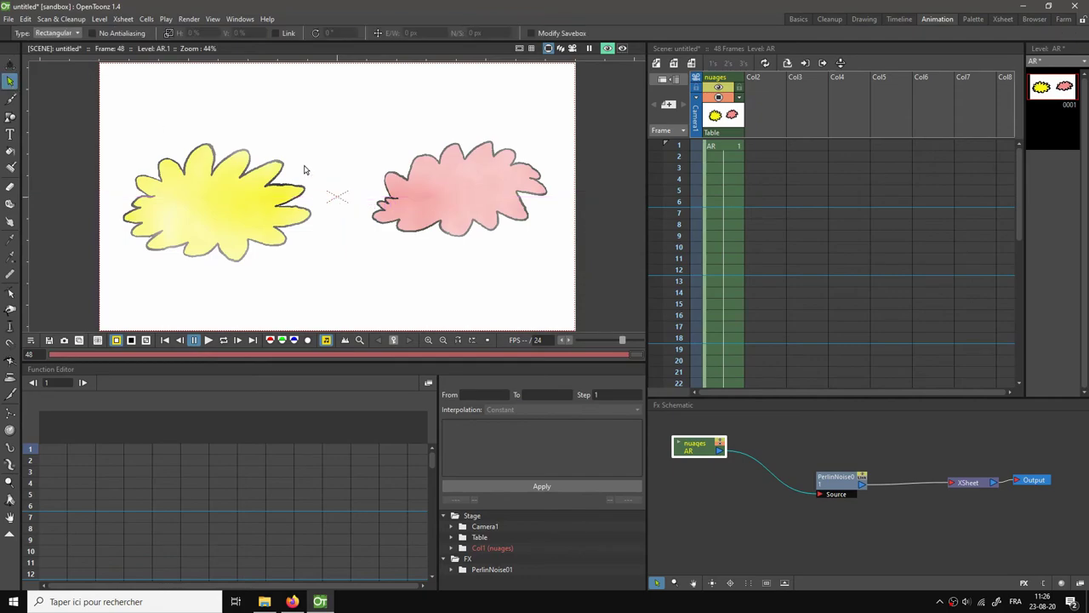
- Switch to Firefox to view the Wikipedia article Bruit de Perlin with its noise images, and return to OpenToonz
{"action": "left_click_drag", "start_coordinate": [686, 446], "coordinate": [690, 448]}
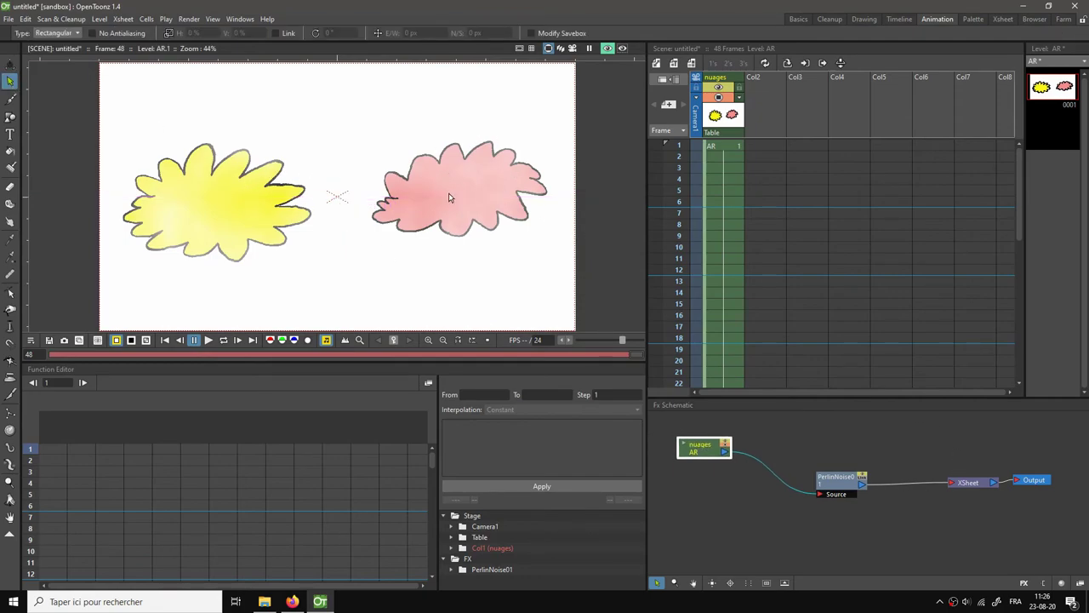
{"action": "left_click", "coordinate": [293, 600]}
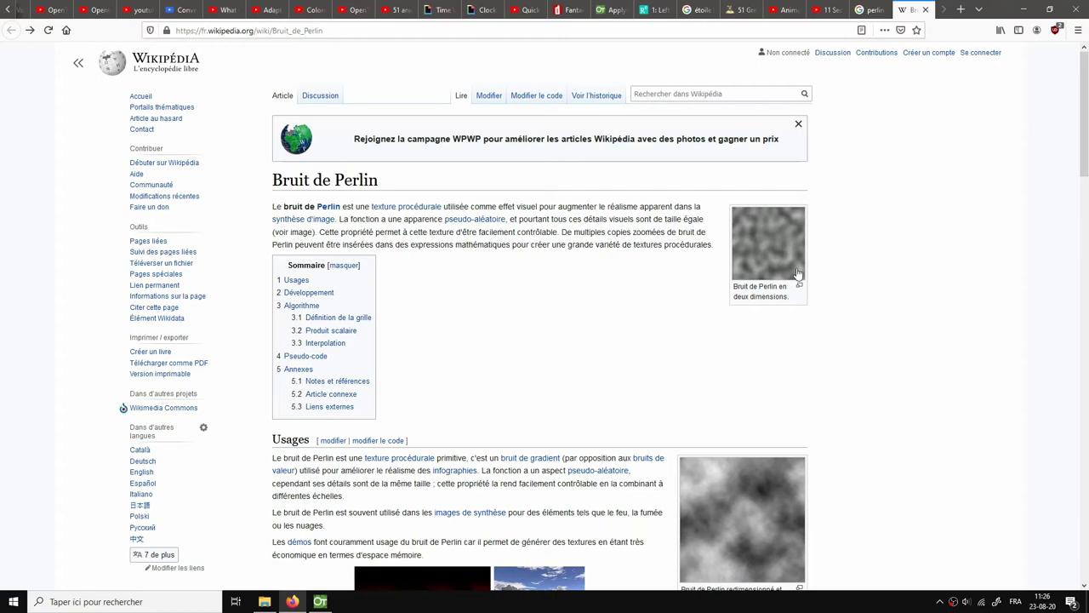
{"action": "left_click", "coordinate": [320, 602]}
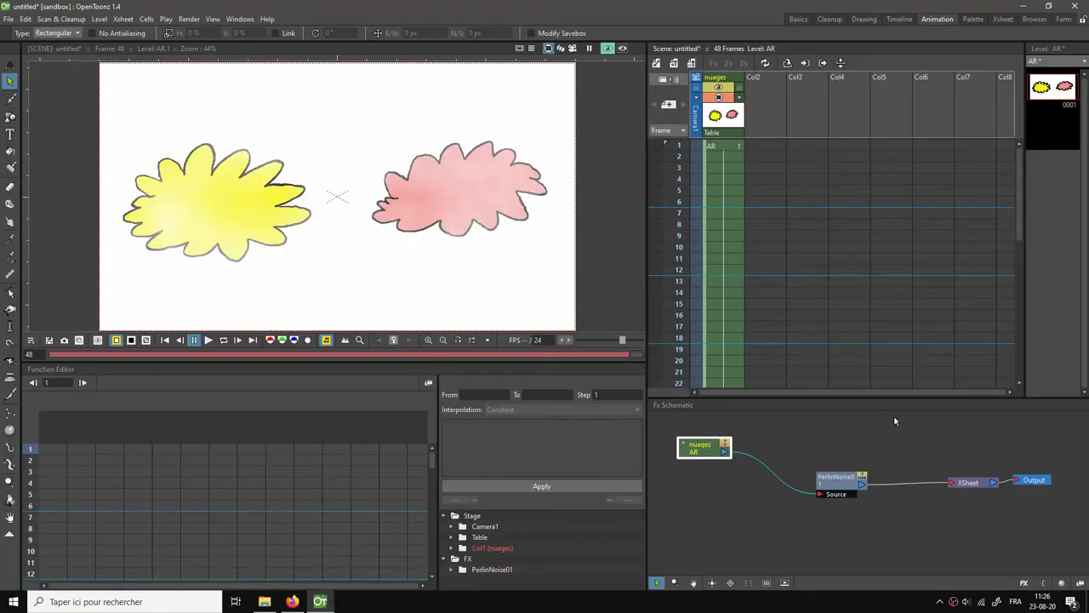
- Open the Perlin Noise node's settings, move the settings window clear of the schematic, and activate the Selection tool
{"action": "double_click", "coordinate": [839, 489]}
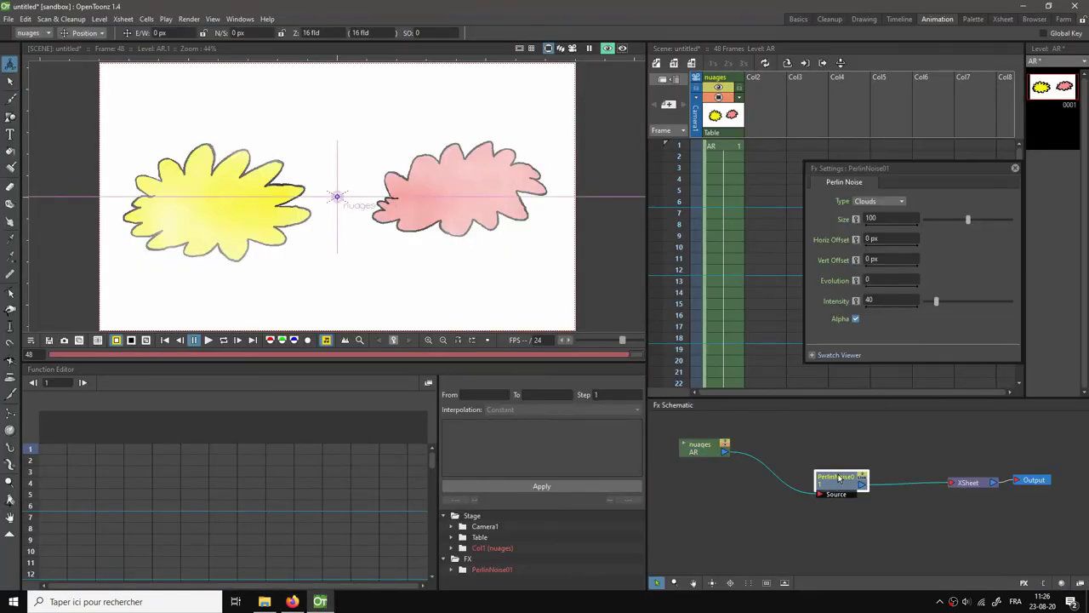
{"action": "left_click_drag", "start_coordinate": [881, 173], "coordinate": [862, 162]}
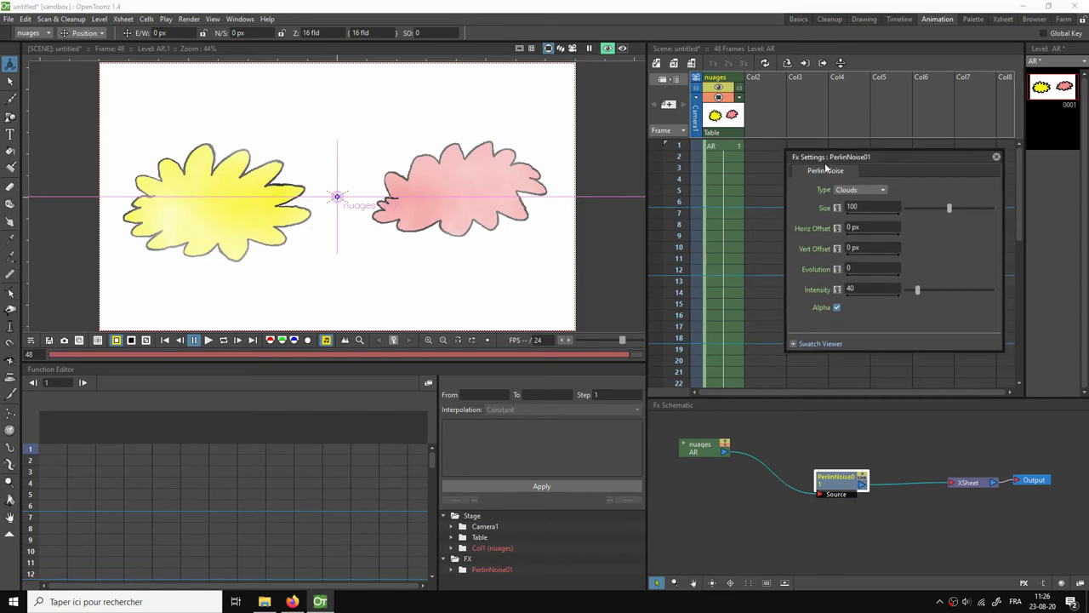
{"action": "left_click", "coordinate": [12, 83]}
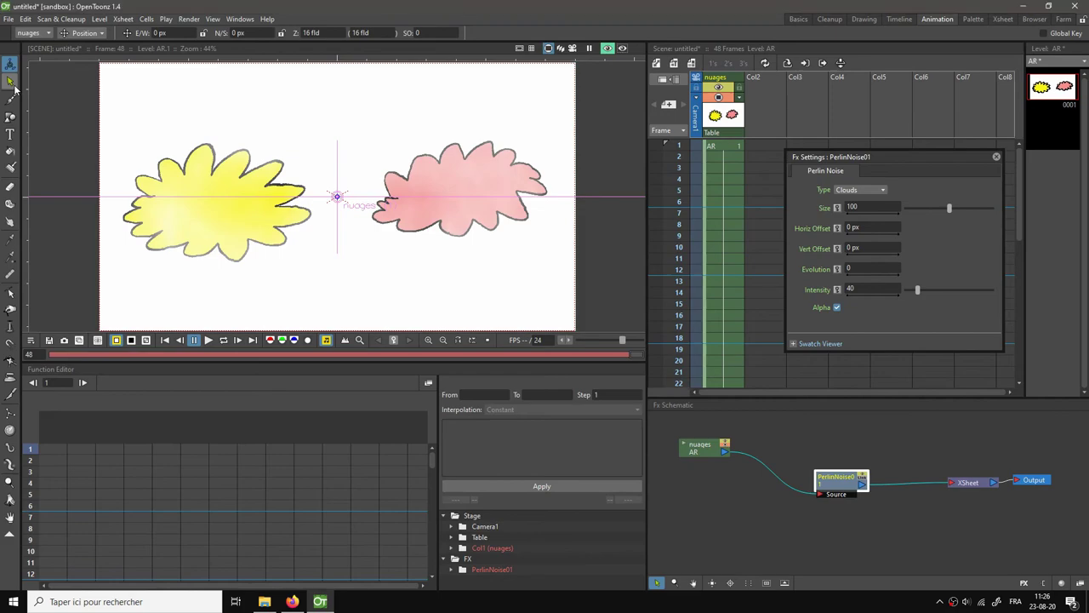
{"action": "left_click_drag", "start_coordinate": [861, 159], "coordinate": [862, 146]}
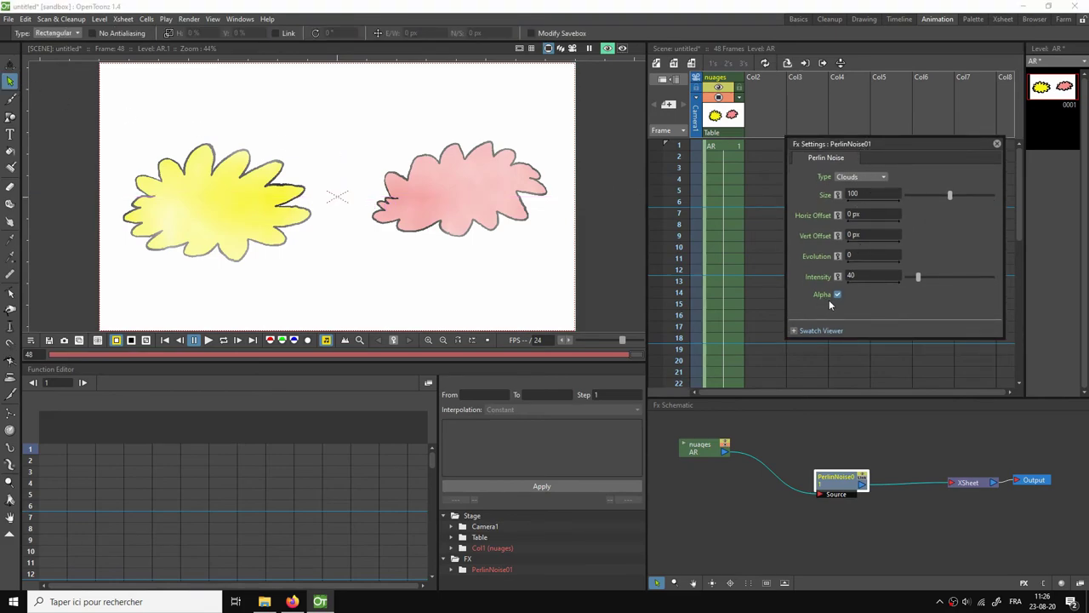
- Compare the clouds' transparency on black and checkered preview backgrounds, checking the Alpha option, and return to the white background
{"action": "left_click", "coordinate": [131, 340]}
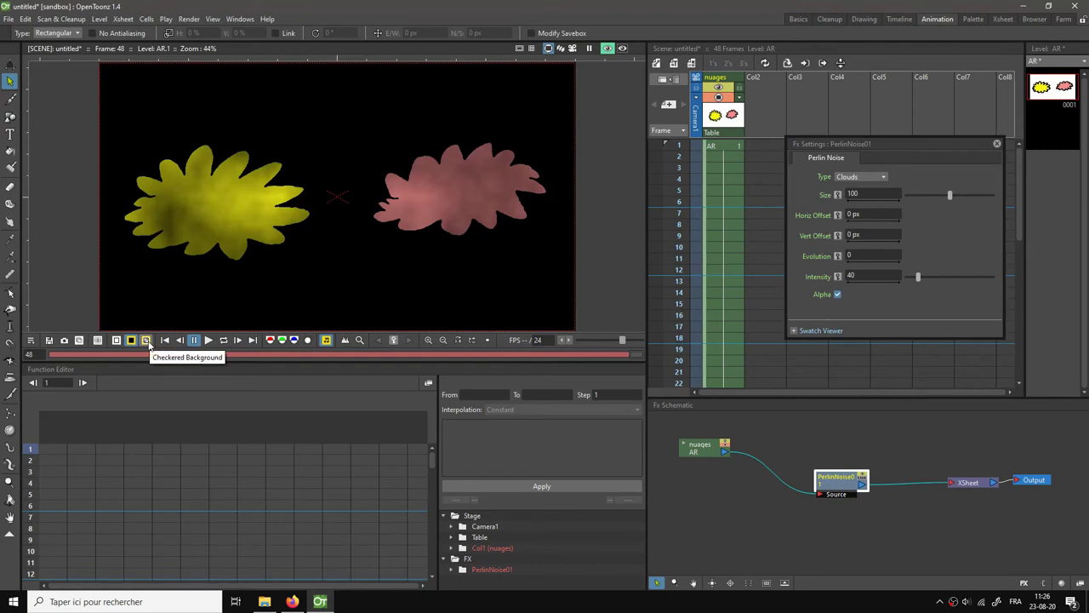
{"action": "left_click", "coordinate": [146, 341]}
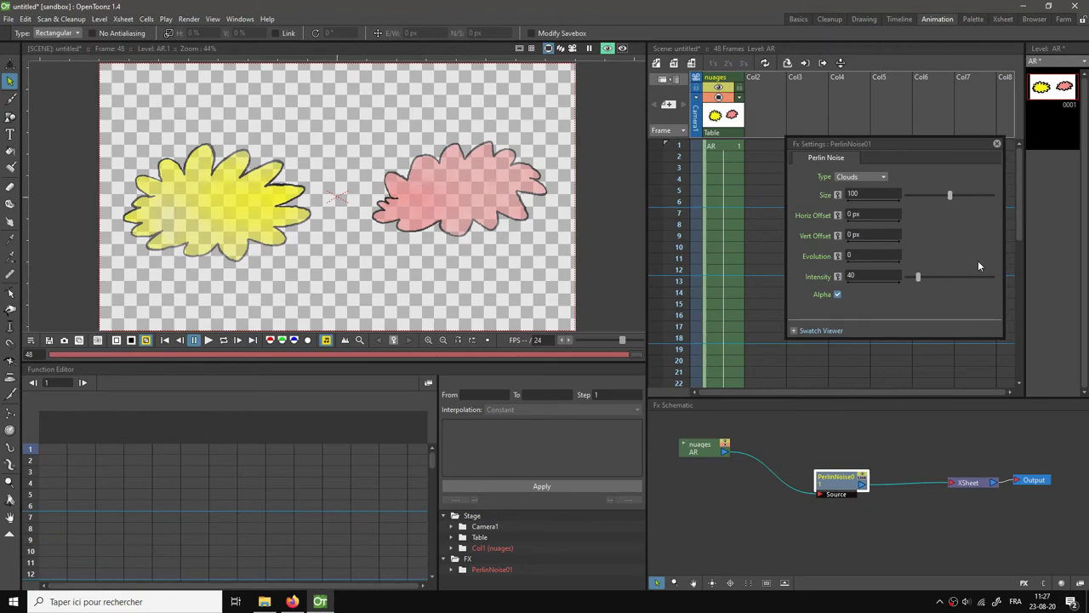
{"action": "left_click", "coordinate": [837, 294]}
{"action": "left_click", "coordinate": [116, 340]}
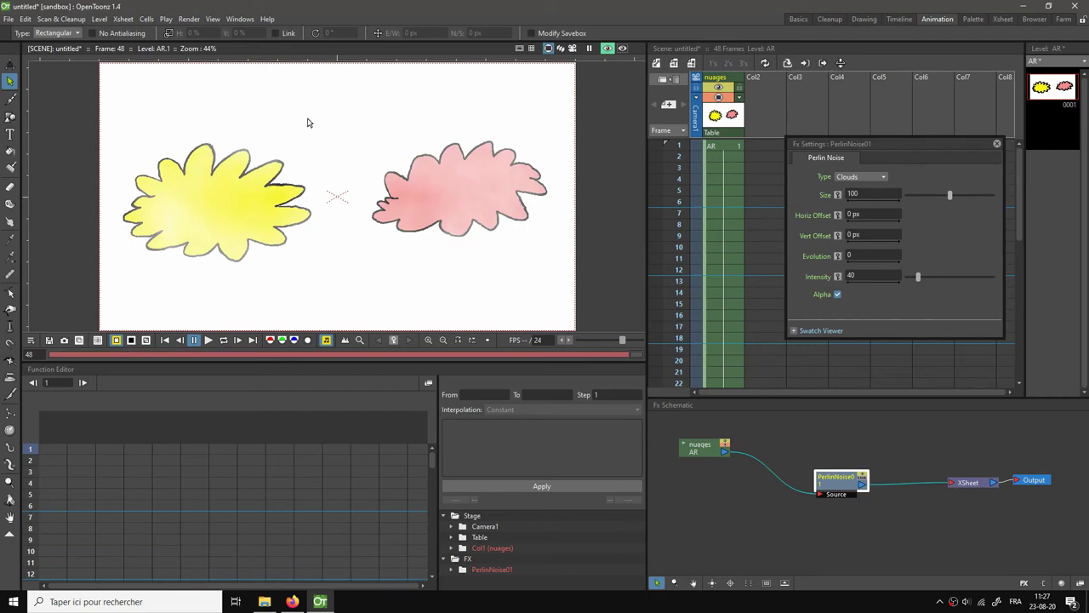
- Set the Perlin Noise type to Marble/Wood and turn off its Alpha option
{"action": "left_click", "coordinate": [864, 176]}
{"action": "left_click", "coordinate": [864, 193]}
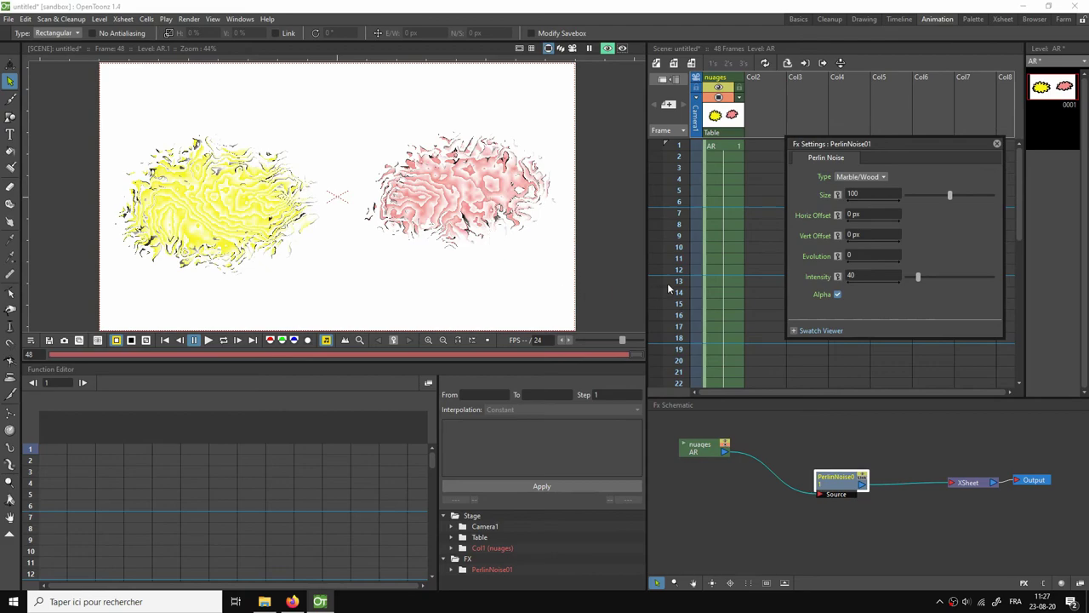
{"action": "left_click", "coordinate": [838, 294]}
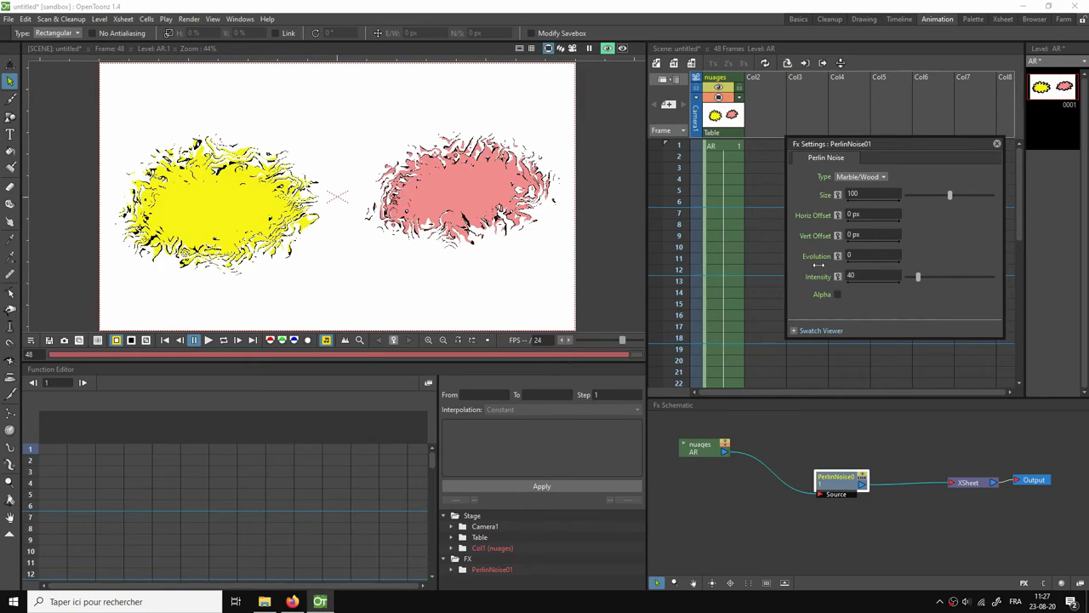
- Set the Perlin Noise type to Clouds and its intensity to 200
{"action": "left_click", "coordinate": [857, 177]}
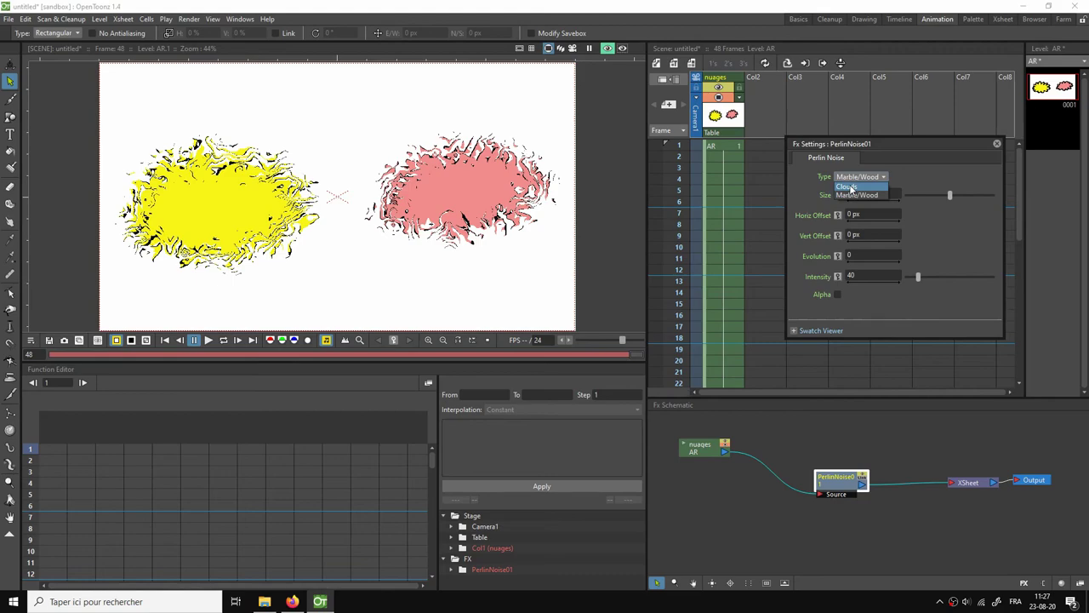
{"action": "left_click", "coordinate": [847, 187]}
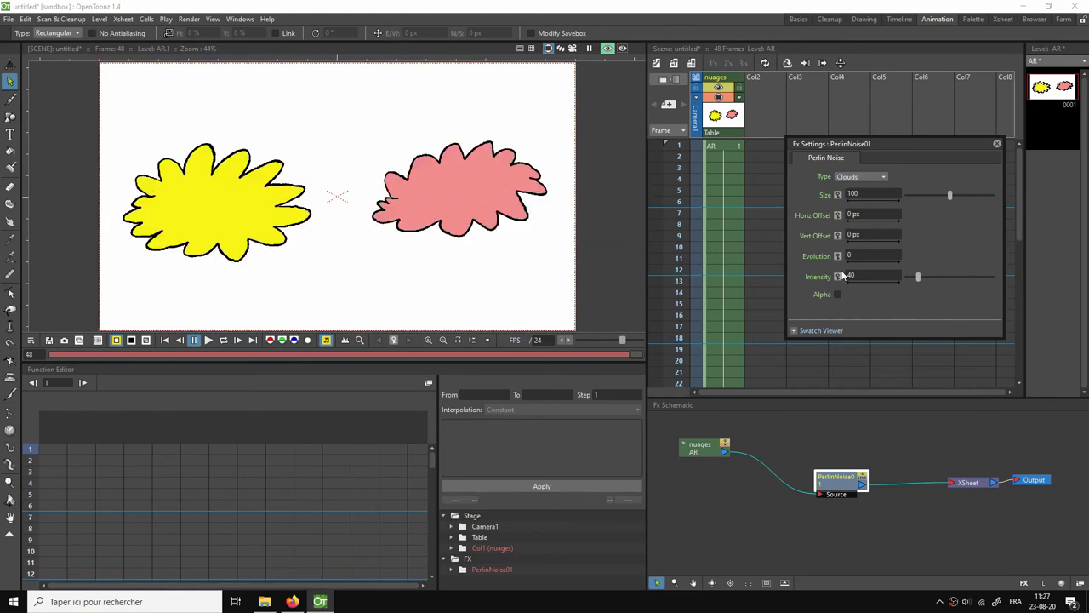
{"action": "left_click", "coordinate": [863, 274]}
{"action": "type", "text": "200"}
{"action": "key", "text": "Return"}
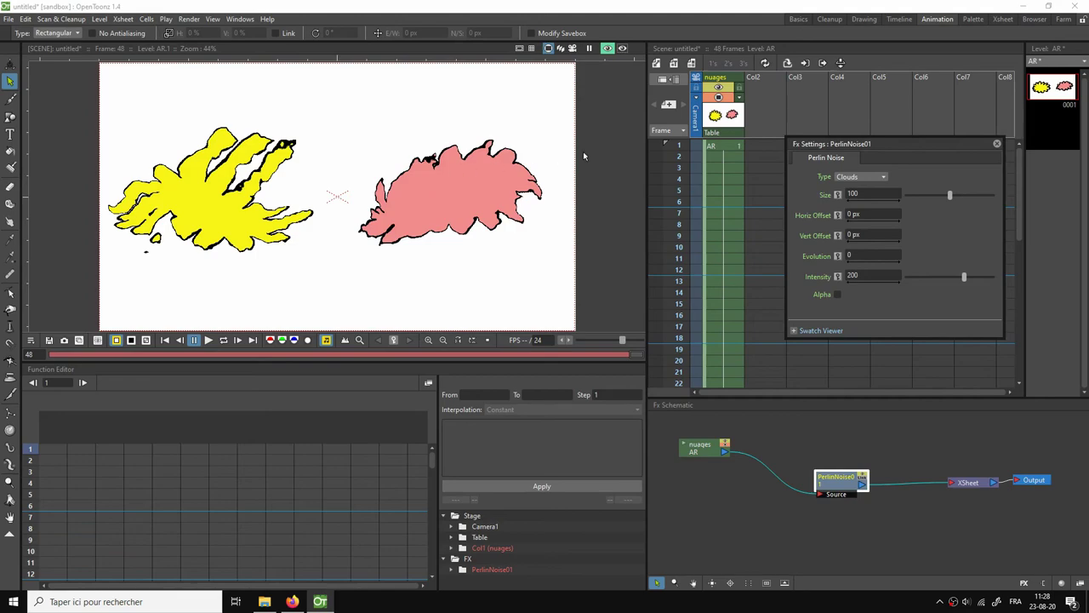
- Keep the Clouds noise type and set the Perlin Noise intensity to 40
{"action": "left_click", "coordinate": [851, 179]}
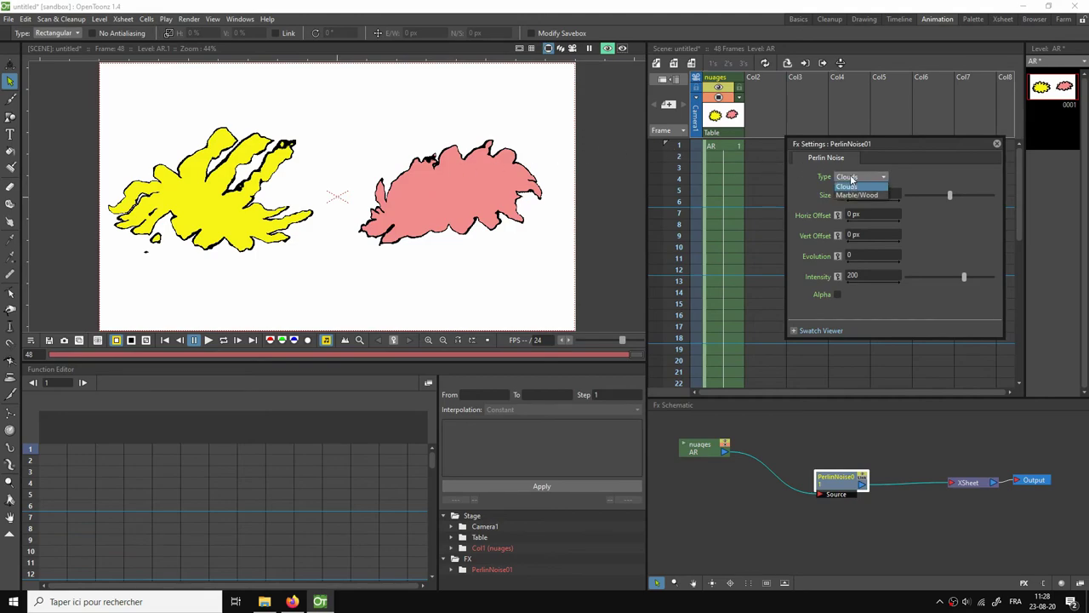
{"action": "left_click", "coordinate": [851, 184]}
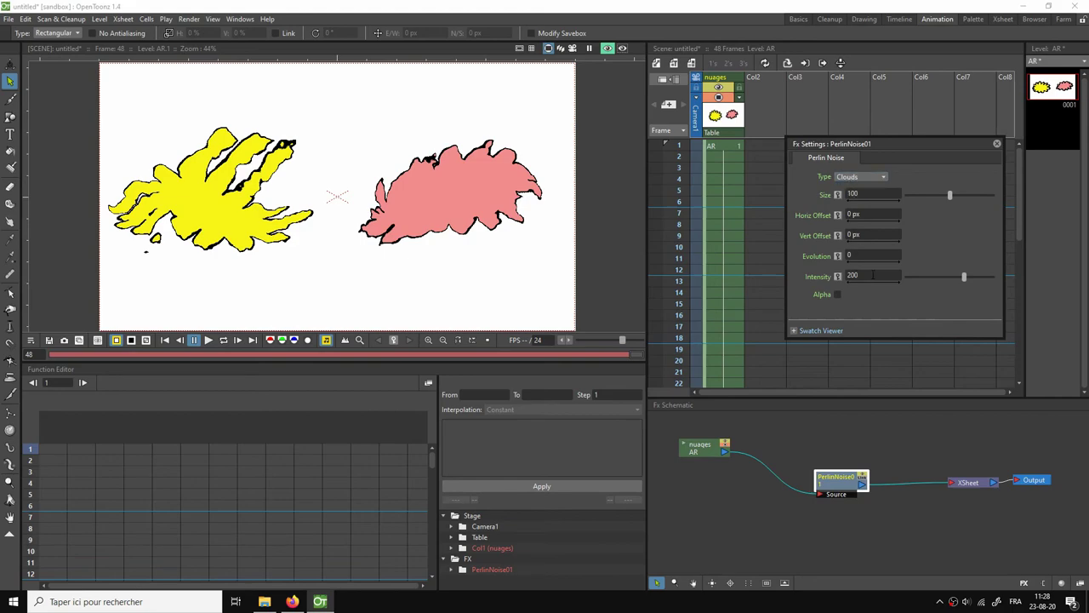
{"action": "left_click", "coordinate": [881, 276]}
{"action": "type", "text": "40"}
{"action": "key", "text": "Return"}
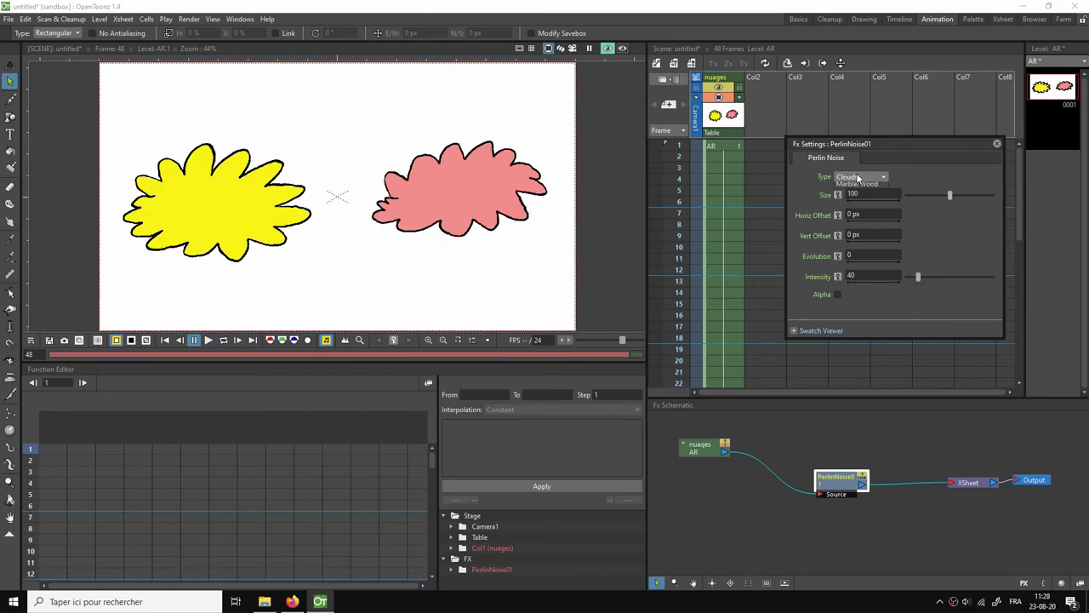
{"action": "left_click", "coordinate": [858, 177]}
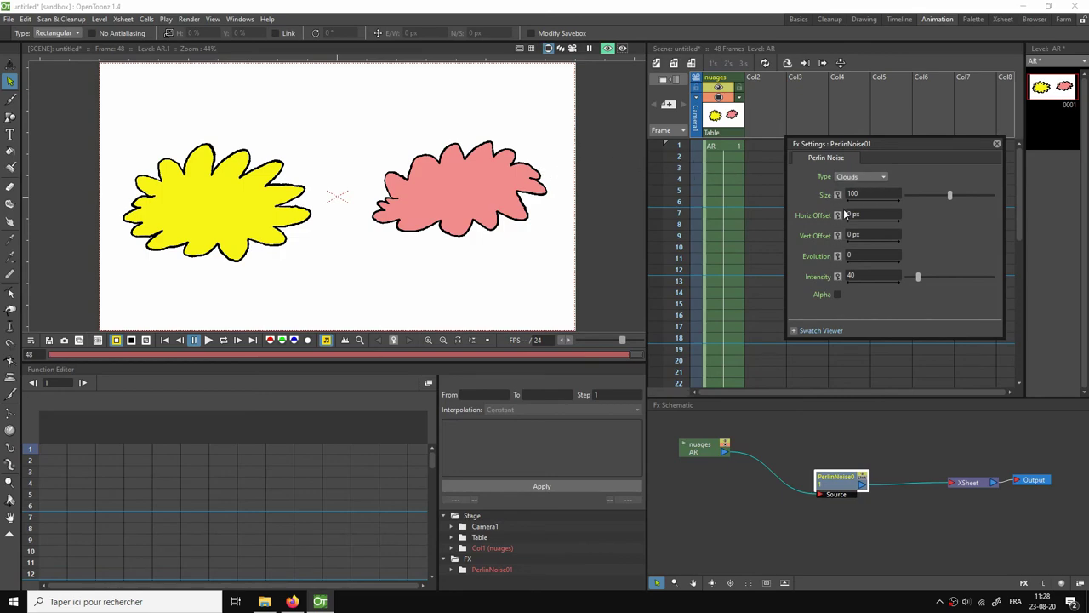
- Move the nuages node lower and the Perlin Noise node nearer to the XSheet node in the Fx Schematic
{"action": "left_click_drag", "start_coordinate": [702, 449], "coordinate": [692, 521]}
{"action": "left_click", "coordinate": [842, 485]}
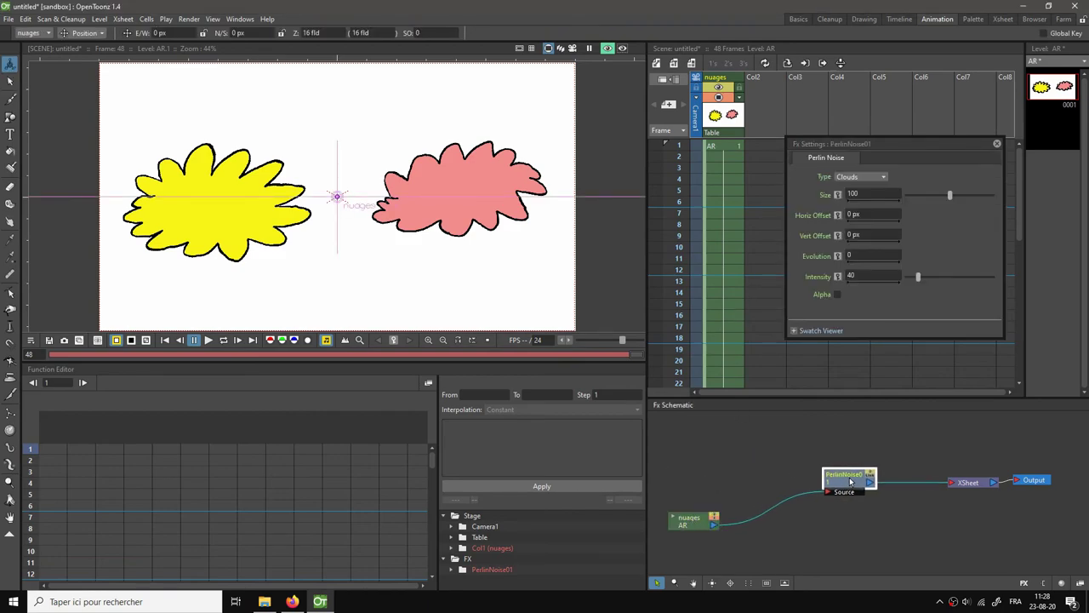
{"action": "left_click_drag", "start_coordinate": [843, 485], "coordinate": [867, 474]}
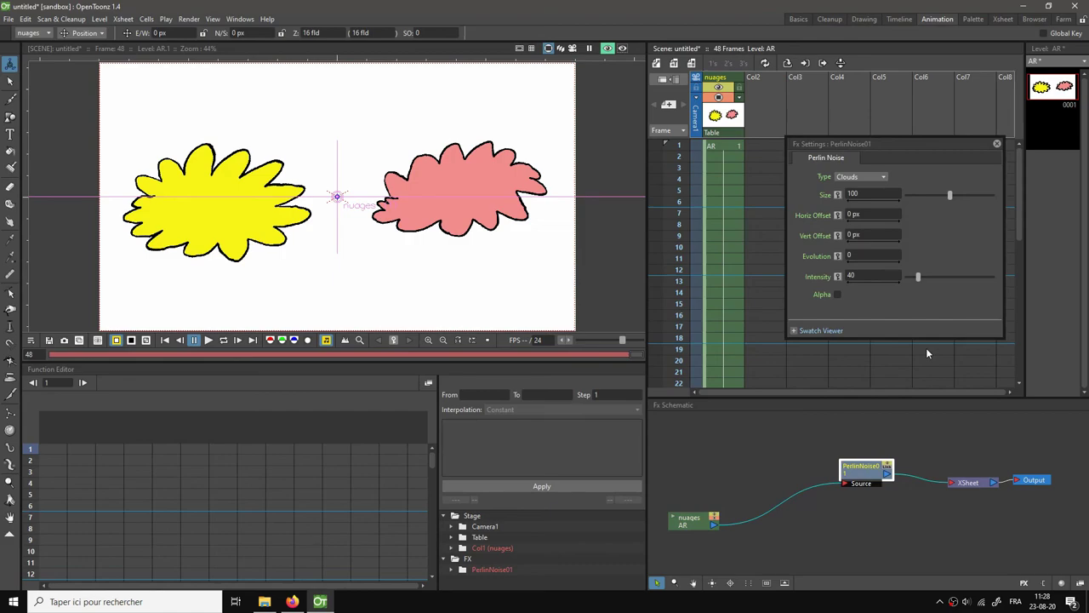
- Add a Color Card background effect and space its node apart from the Perlin Noise node in the Fx Schematic
{"action": "right_click", "coordinate": [734, 421]}
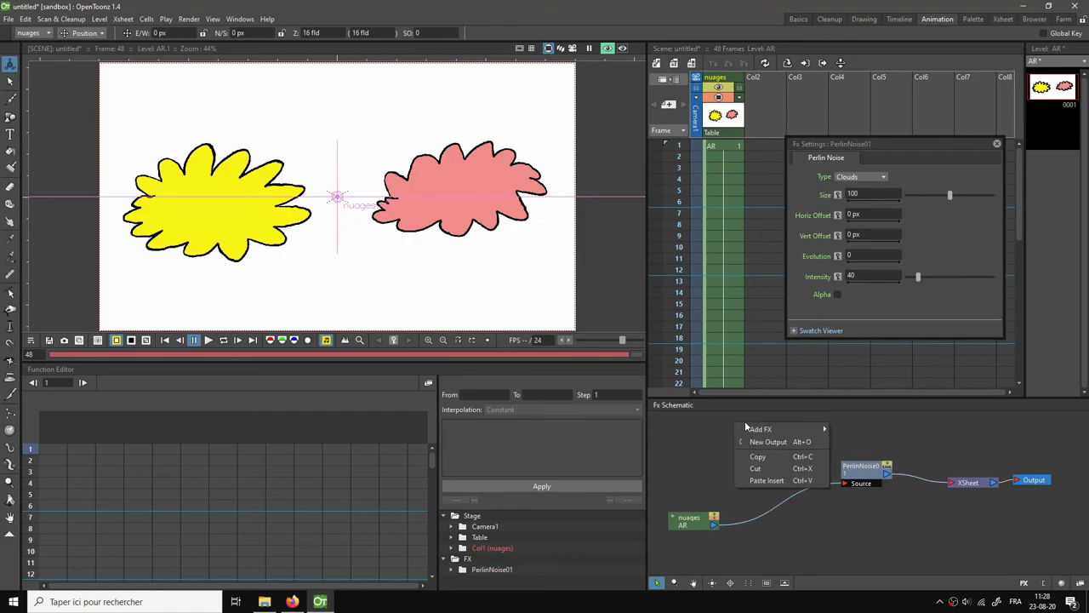
{"action": "mouse_move", "coordinate": [771, 432]}
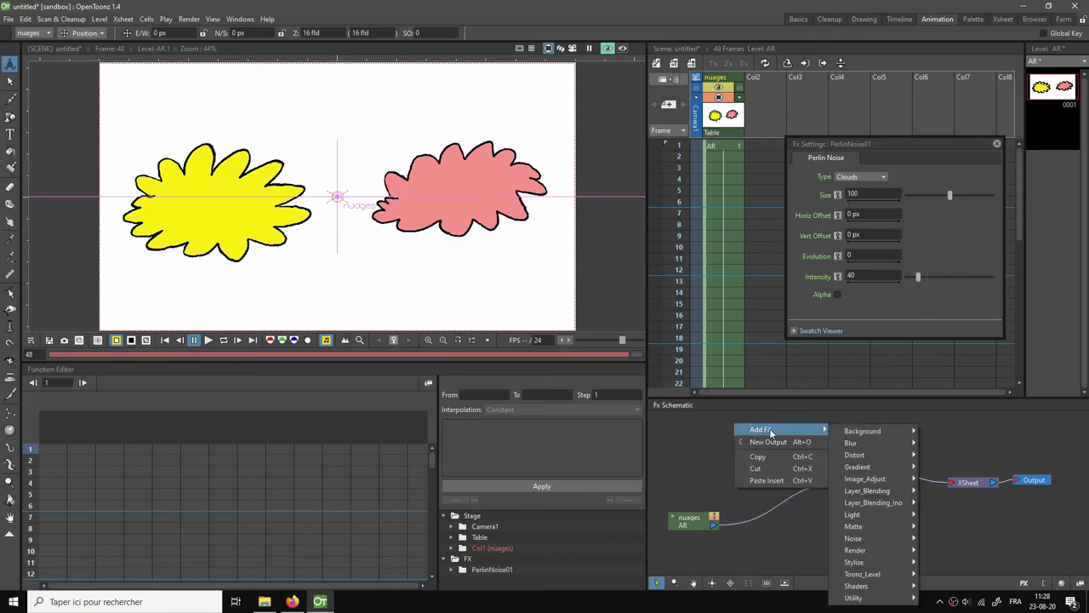
{"action": "mouse_move", "coordinate": [863, 432]}
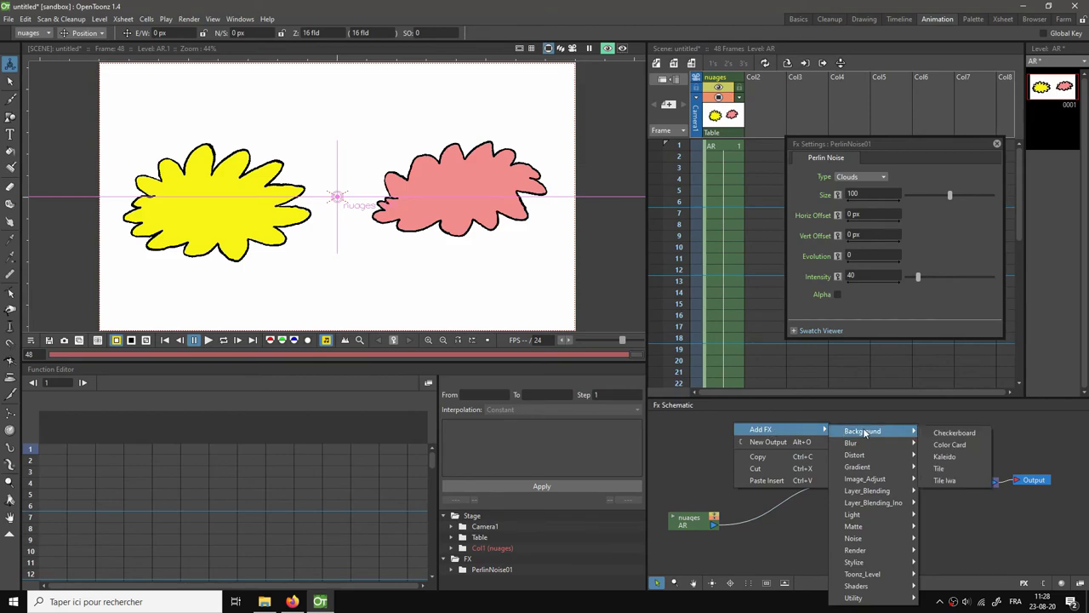
{"action": "left_click", "coordinate": [950, 444]}
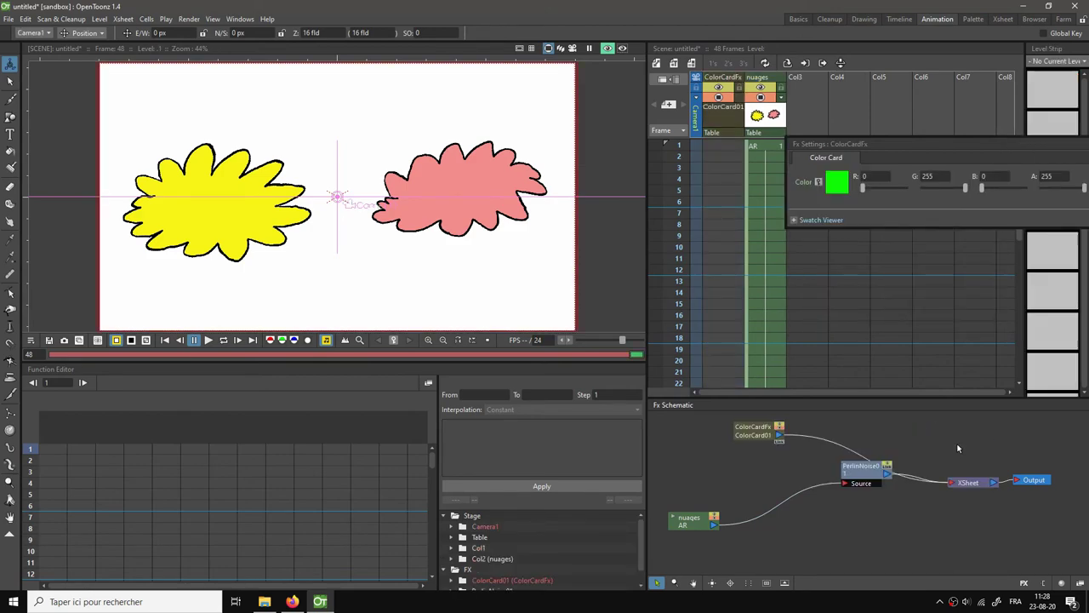
{"action": "left_click", "coordinate": [737, 436]}
{"action": "left_click_drag", "start_coordinate": [868, 467], "coordinate": [855, 519]}
{"action": "left_click", "coordinate": [727, 440]}
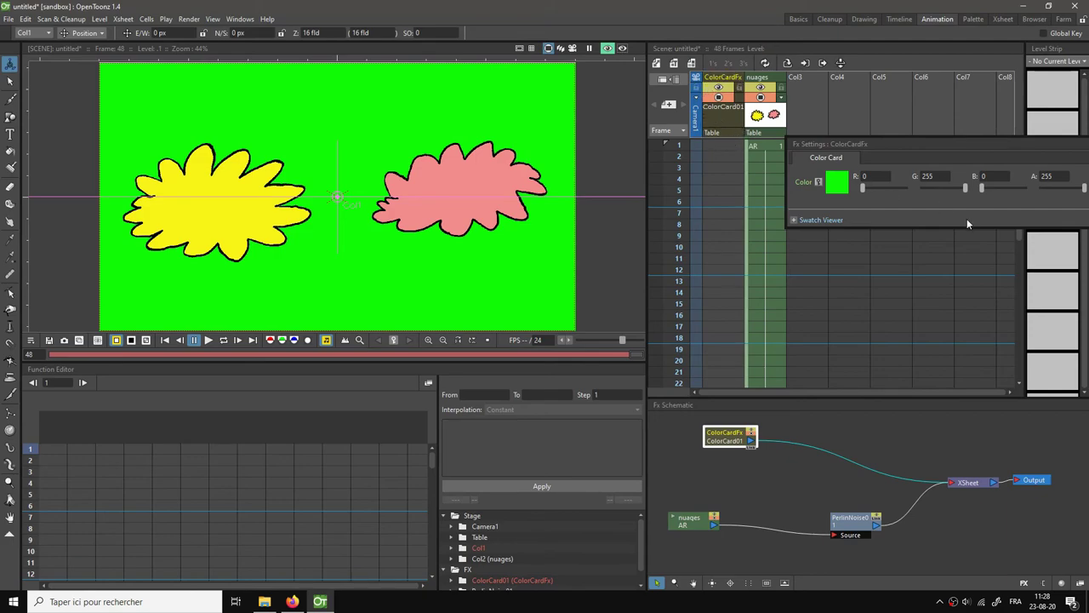
- Set the Color Card's colour to an orange-red of R 255, G 66, B 41
{"action": "left_click", "coordinate": [827, 177]}
{"action": "left_click_drag", "start_coordinate": [791, 305], "coordinate": [808, 298]}
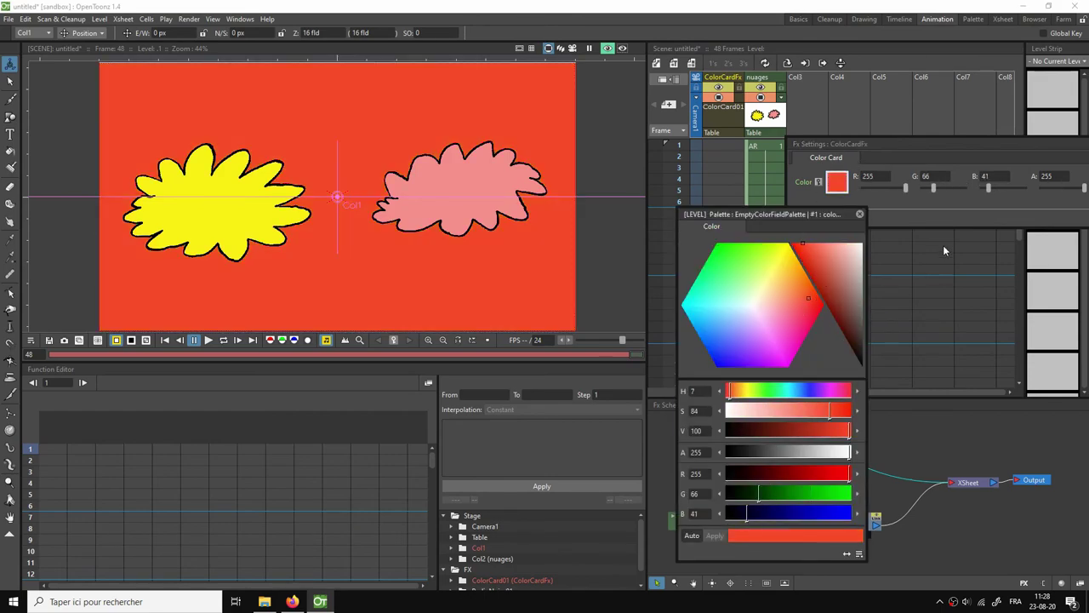
{"action": "left_click", "coordinate": [859, 214]}
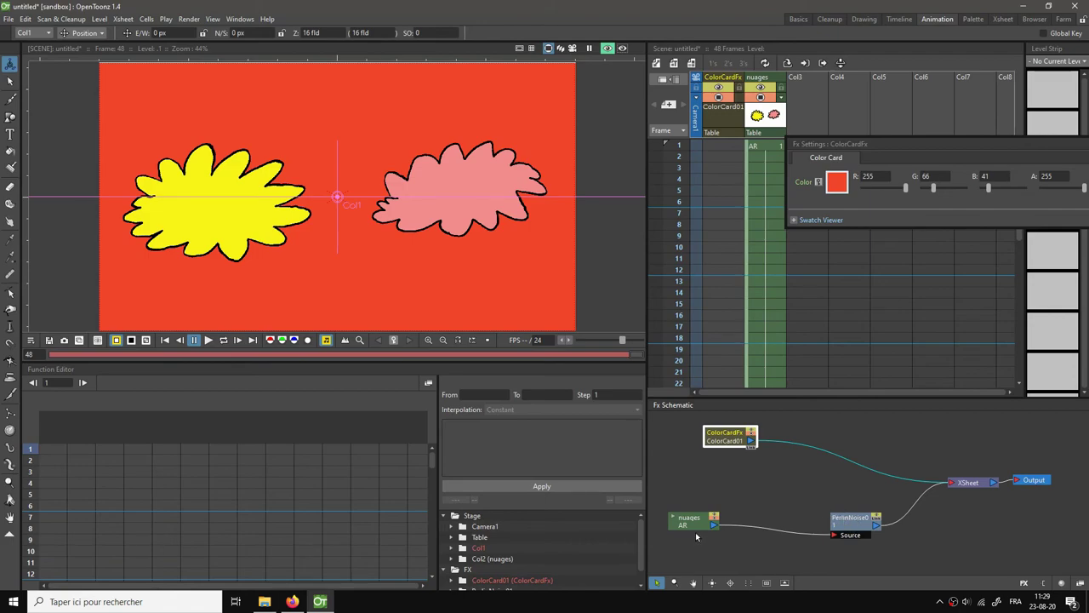
- Reposition the nuages and Color Card nodes, and delete the Color Card–XSheet and nuages–Perlin Noise links
{"action": "left_click_drag", "start_coordinate": [695, 525], "coordinate": [703, 538]}
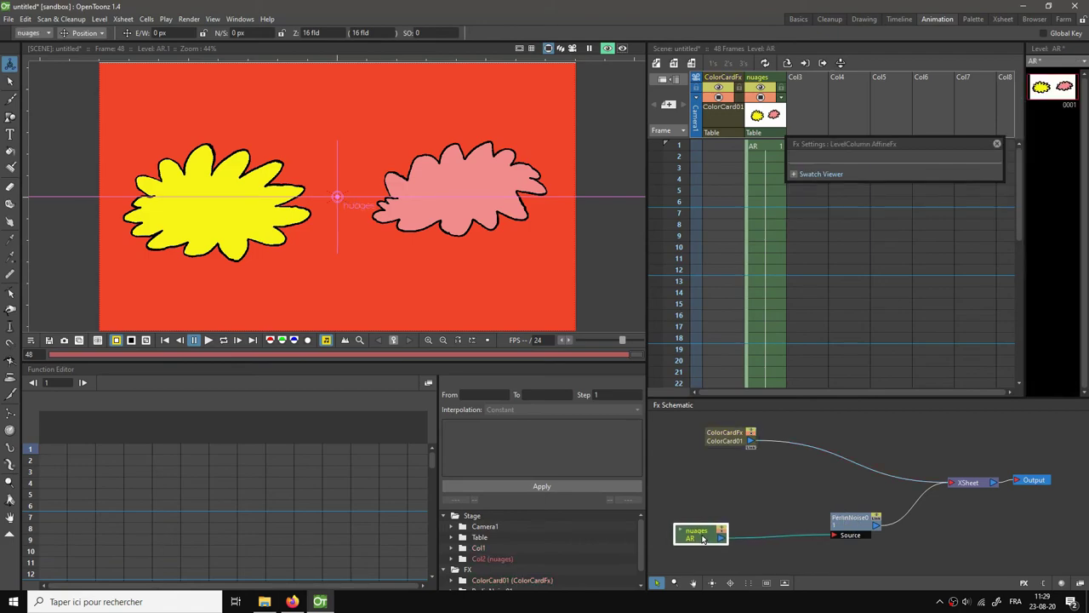
{"action": "left_click_drag", "start_coordinate": [732, 441], "coordinate": [715, 441]}
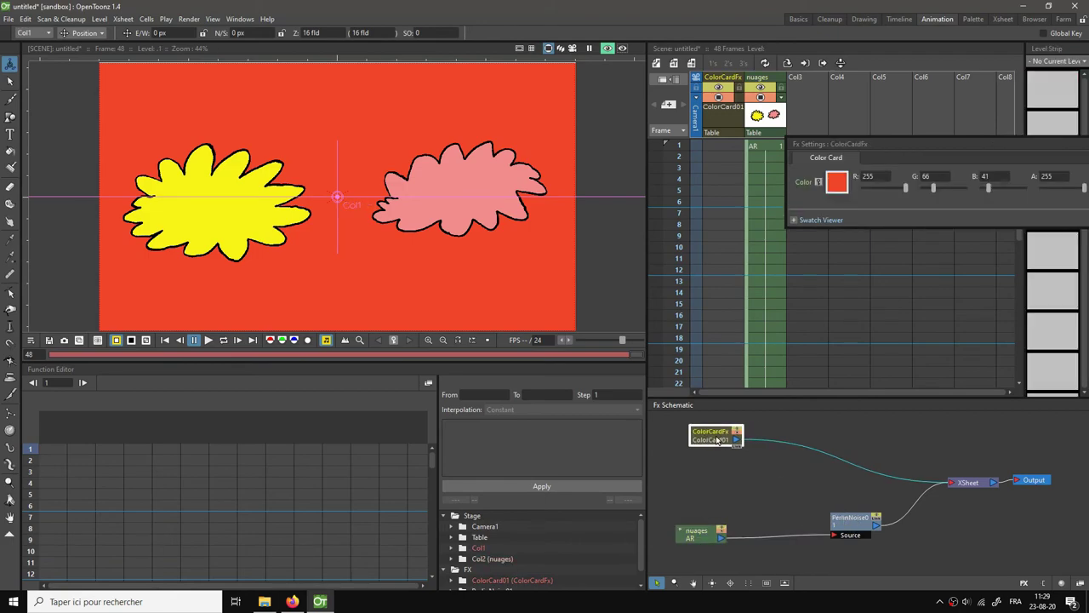
{"action": "left_click", "coordinate": [796, 447]}
{"action": "key", "text": "Delete"}
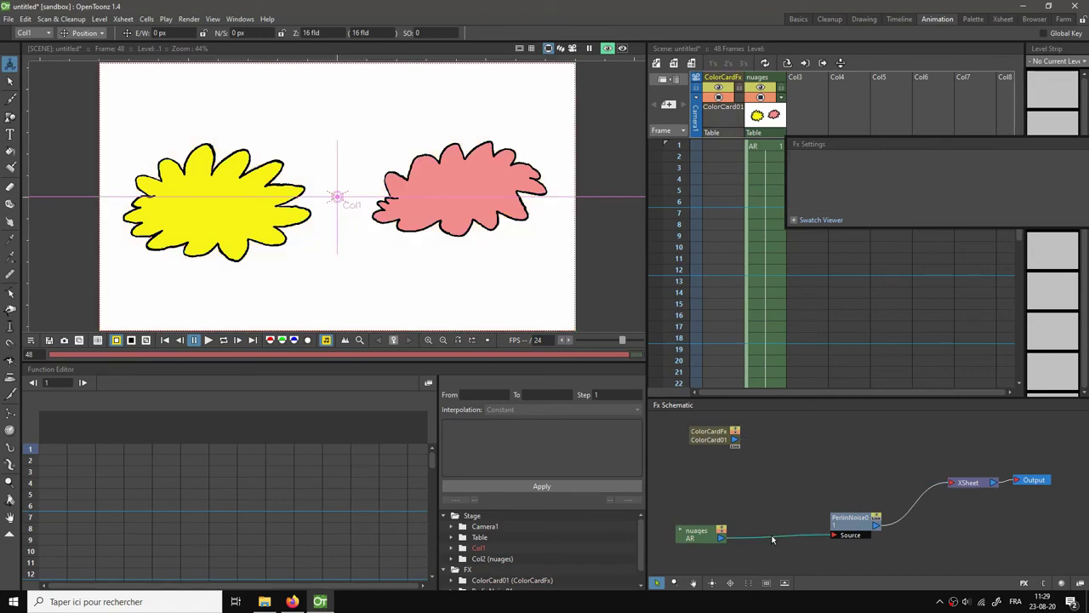
{"action": "key", "text": "Delete"}
- Connect the Color Card to the Perlin Noise source and place the Perlin Noise node between the Color Card and XSheet
{"action": "left_click_drag", "start_coordinate": [851, 521], "coordinate": [830, 462]}
{"action": "left_click", "coordinate": [735, 441]}
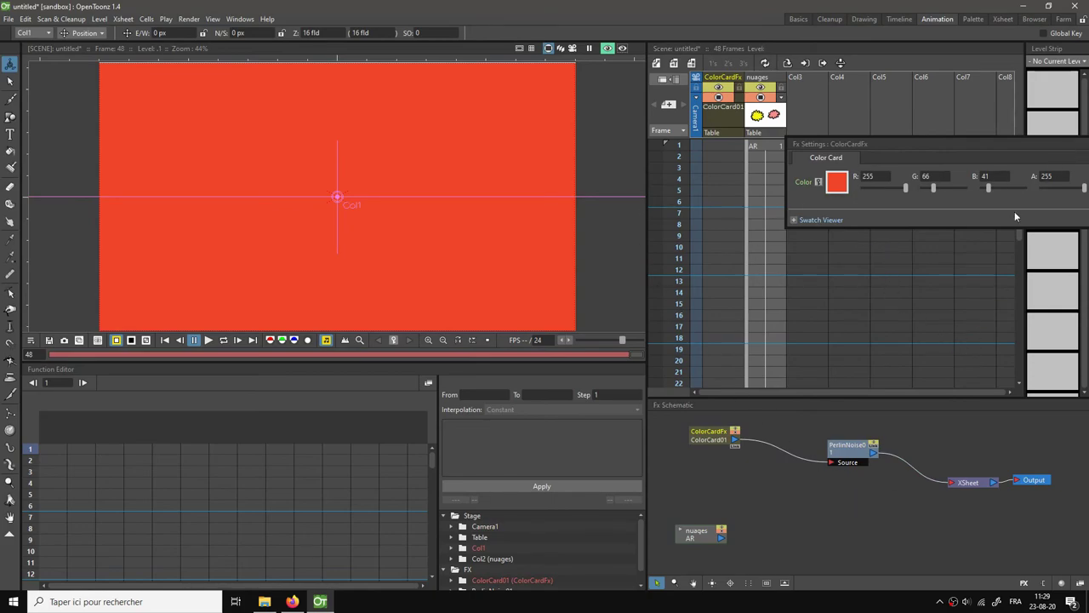
{"action": "left_click_drag", "start_coordinate": [842, 449], "coordinate": [814, 449]}
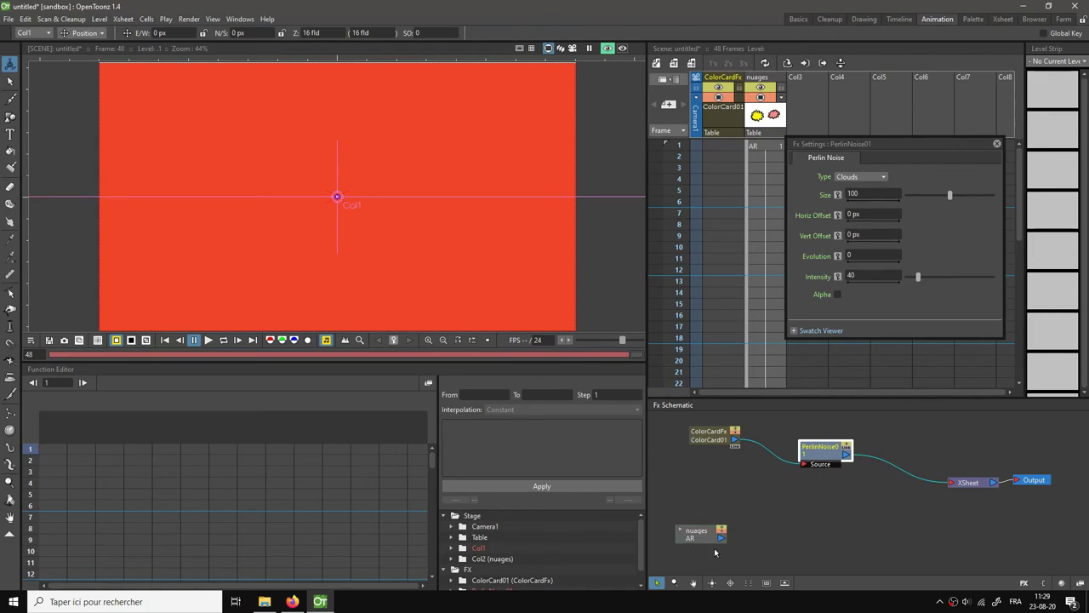
- Add an Over layer blending effect, place it before the XSheet node, and remove the Perlin Noise–XSheet link
{"action": "right_click", "coordinate": [836, 497]}
{"action": "mouse_move", "coordinate": [859, 504]}
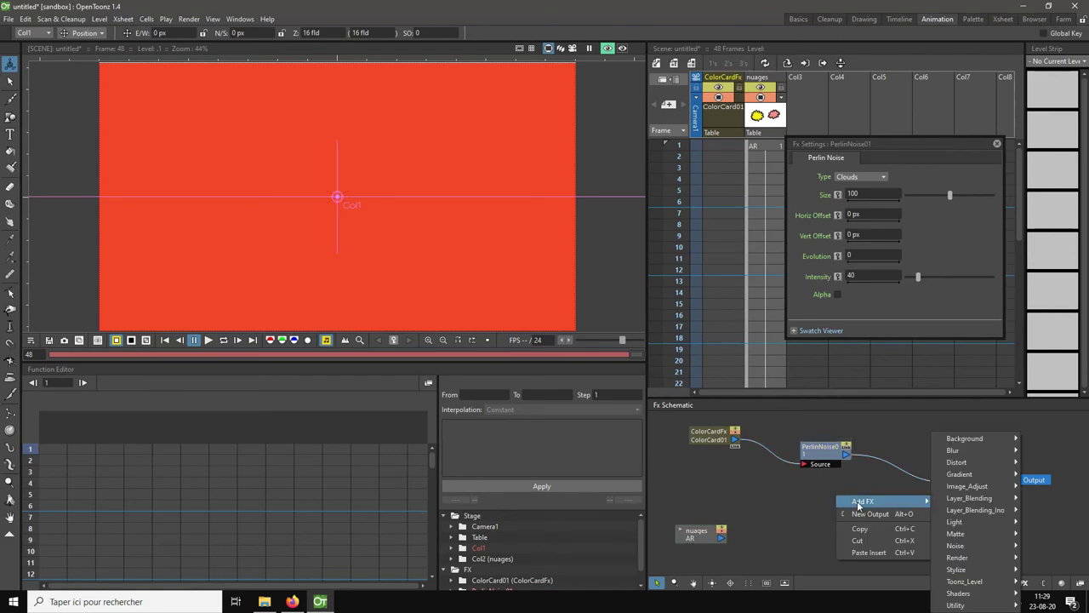
{"action": "mouse_move", "coordinate": [959, 500]}
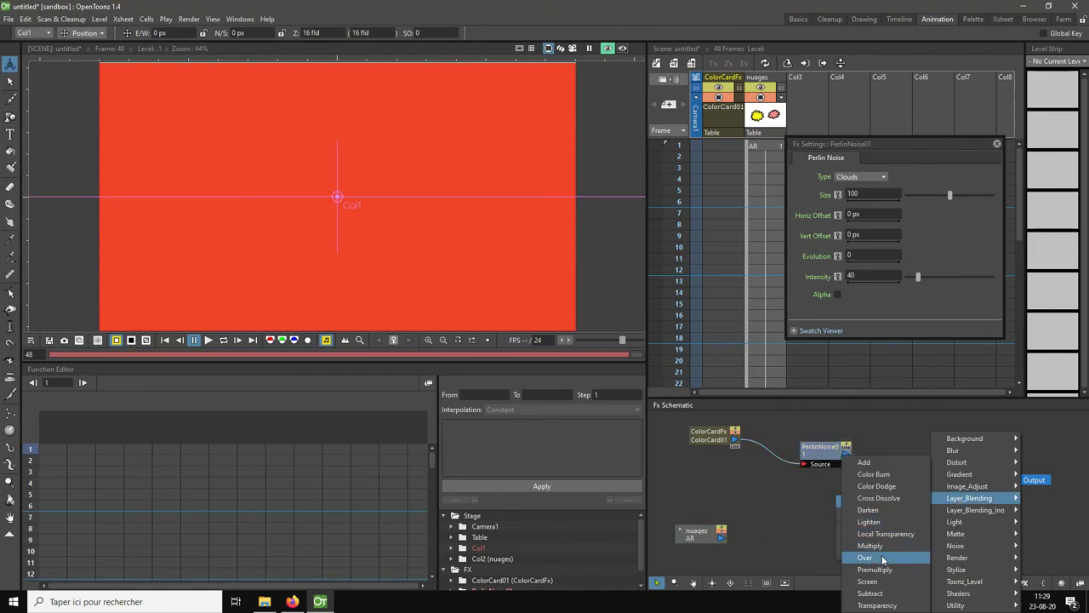
{"action": "left_click", "coordinate": [883, 557]}
{"action": "left_click", "coordinate": [820, 451]}
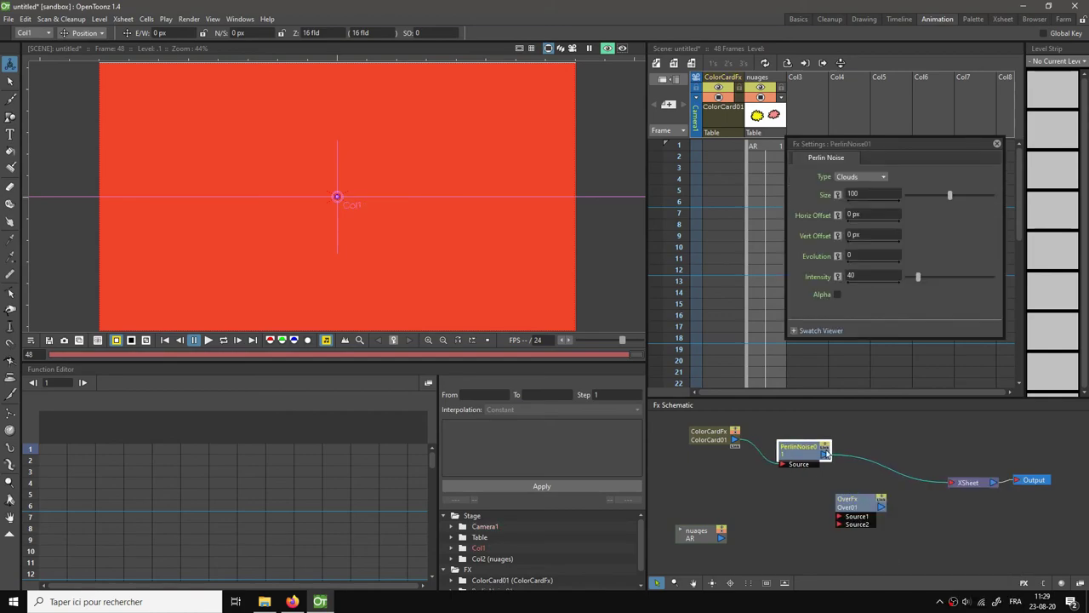
{"action": "left_click_drag", "start_coordinate": [861, 502], "coordinate": [1041, 522]}
{"action": "left_click_drag", "start_coordinate": [968, 486], "coordinate": [990, 483]}
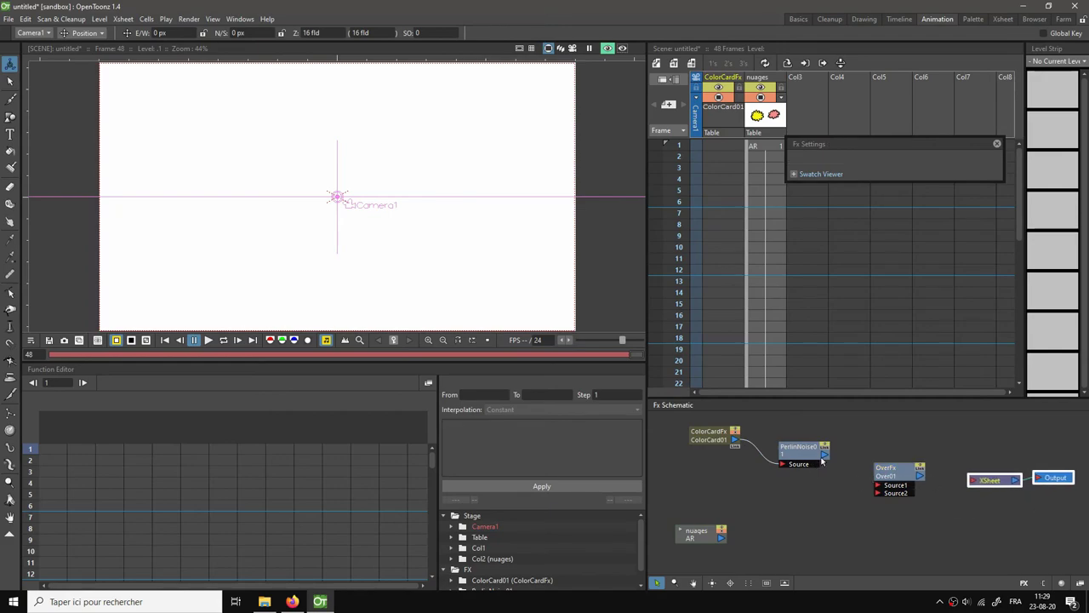
- Rearrange the nodes, connect nuages to the Over effect's Source1 and Perlin Noise to Source2, and link Over to the XSheet
{"action": "left_click_drag", "start_coordinate": [703, 532], "coordinate": [853, 430]}
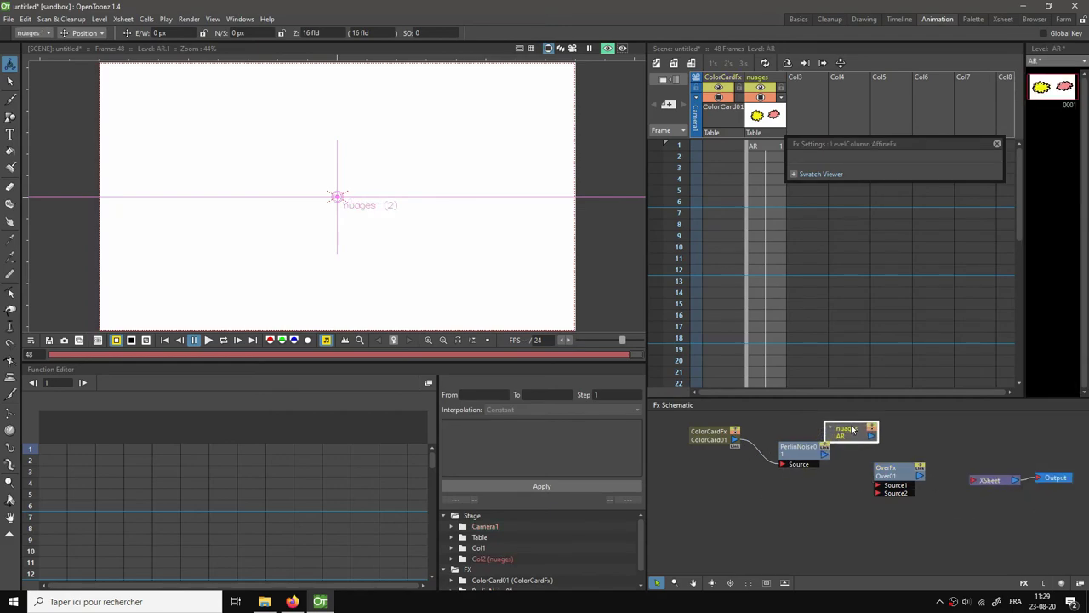
{"action": "left_click", "coordinate": [704, 471]}
{"action": "left_click_drag", "start_coordinate": [704, 471], "coordinate": [702, 530]}
{"action": "left_click_drag", "start_coordinate": [796, 451], "coordinate": [798, 521]}
{"action": "left_click_drag", "start_coordinate": [856, 437], "coordinate": [969, 483]}
{"action": "mouse_move", "coordinate": [884, 467]}
{"action": "left_mouse_down"}
{"action": "mouse_move", "coordinate": [873, 455]}
{"action": "mouse_move", "coordinate": [887, 468]}
{"action": "left_mouse_up"}
{"action": "left_click", "coordinate": [798, 518]}
{"action": "left_click_drag", "start_coordinate": [853, 524], "coordinate": [873, 484]}
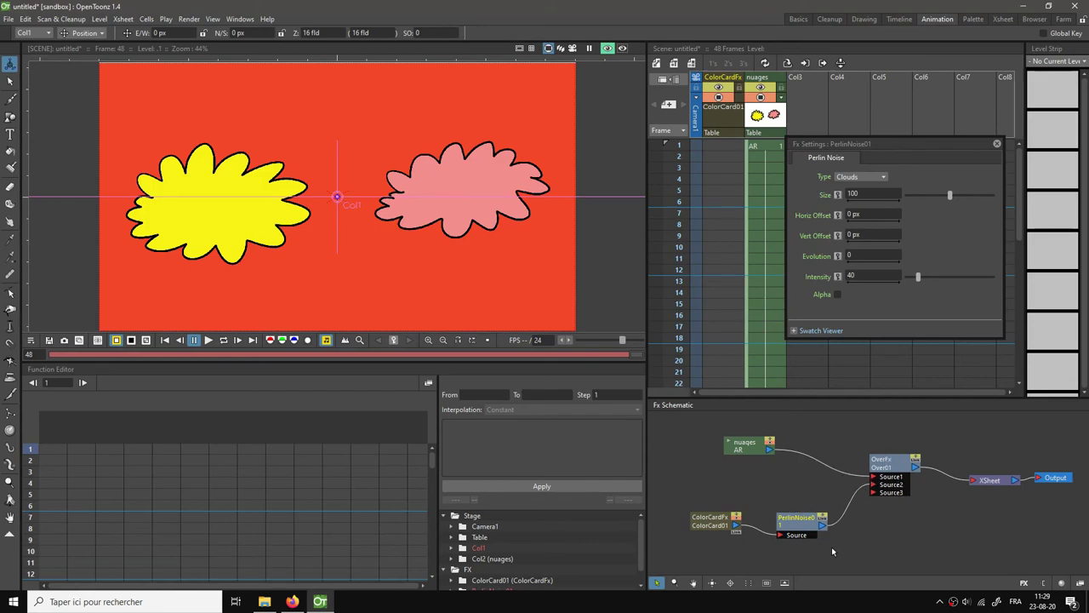
- Enable the Perlin Noise Alpha option and preview the composite on black and checkered backgrounds
{"action": "left_click", "coordinate": [806, 520]}
{"action": "left_click", "coordinate": [837, 294]}
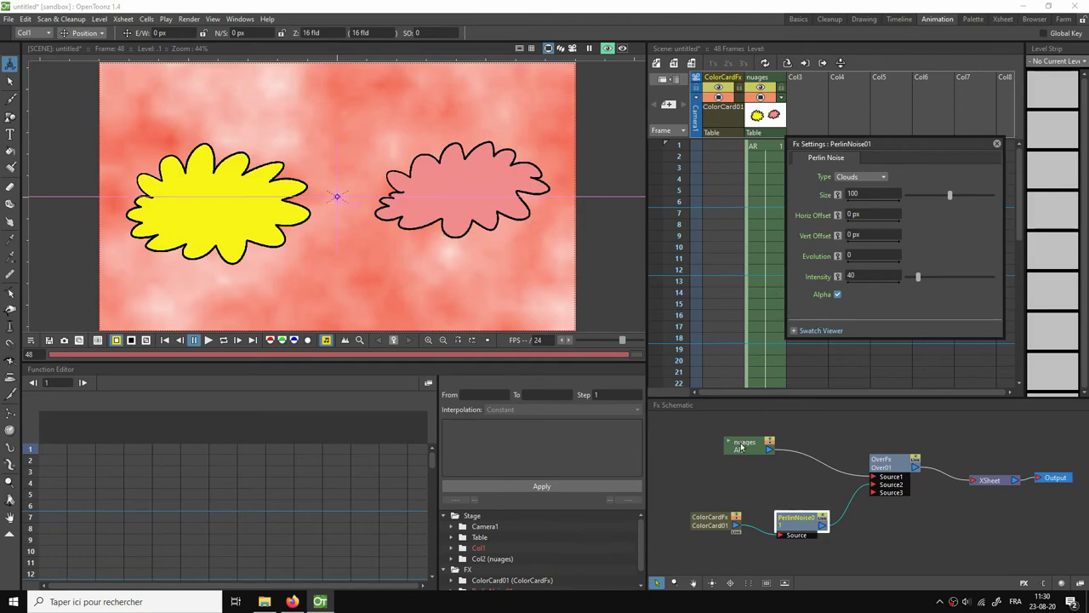
{"action": "mouse_move", "coordinate": [705, 522]}
{"action": "left_mouse_down"}
{"action": "mouse_move", "coordinate": [708, 509]}
{"action": "mouse_move", "coordinate": [705, 518]}
{"action": "left_mouse_up"}
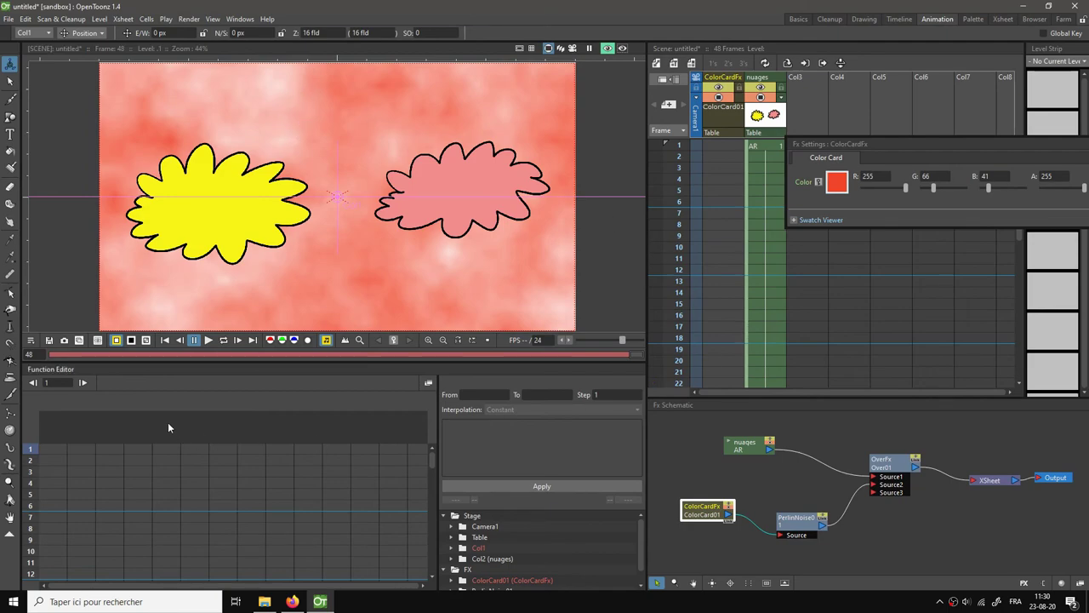
{"action": "left_click", "coordinate": [131, 340]}
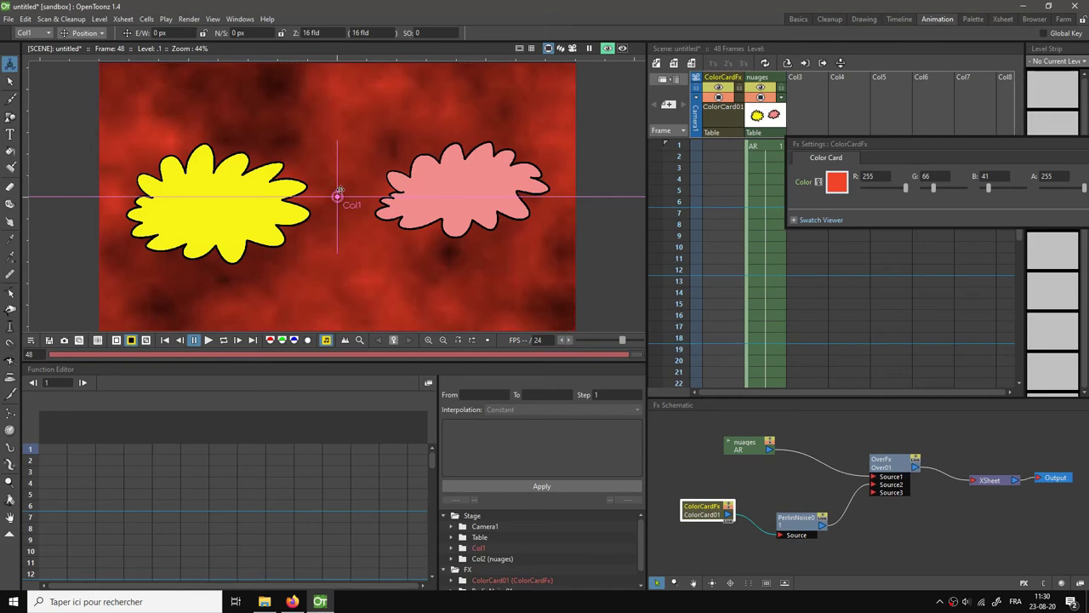
{"action": "left_click", "coordinate": [147, 341]}
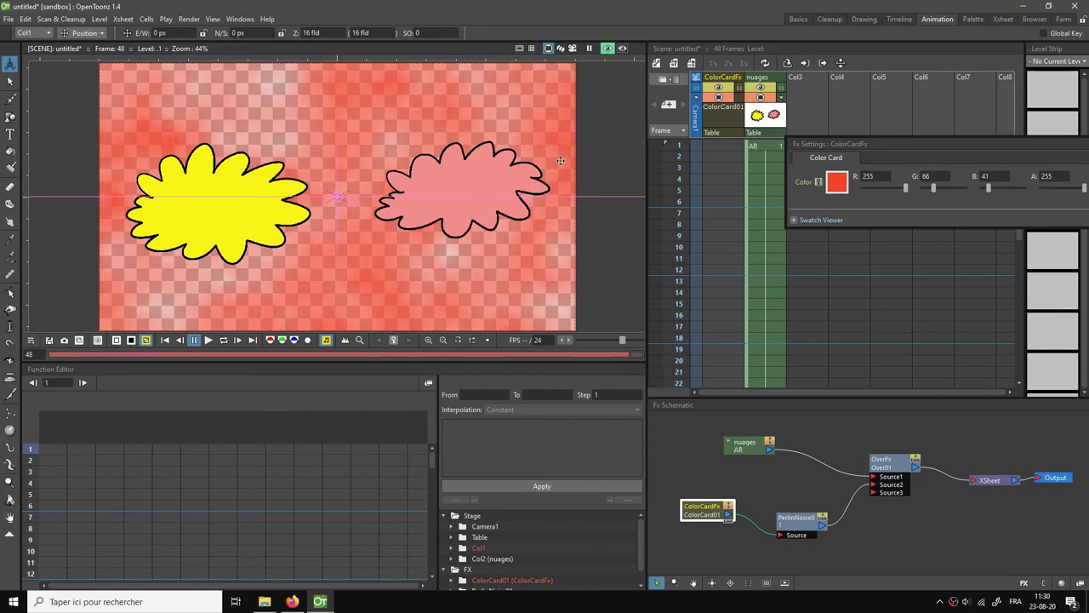
- Turn the Perlin Noise Alpha option off and on again for comparison, and restore the white preview background
{"action": "left_click", "coordinate": [807, 519]}
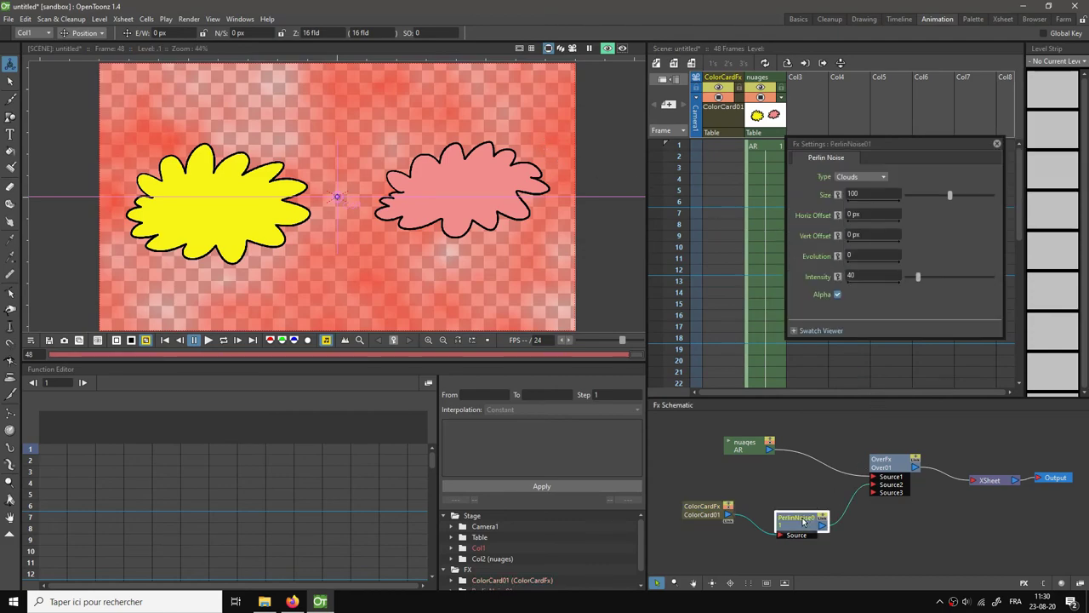
{"action": "left_click_drag", "start_coordinate": [530, 214], "coordinate": [844, 107]}
{"action": "left_click", "coordinate": [801, 257]}
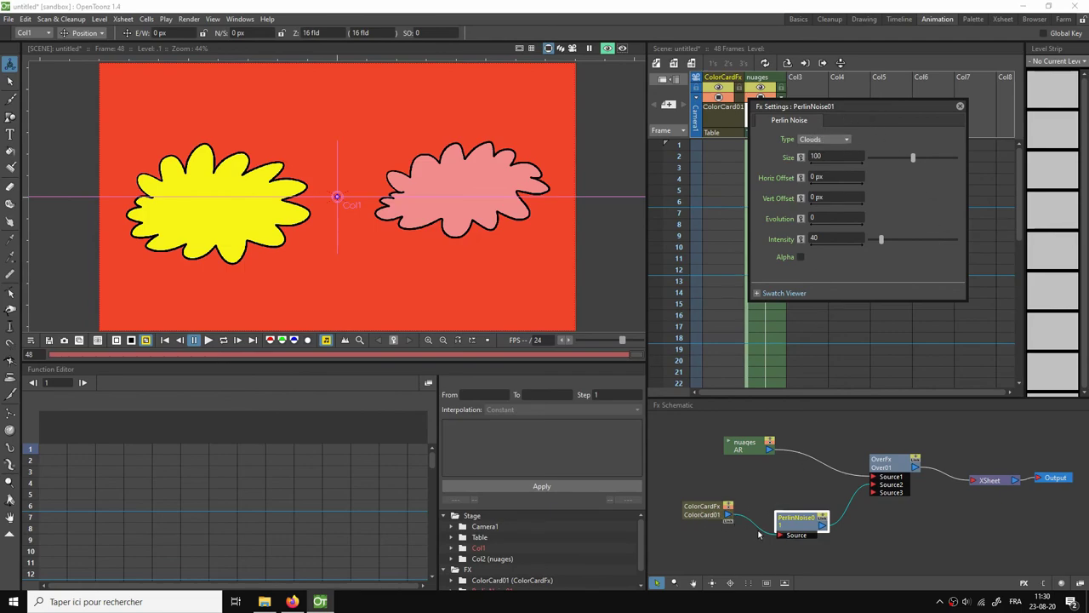
{"action": "left_click", "coordinate": [801, 257]}
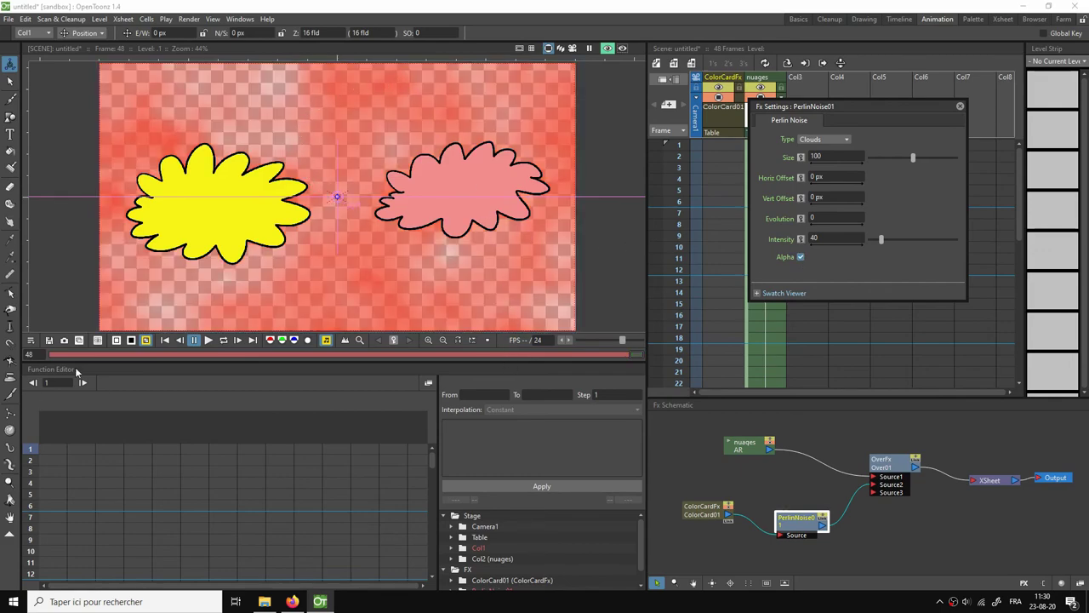
{"action": "left_click", "coordinate": [117, 344]}
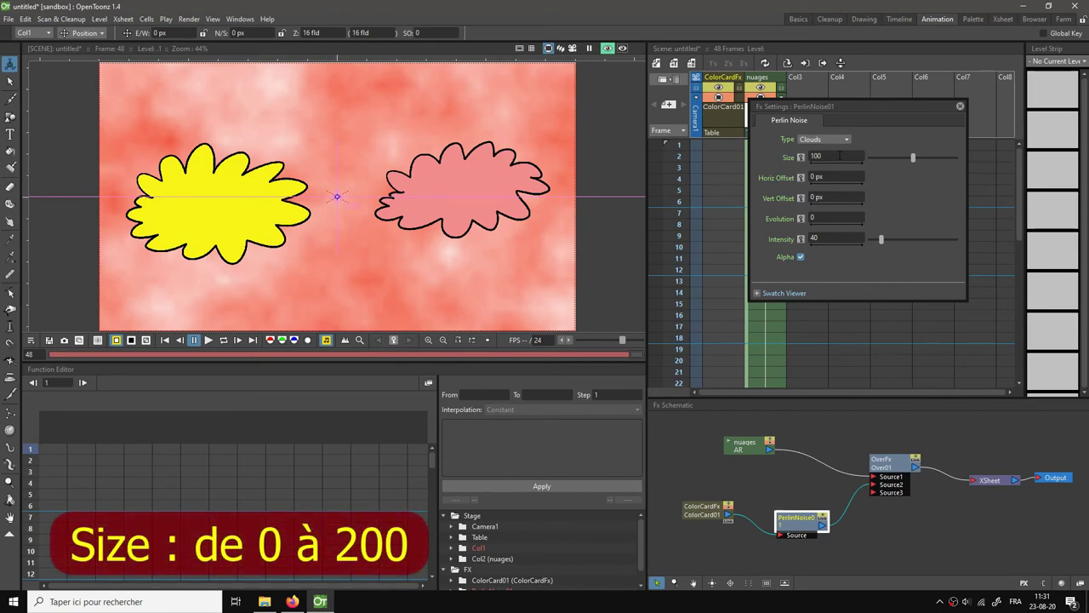
- Set the Perlin Noise size to 0, inspect the grain up close, and reset the viewer
{"action": "left_click", "coordinate": [840, 157]}
{"action": "type", "text": "0"}
{"action": "key", "text": "Return"}
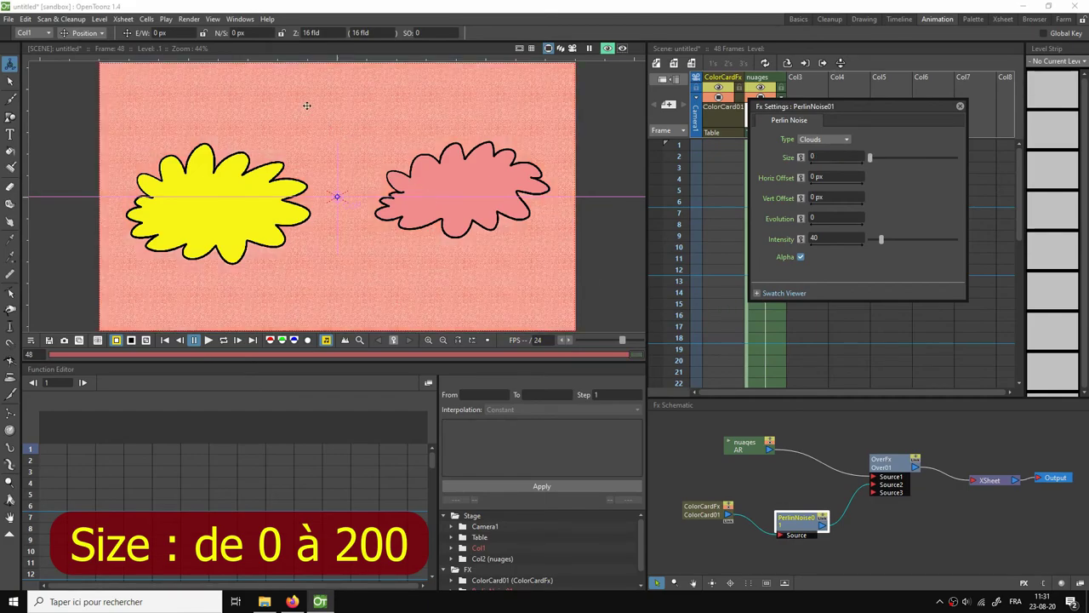
{"action": "scroll", "coordinate": [341, 136], "scroll_direction": "up", "scroll_amount": 5}
{"action": "scroll", "coordinate": [341, 137], "scroll_direction": "up", "scroll_amount": 4}
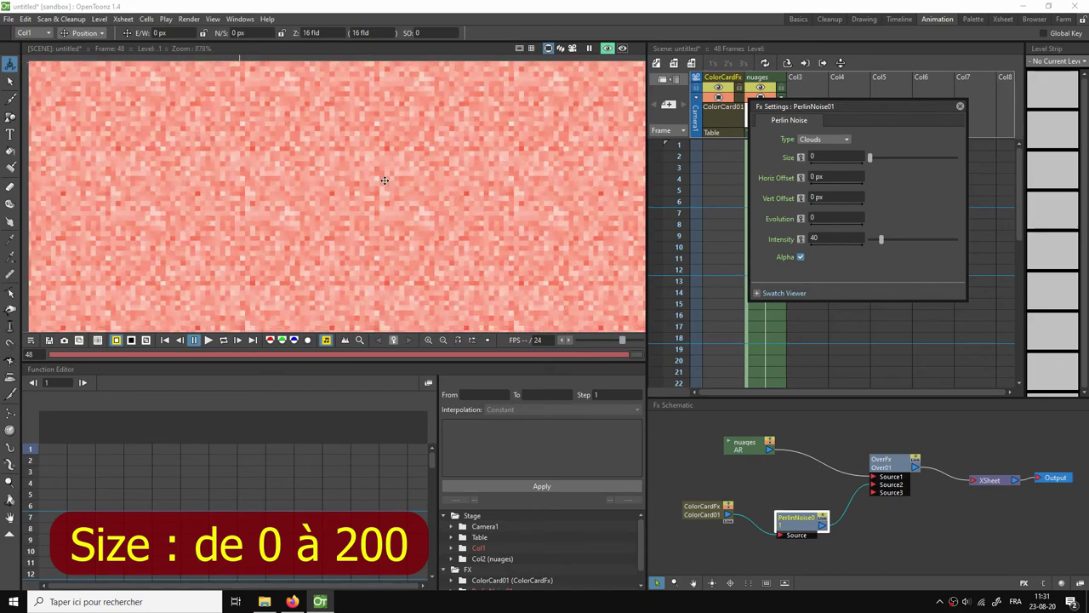
{"action": "scroll", "coordinate": [385, 180], "scroll_direction": "down", "scroll_amount": 4}
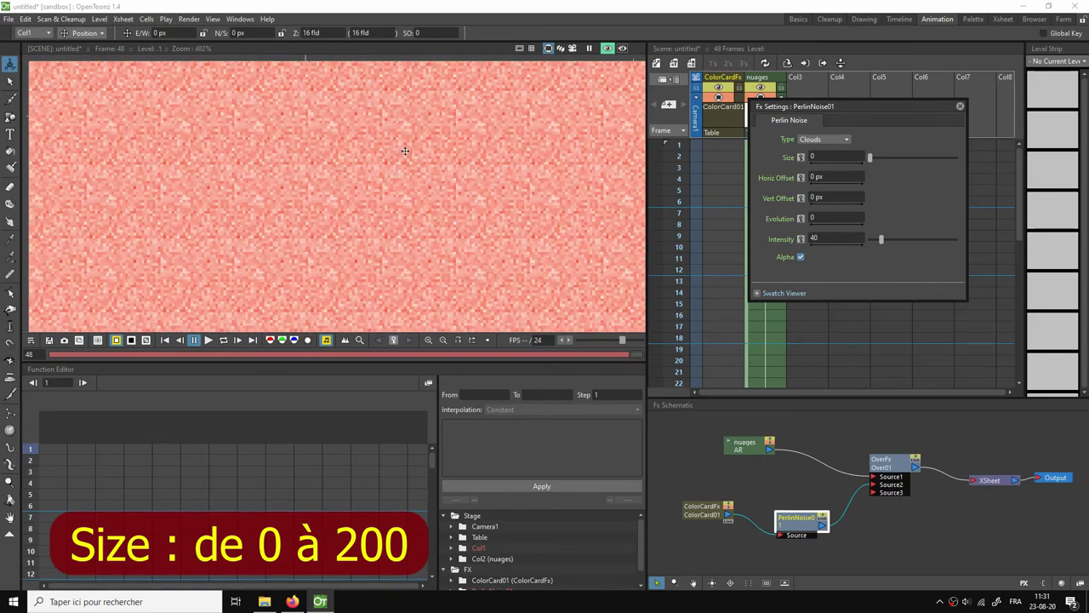
{"action": "right_click", "coordinate": [405, 150]}
{"action": "left_click", "coordinate": [429, 165]}
- Try a Perlin Noise size of 200 and return it to 100
{"action": "left_click", "coordinate": [838, 156]}
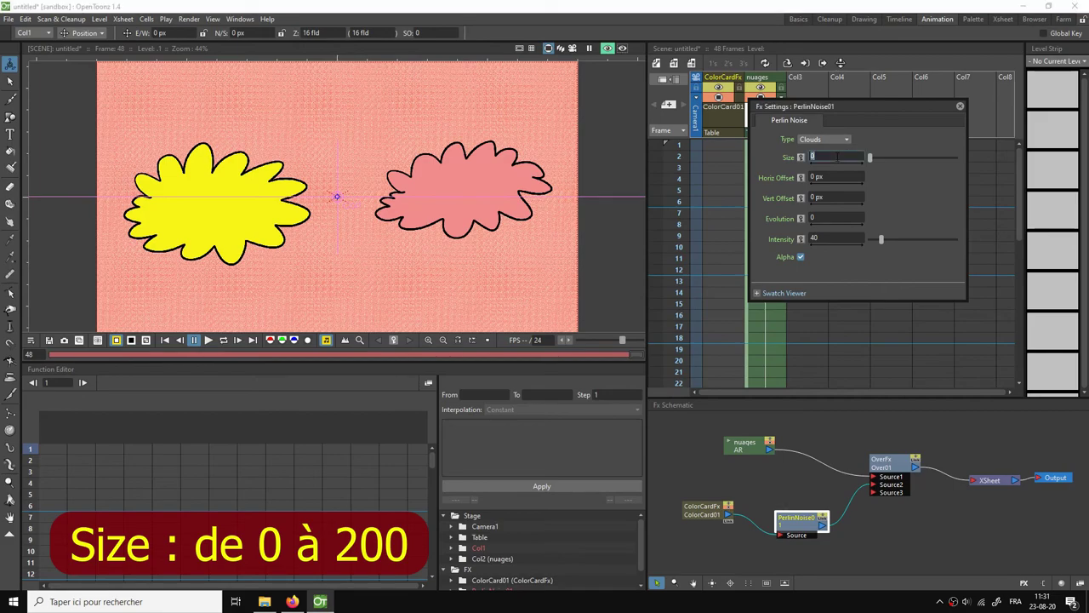
{"action": "type", "text": "200"}
{"action": "key", "text": "Return"}
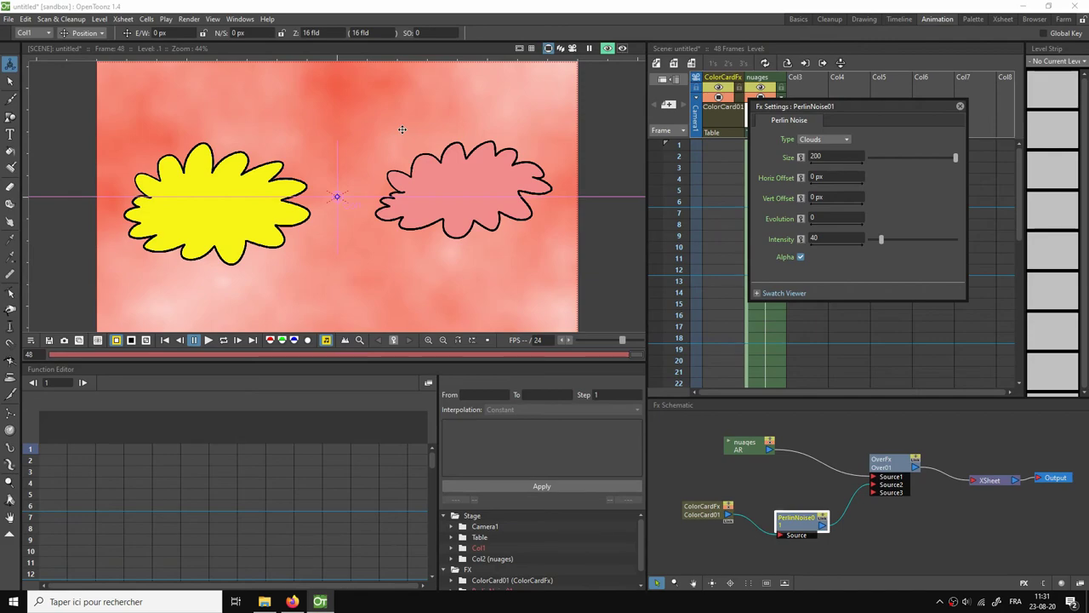
{"action": "left_click", "coordinate": [842, 157]}
{"action": "type", "text": "100"}
{"action": "key", "text": "Return"}
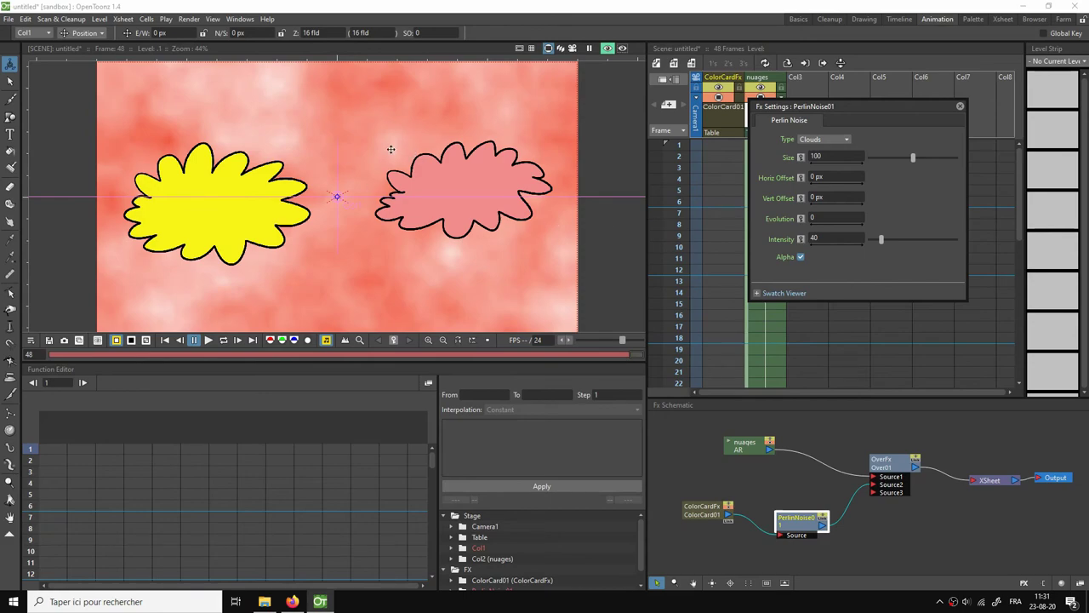
- Change the Perlin Noise type to Marble/Wood and try sizes of 1 and 200
{"action": "left_click", "coordinate": [826, 141]}
{"action": "left_click", "coordinate": [823, 154]}
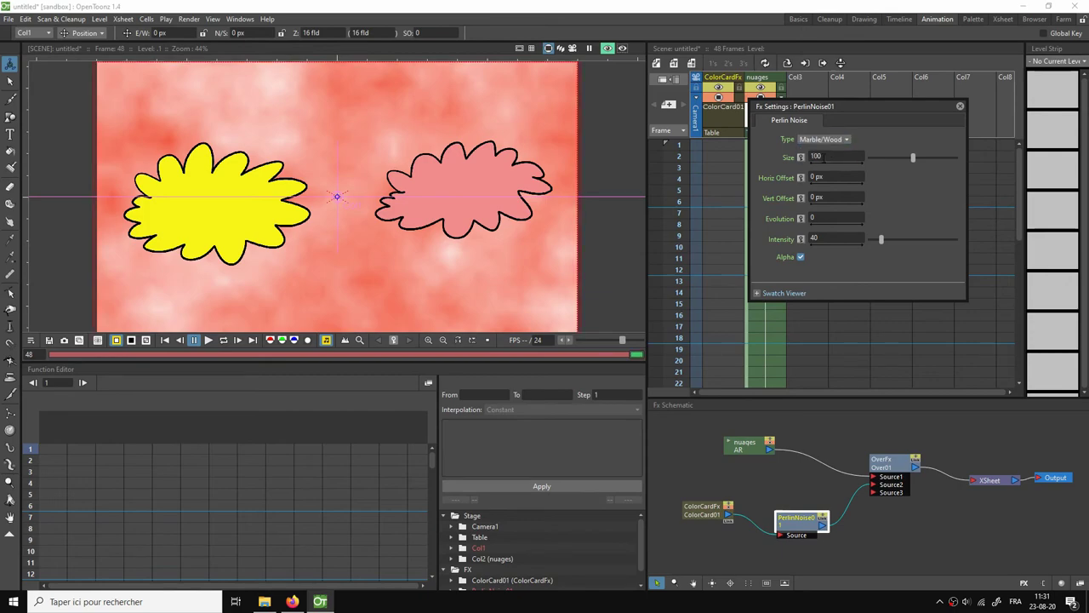
{"action": "left_click", "coordinate": [836, 156]}
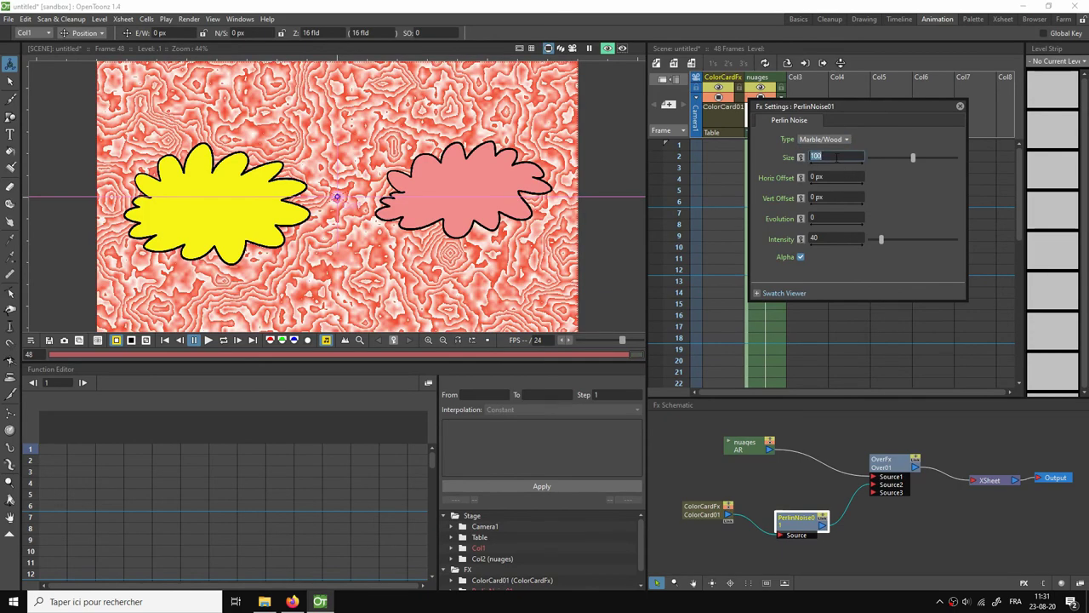
{"action": "type", "text": "1"}
{"action": "key", "text": "Return"}
{"action": "left_click", "coordinate": [838, 156]}
{"action": "type", "text": "200"}
{"action": "key", "text": "Return"}
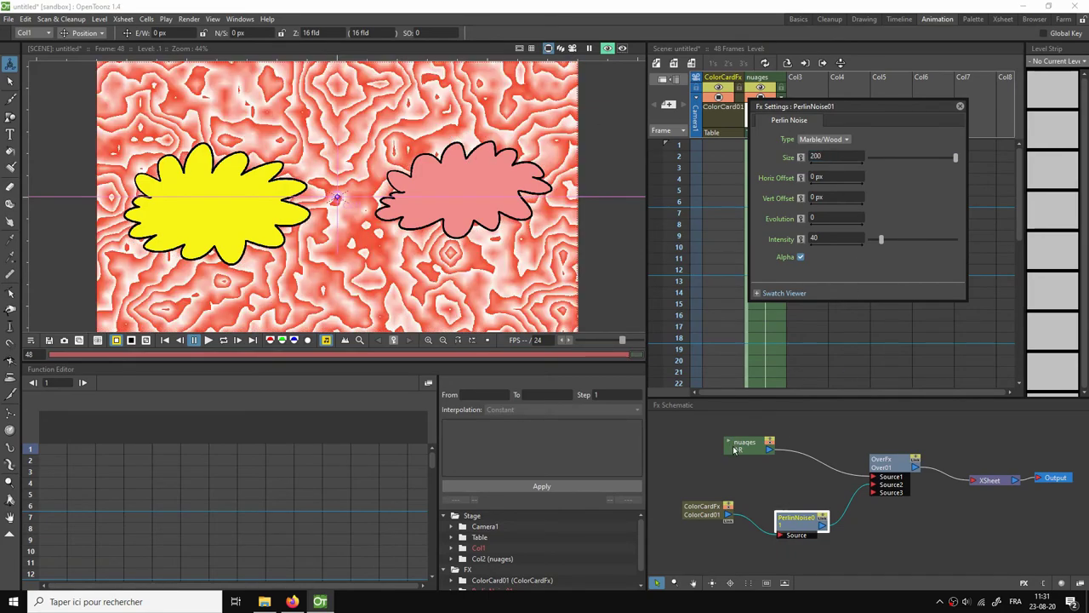
- Change the Color Card's colour to a light blue of R 136, G 194, B 252
{"action": "left_click", "coordinate": [701, 513]}
{"action": "left_click_drag", "start_coordinate": [516, 263], "coordinate": [837, 169]}
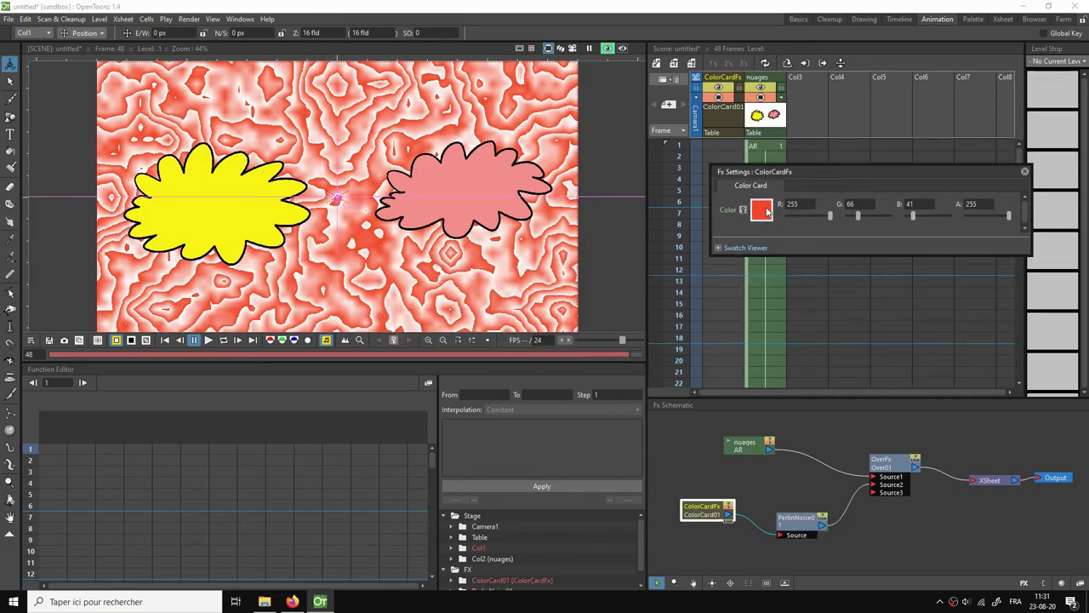
{"action": "left_click", "coordinate": [770, 211]}
{"action": "left_click", "coordinate": [761, 269]}
{"action": "left_click_drag", "start_coordinate": [762, 269], "coordinate": [722, 322]}
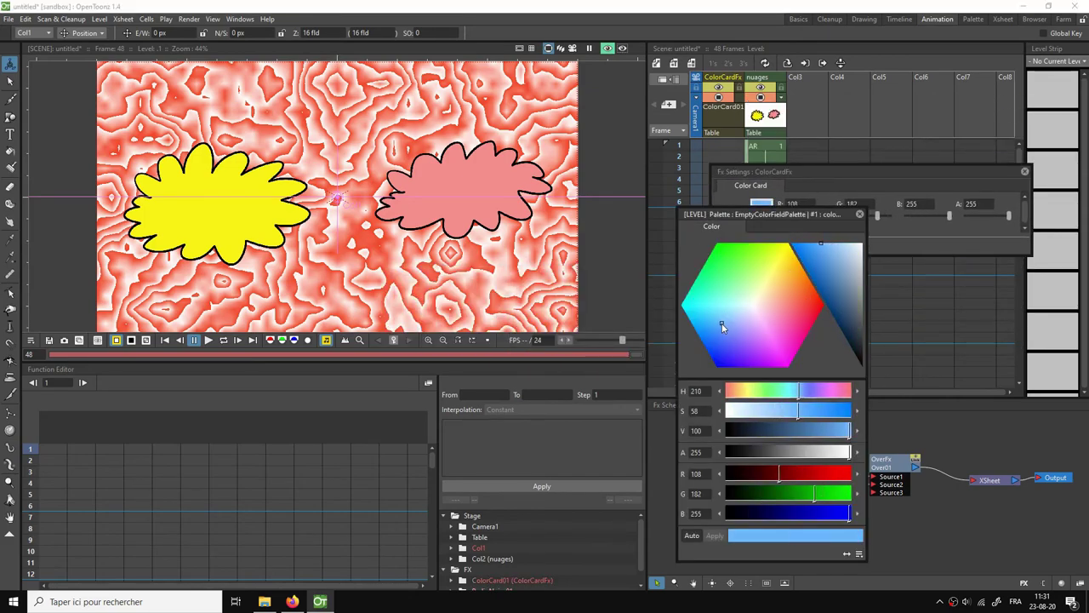
{"action": "left_click_drag", "start_coordinate": [831, 258], "coordinate": [831, 248]}
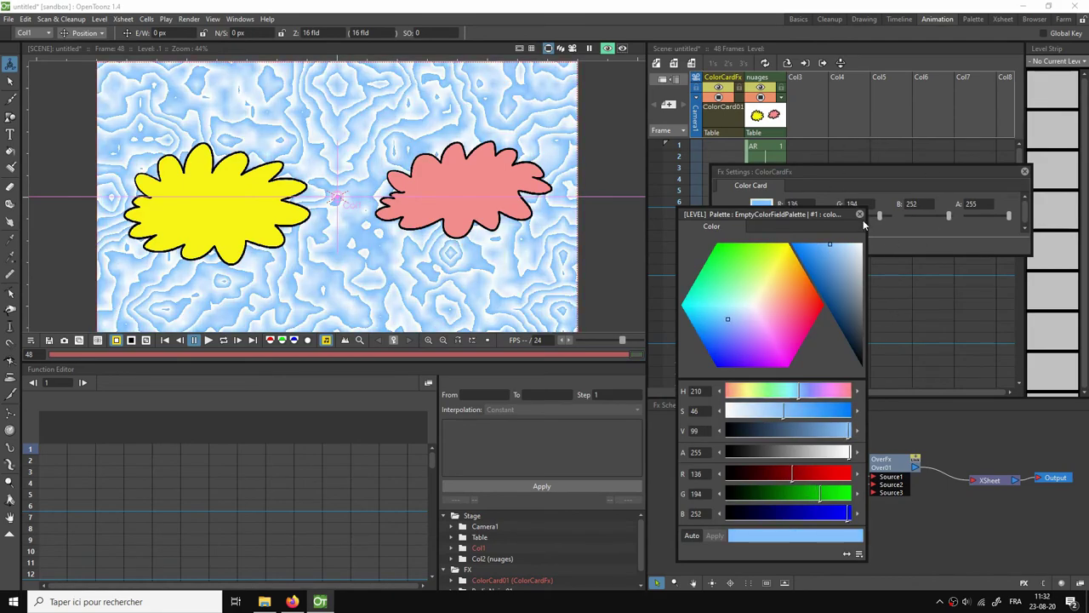
{"action": "left_click", "coordinate": [860, 213]}
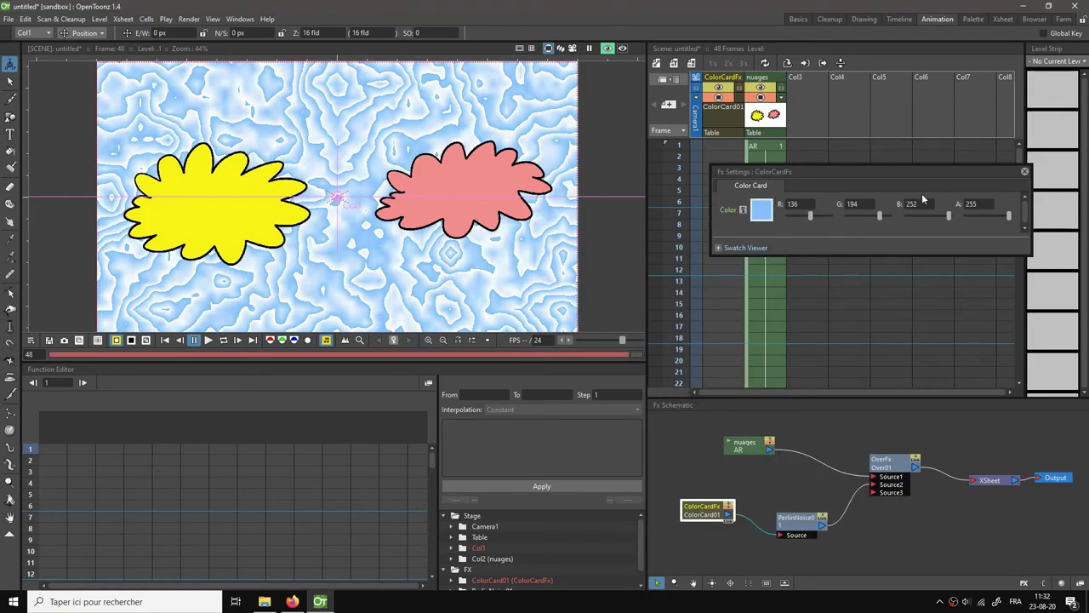
- Set the Perlin Noise type to Clouds with a size of 100, and preview it on a black background
{"action": "left_click", "coordinate": [803, 520]}
{"action": "left_click", "coordinate": [772, 207]}
{"action": "left_click", "coordinate": [775, 217]}
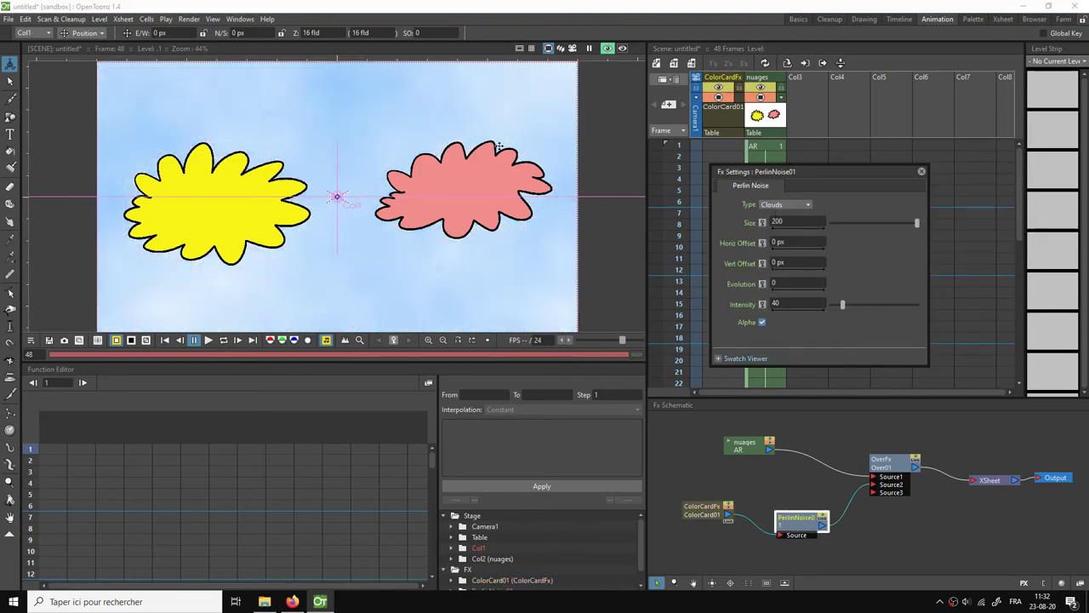
{"action": "left_click", "coordinate": [797, 221]}
{"action": "type", "text": "100"}
{"action": "key", "text": "Return"}
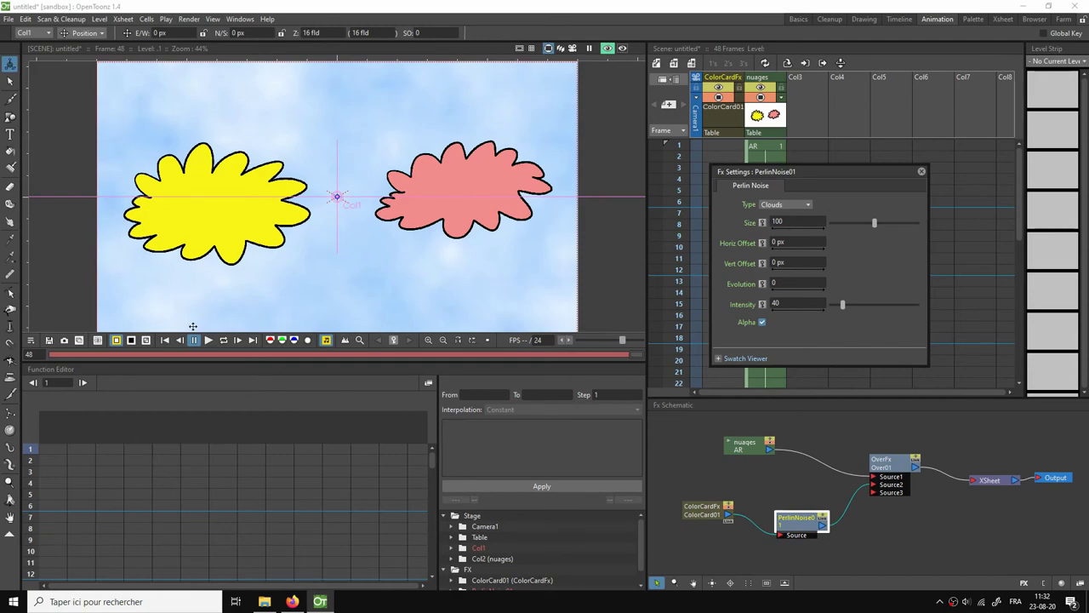
{"action": "left_click", "coordinate": [130, 339]}
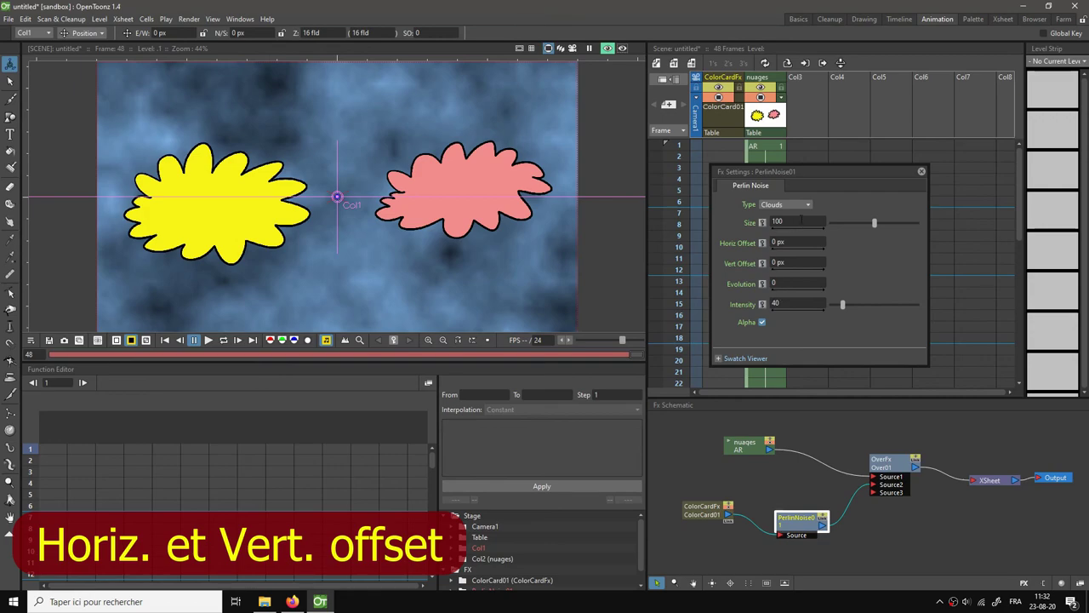
- Move the Color Card's cell from frame 48 to frame 1 and fill in the column's empty cells through frame 48
{"action": "left_click_drag", "start_coordinate": [792, 171], "coordinate": [879, 171]}
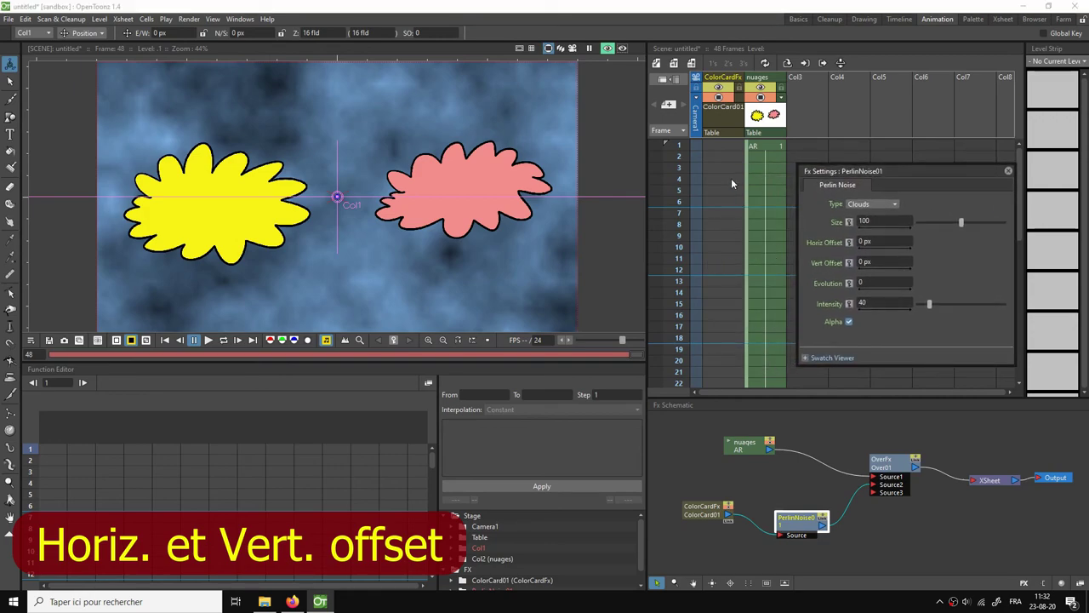
{"action": "scroll", "coordinate": [735, 328], "scroll_direction": "down", "scroll_amount": 10}
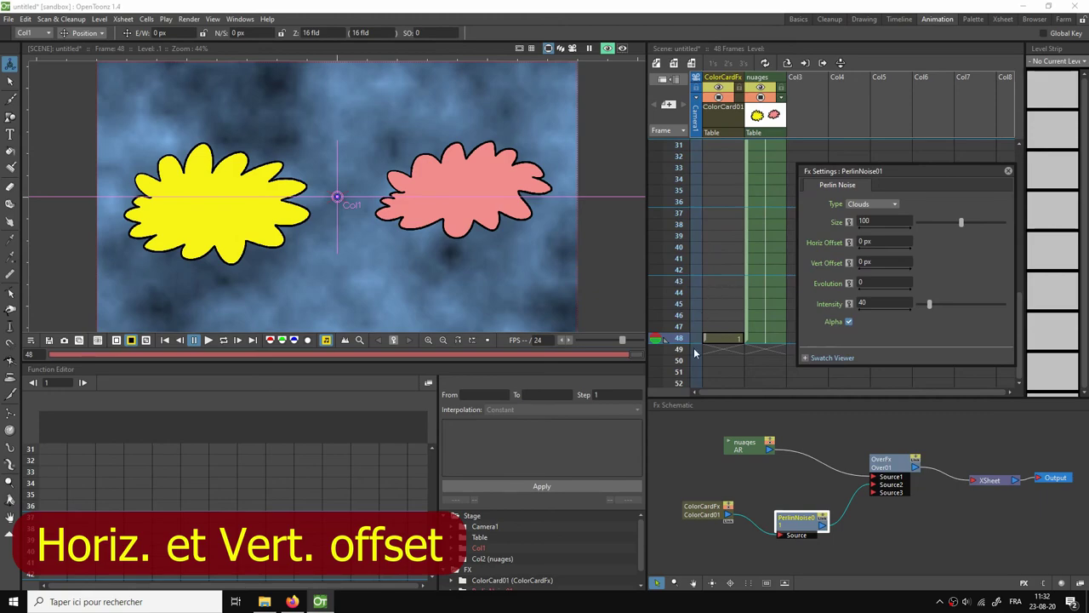
{"action": "left_click_drag", "start_coordinate": [704, 338], "coordinate": [705, 151]}
{"action": "scroll", "coordinate": [730, 319], "scroll_direction": "down", "scroll_amount": 8}
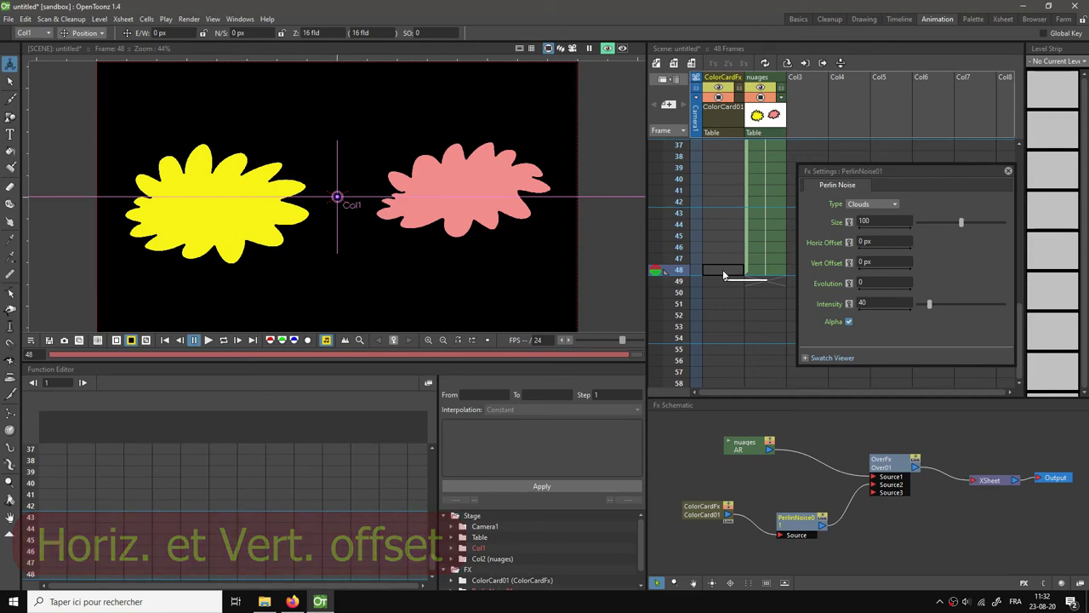
{"action": "right_click", "coordinate": [723, 273]}
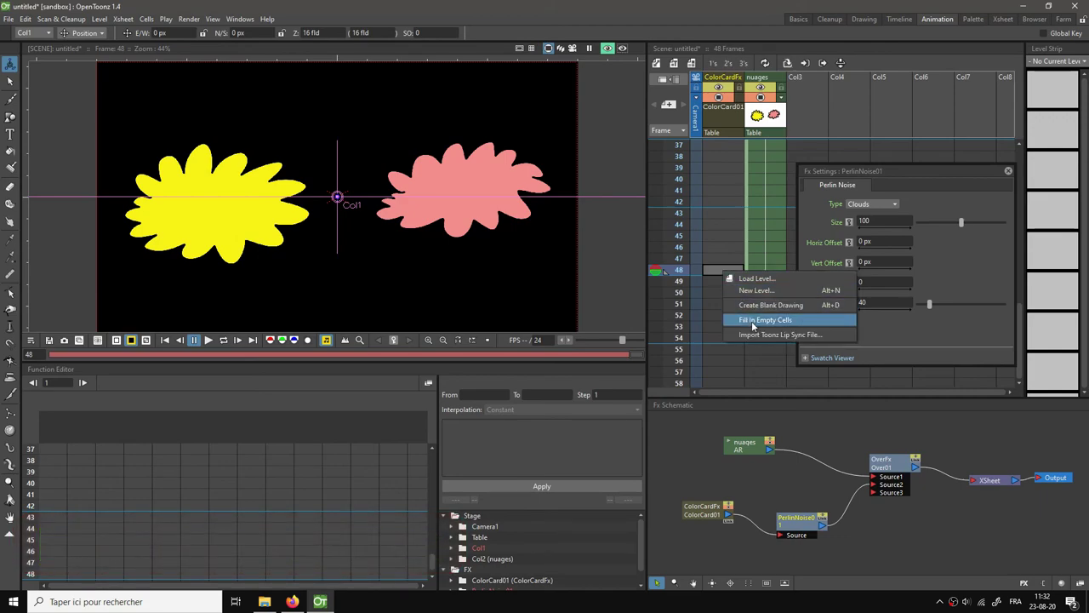
{"action": "left_click", "coordinate": [767, 321]}
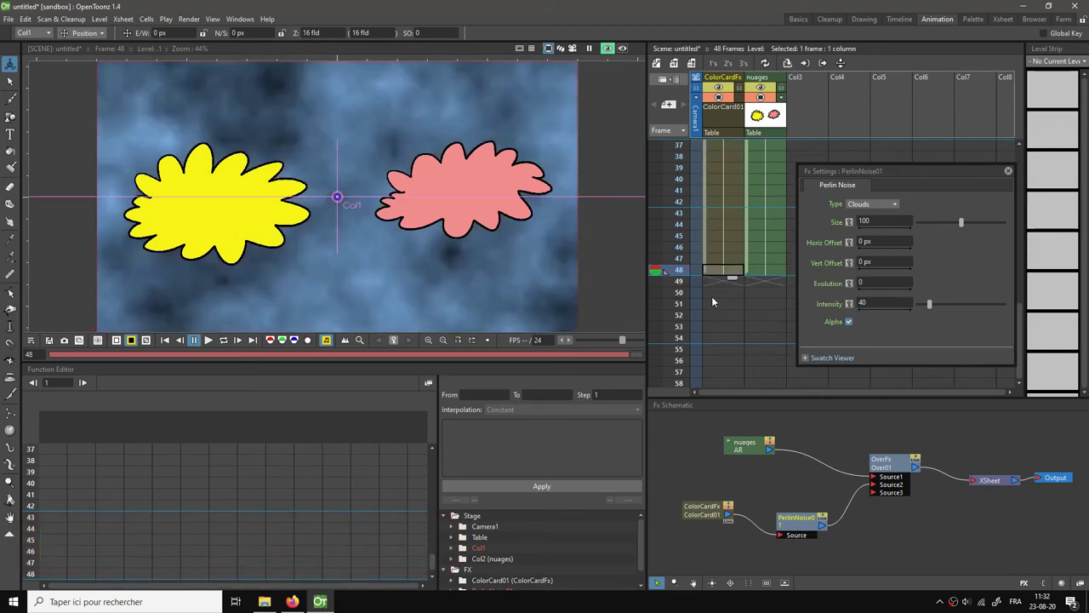
- Go to frame 1 and display the PerlinNoise01 animation channels in the Function Editor
{"action": "scroll", "coordinate": [713, 297], "scroll_direction": "up", "scroll_amount": 7}
{"action": "scroll", "coordinate": [711, 296], "scroll_direction": "up", "scroll_amount": 2}
{"action": "left_click", "coordinate": [723, 149]}
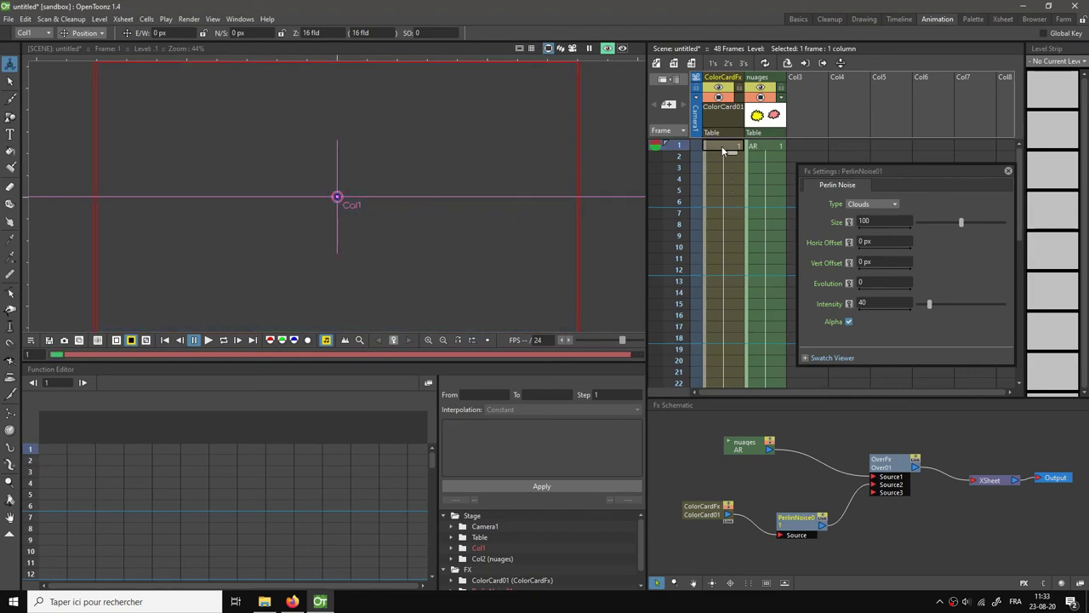
{"action": "left_click", "coordinate": [763, 147]}
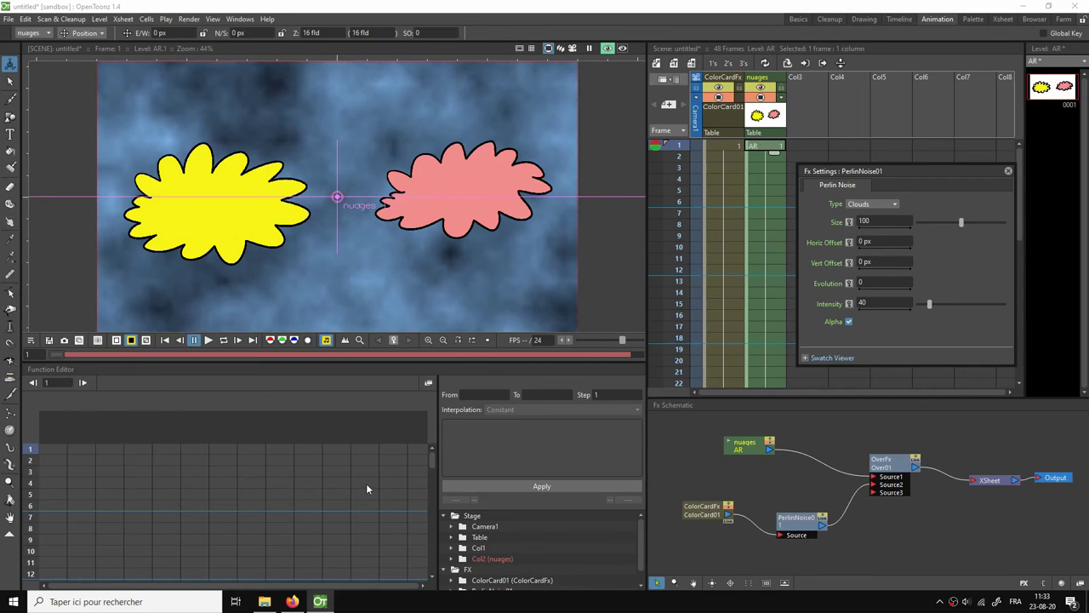
{"action": "scroll", "coordinate": [546, 569], "scroll_direction": "down", "scroll_amount": 1}
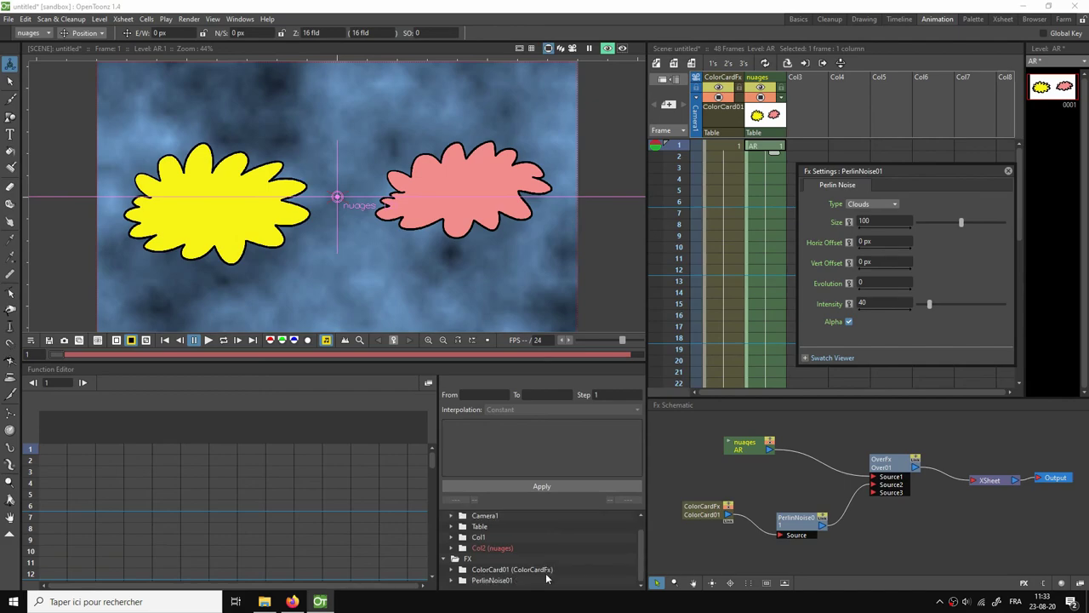
{"action": "left_click", "coordinate": [500, 581]}
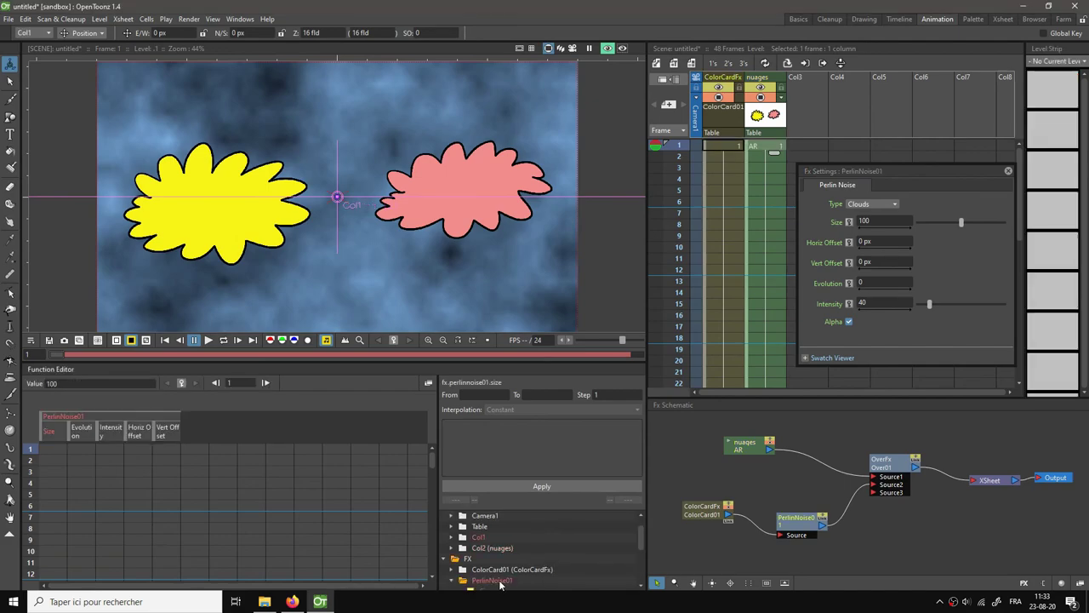
- Animate the Perlin Noise's Horiz Offset with keys of 0 px at frame 1 and 600 px at frame 48
{"action": "left_click", "coordinate": [140, 452]}
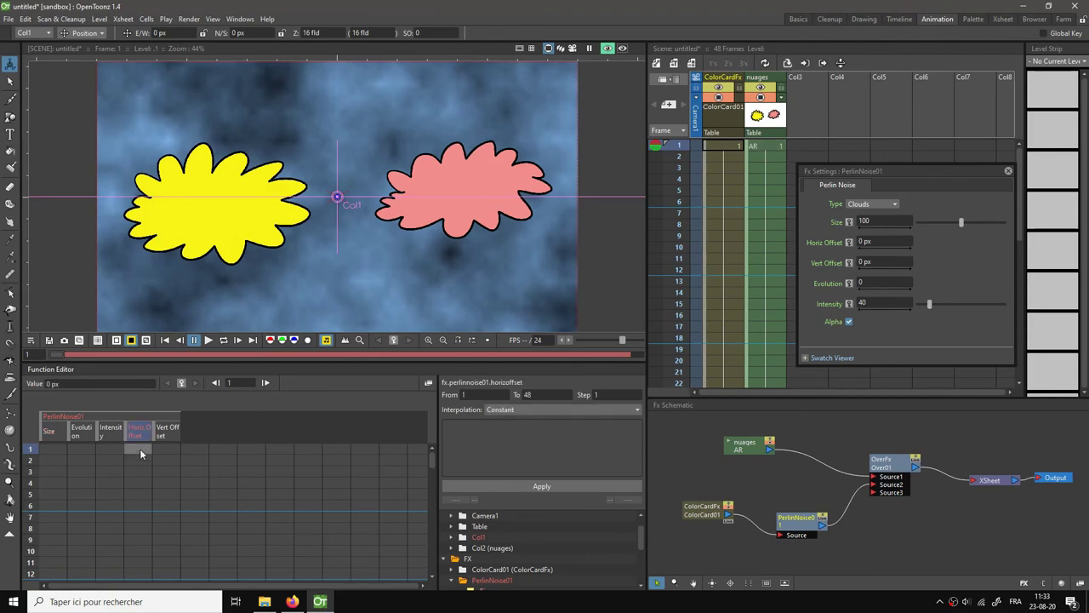
{"action": "right_click", "coordinate": [139, 448]}
{"action": "left_click", "coordinate": [160, 458]}
{"action": "scroll", "coordinate": [141, 515], "scroll_direction": "down", "scroll_amount": 10}
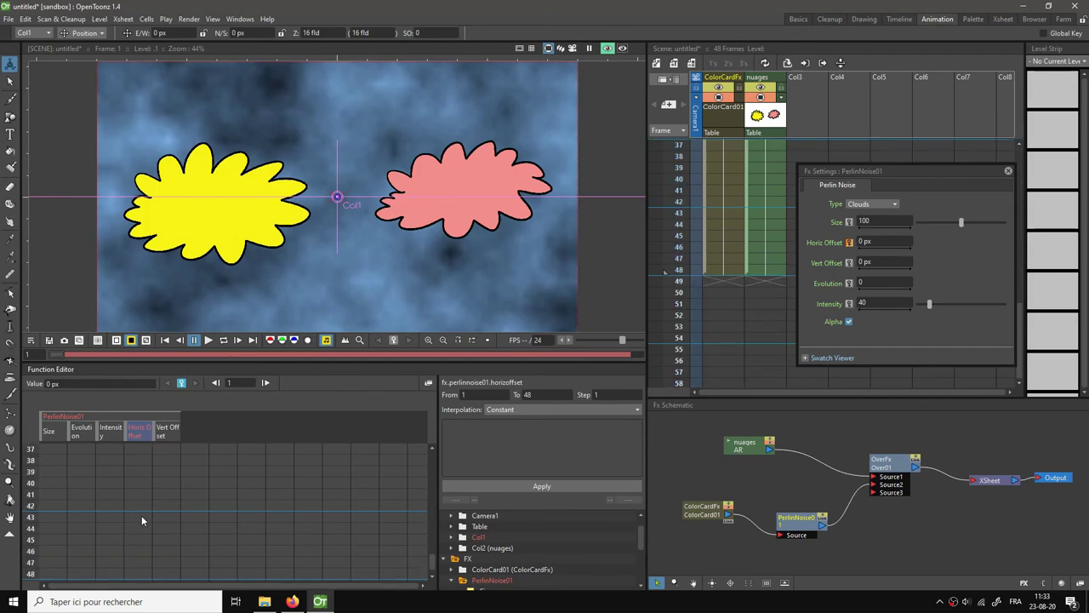
{"action": "scroll", "coordinate": [141, 520], "scroll_direction": "down", "scroll_amount": 2}
{"action": "left_click", "coordinate": [144, 505]}
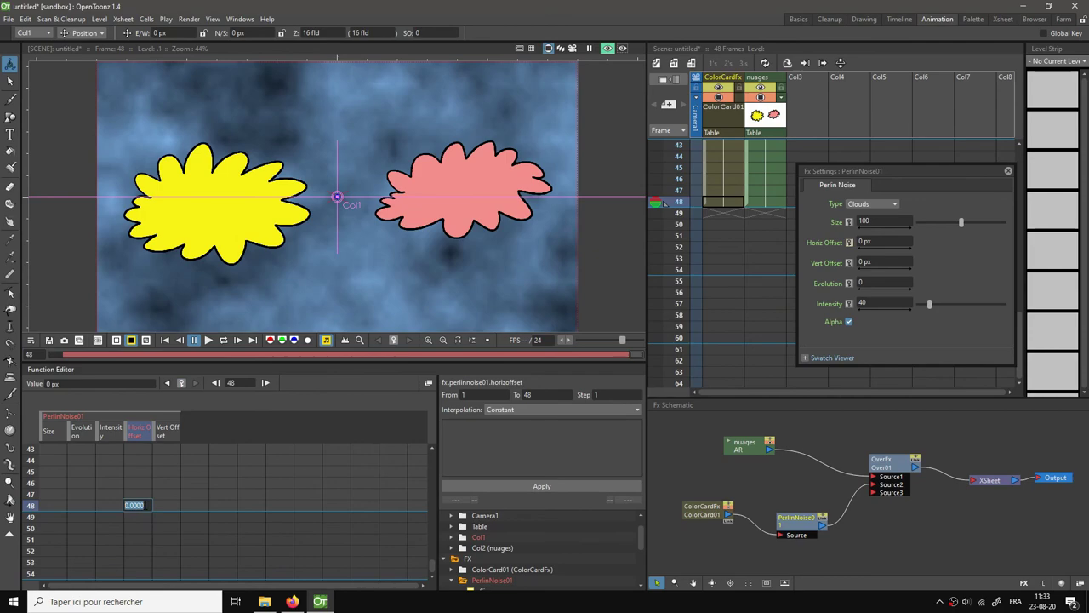
{"action": "type", "text": "600"}
{"action": "key", "text": "Return"}
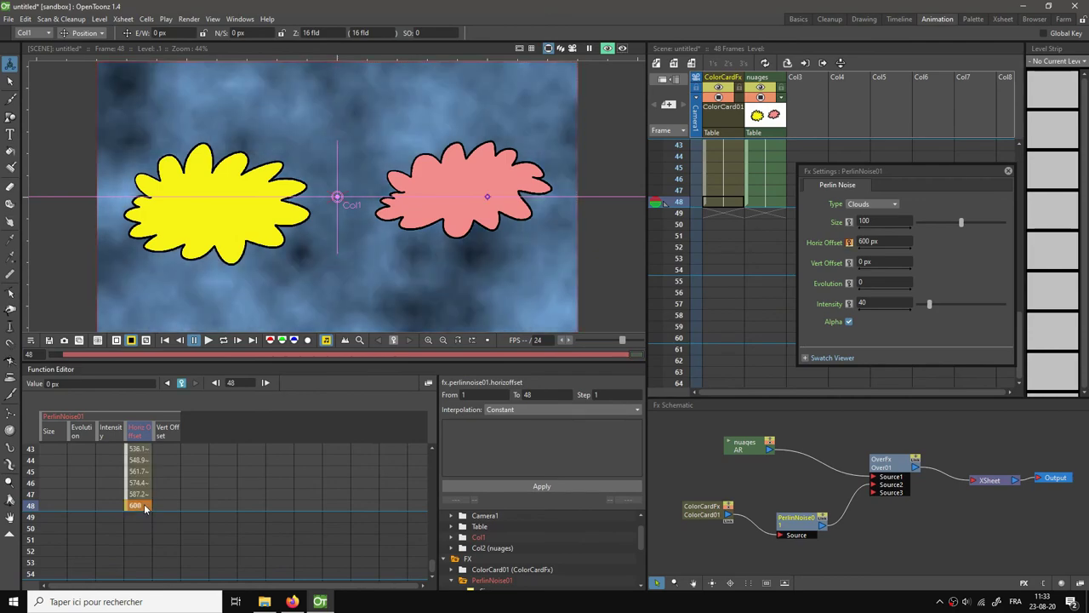
- Loop the animation from the first frame and watch it enlarged in full screen
{"action": "left_click", "coordinate": [166, 340]}
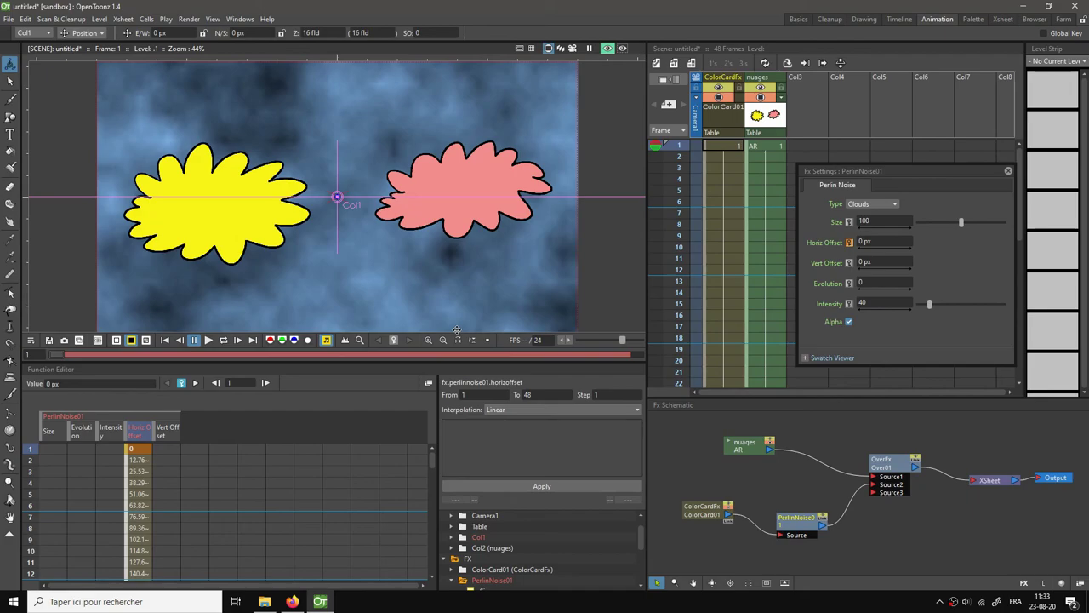
{"action": "left_click", "coordinate": [224, 339]}
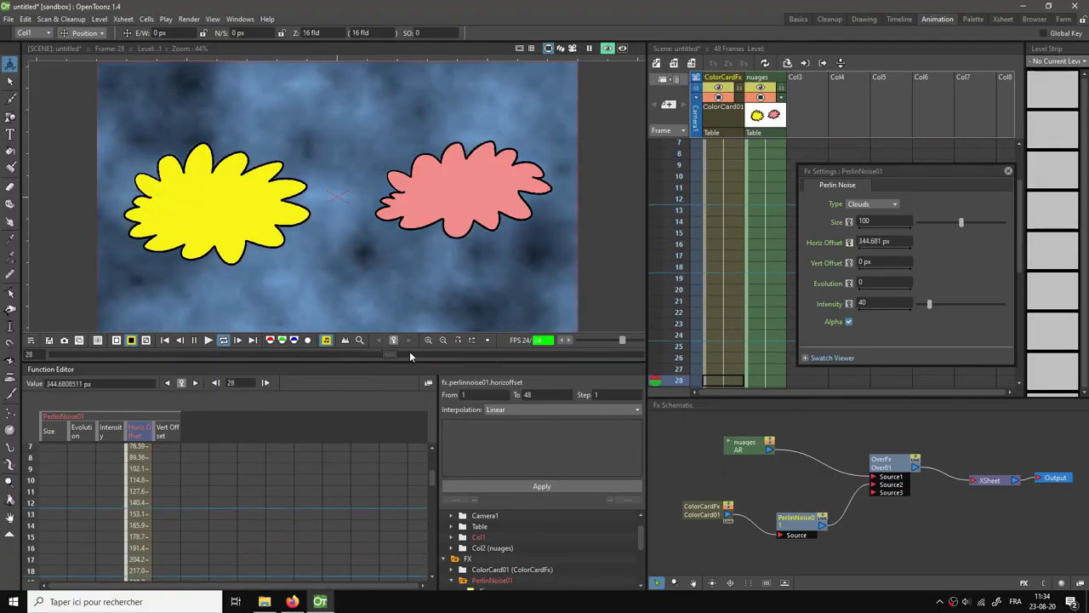
{"action": "right_click", "coordinate": [379, 114]}
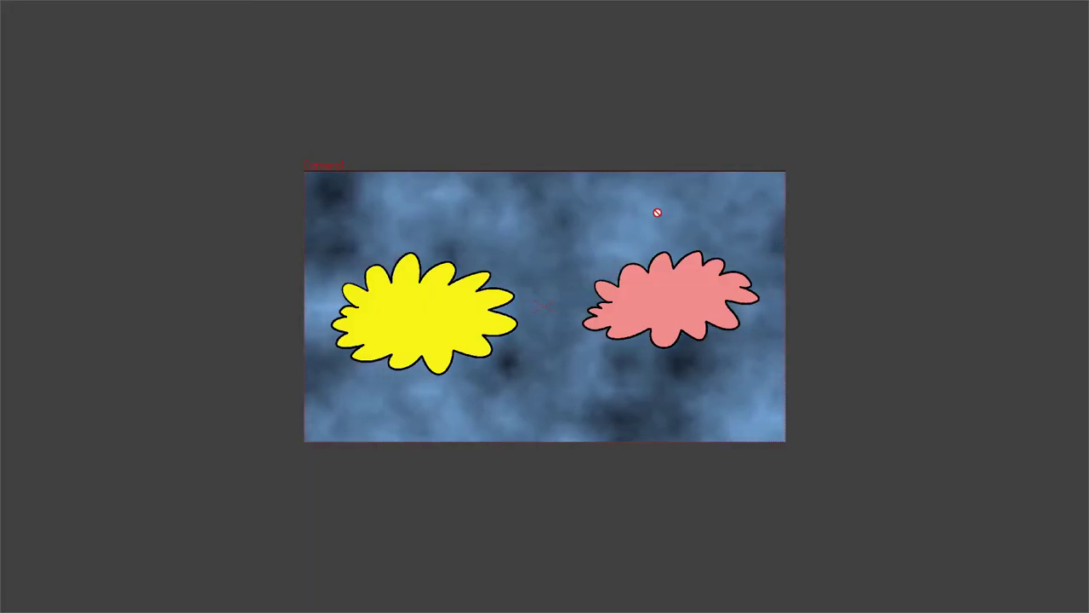
{"action": "right_click", "coordinate": [656, 210]}
{"action": "left_click", "coordinate": [662, 219]}
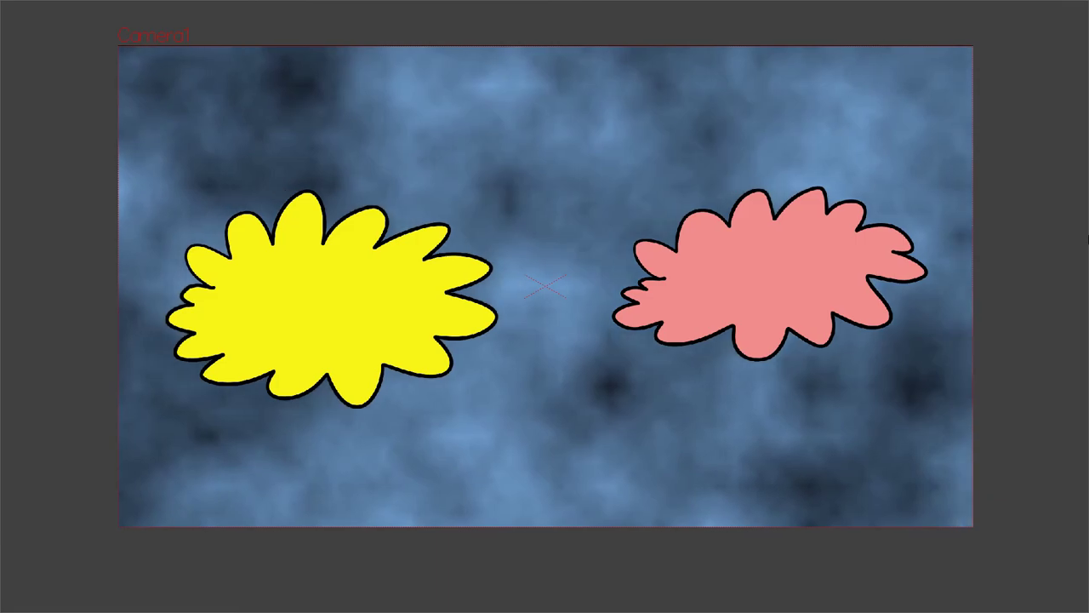
{"action": "key", "text": "Escape"}
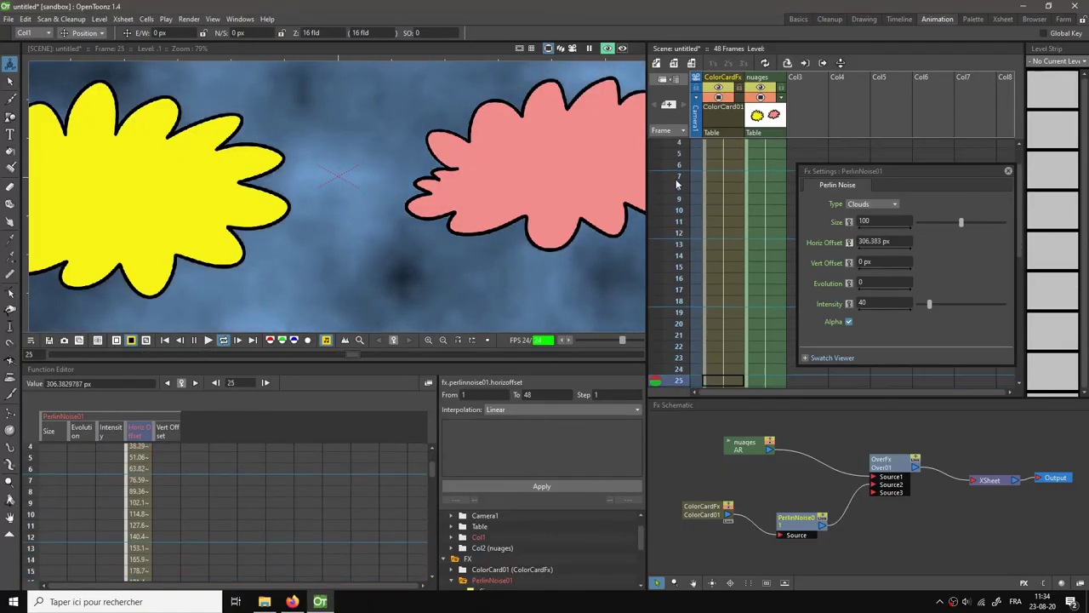
- Restore the viewer's zoom, switch its preview to a white background and loop the animation again
{"action": "right_click", "coordinate": [369, 222]}
{"action": "left_click", "coordinate": [395, 235]}
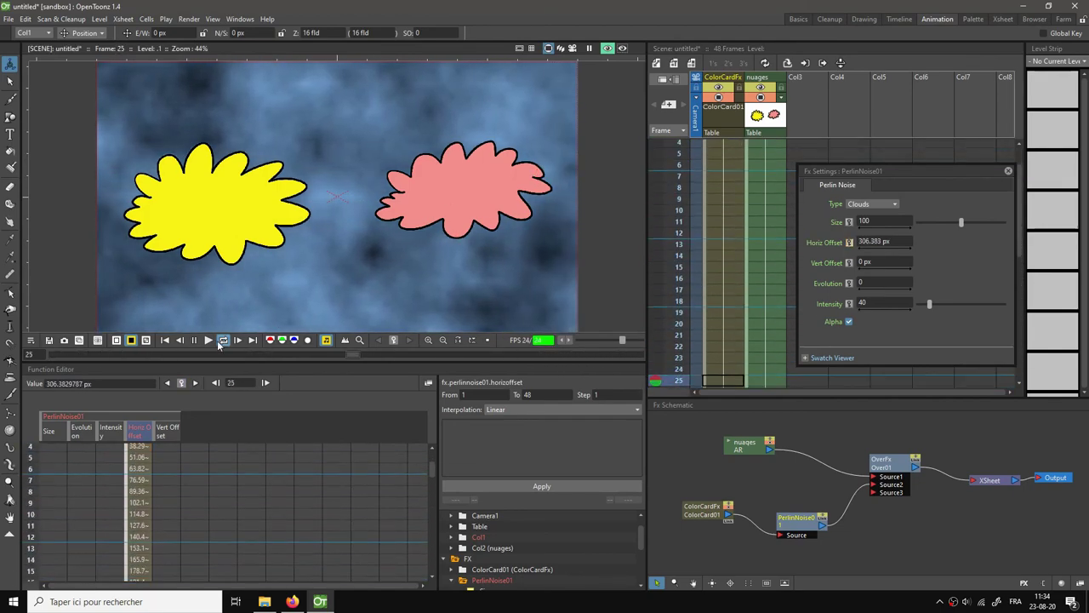
{"action": "left_click", "coordinate": [117, 339]}
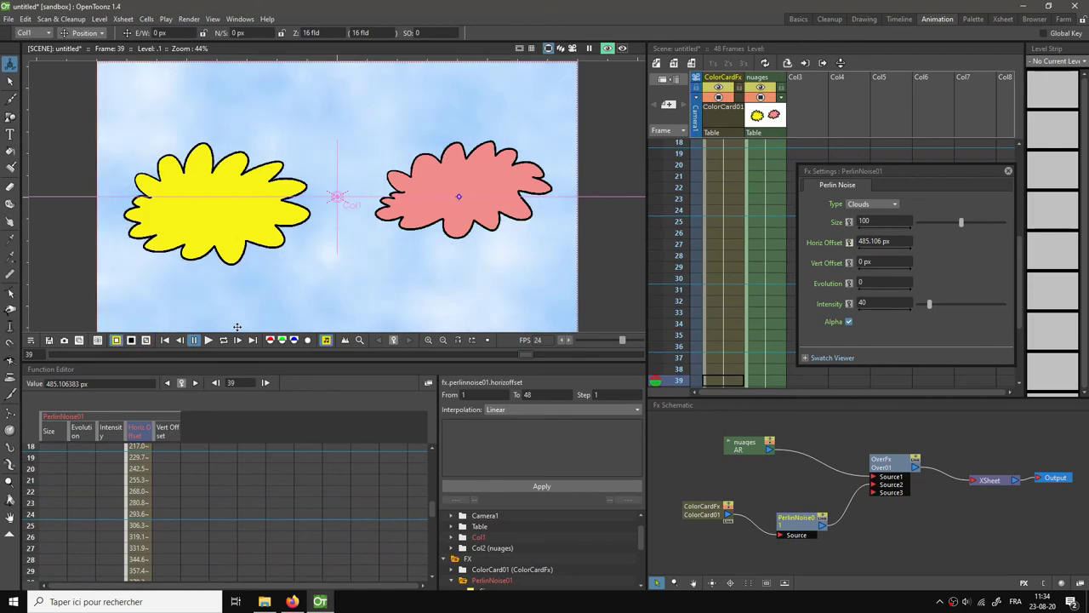
{"action": "left_click", "coordinate": [223, 340]}
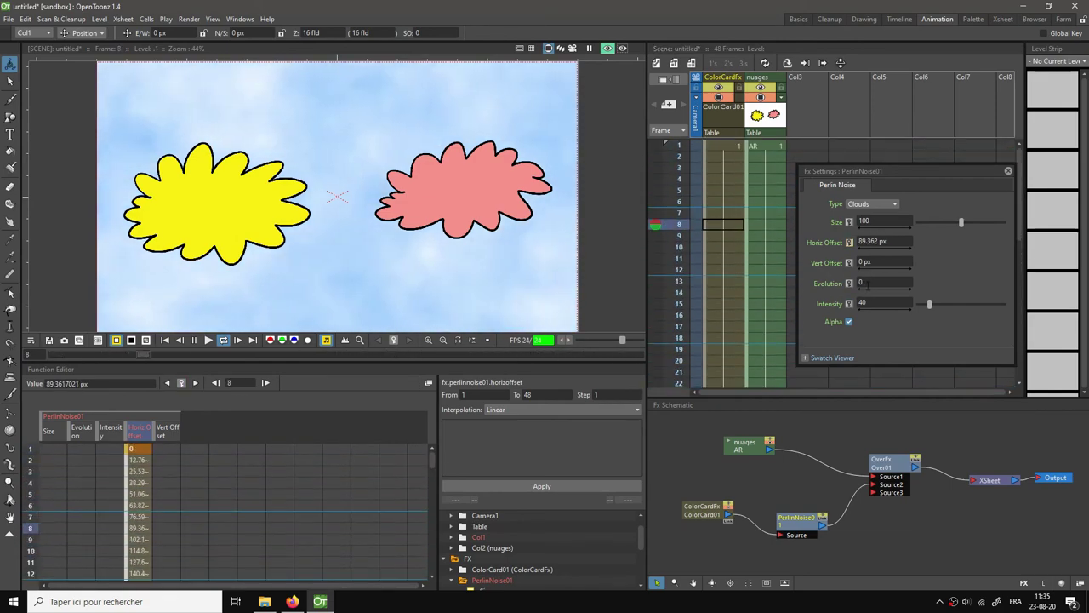
- Stop playback and delete the Horiz Offset keys at frames 1 and 48
{"action": "left_click", "coordinate": [195, 339]}
{"action": "left_click", "coordinate": [164, 340]}
{"action": "left_click", "coordinate": [129, 448]}
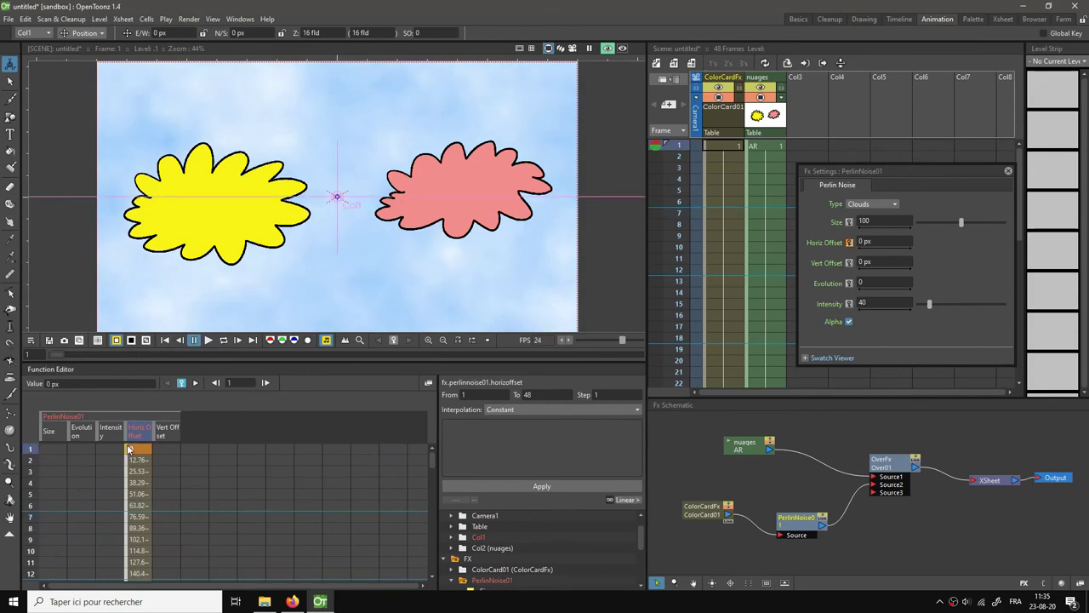
{"action": "scroll", "coordinate": [139, 466], "scroll_direction": "down", "scroll_amount": 10}
{"action": "left_click", "coordinate": [142, 478]}
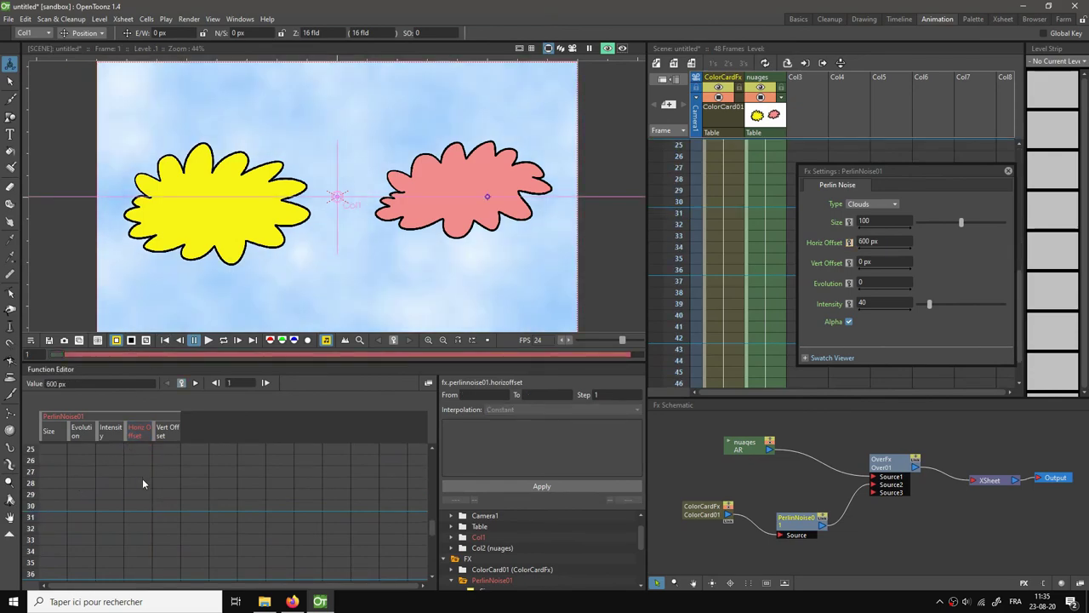
{"action": "scroll", "coordinate": [134, 481], "scroll_direction": "up", "scroll_amount": 2}
{"action": "left_click", "coordinate": [132, 506]}
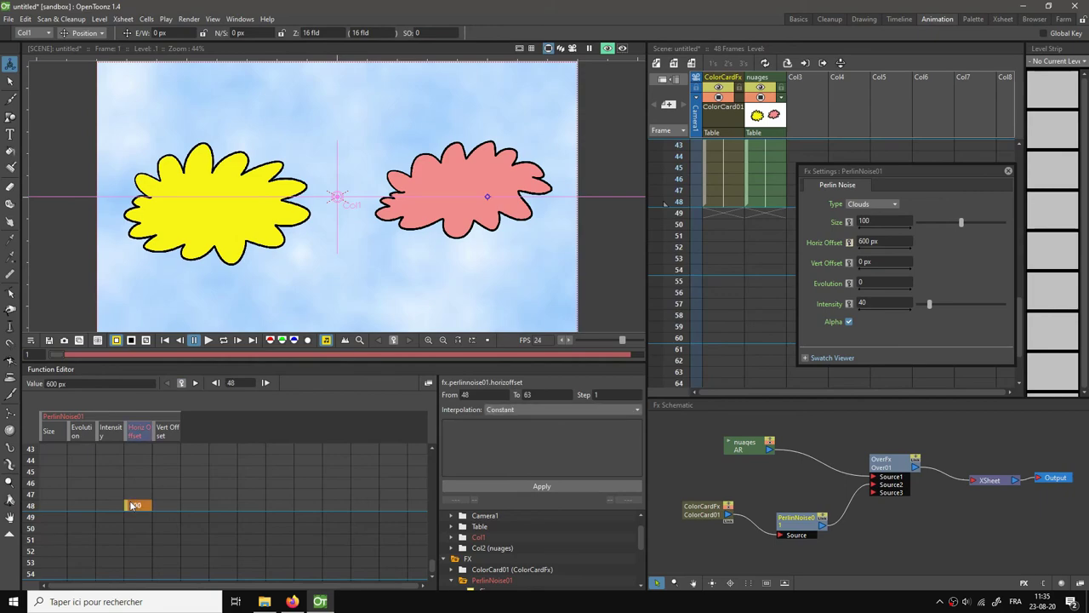
{"action": "key", "text": "alt+comma"}
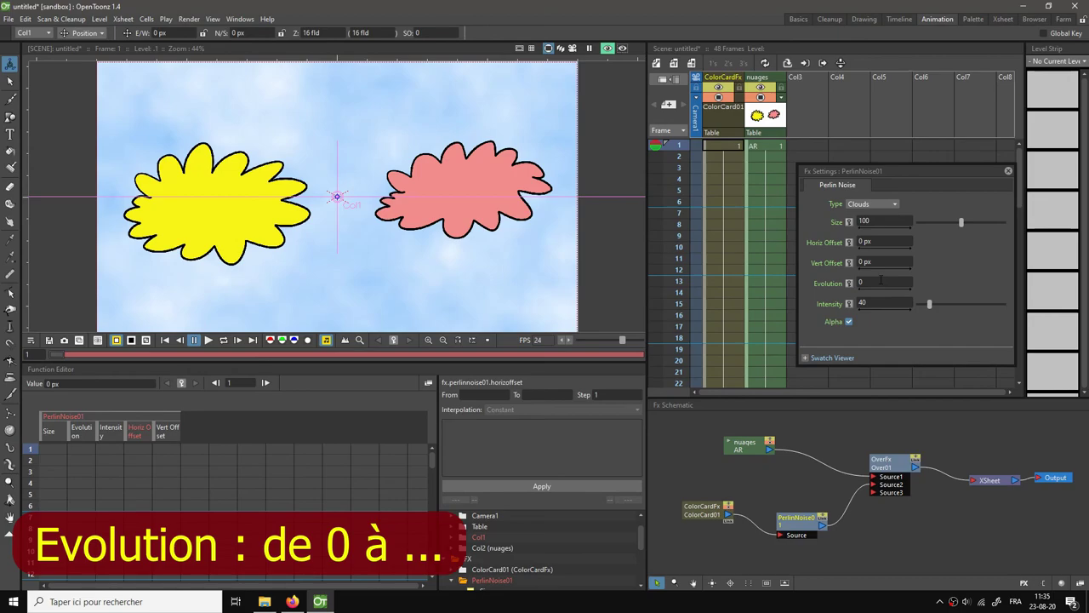
- Set the Perlin Noise type to Marble/Wood and its Evolution to 1
{"action": "left_click", "coordinate": [875, 204]}
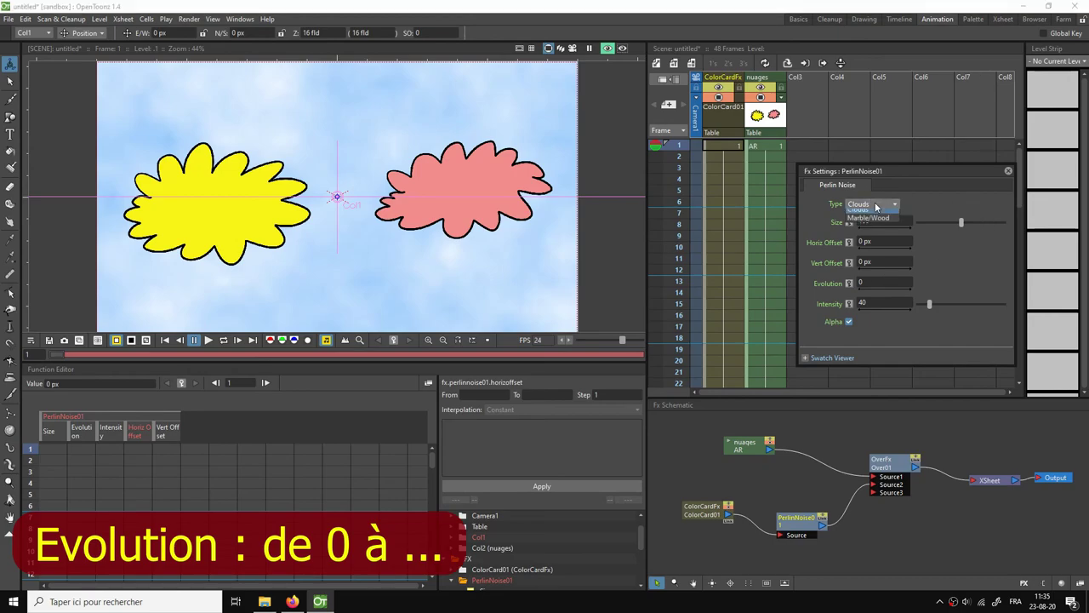
{"action": "left_click", "coordinate": [874, 222]}
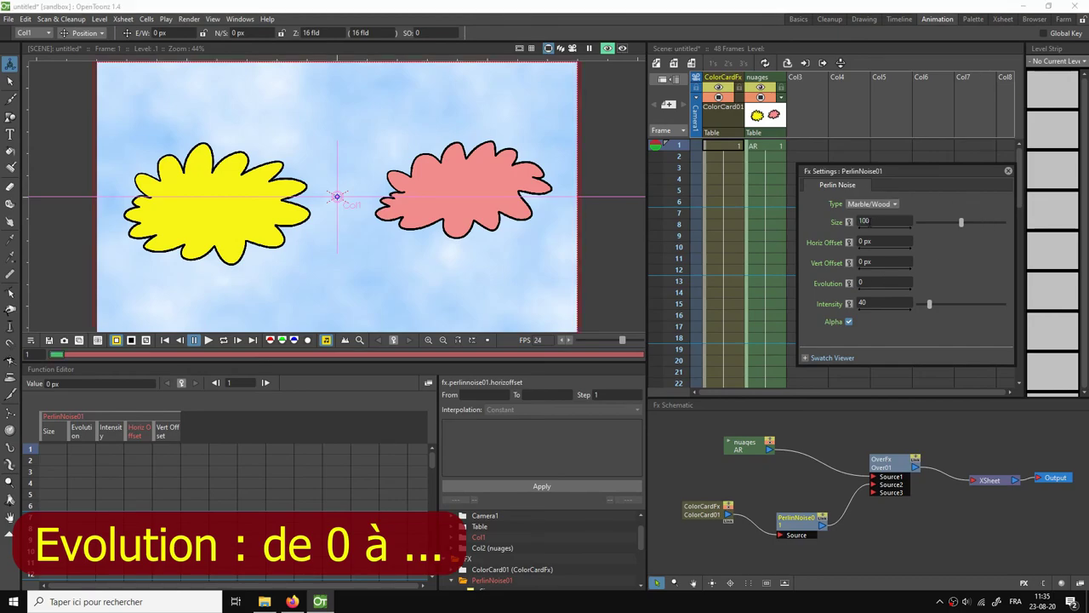
{"action": "left_click", "coordinate": [883, 283]}
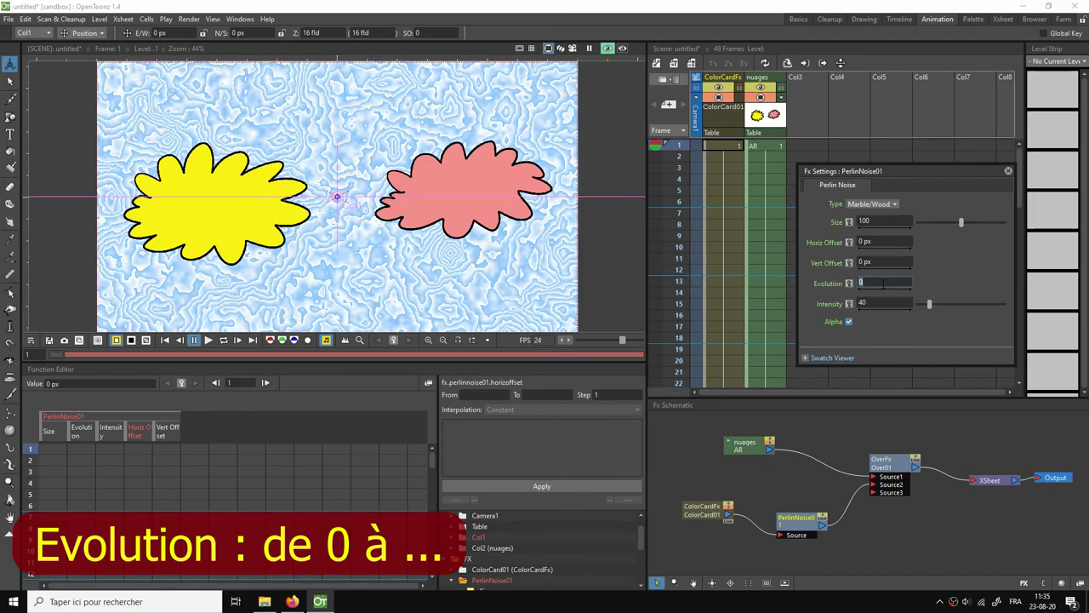
{"action": "key", "text": "Return"}
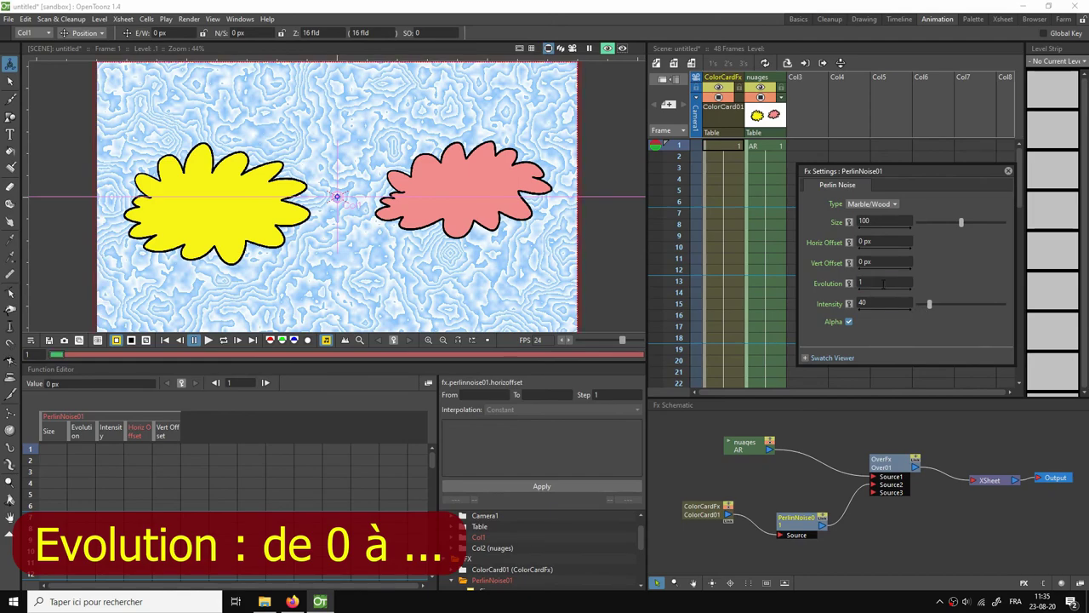
- Try Evolution values of 6000, 1000 and 500 for the Marble/Wood noise
{"action": "left_click", "coordinate": [873, 282]}
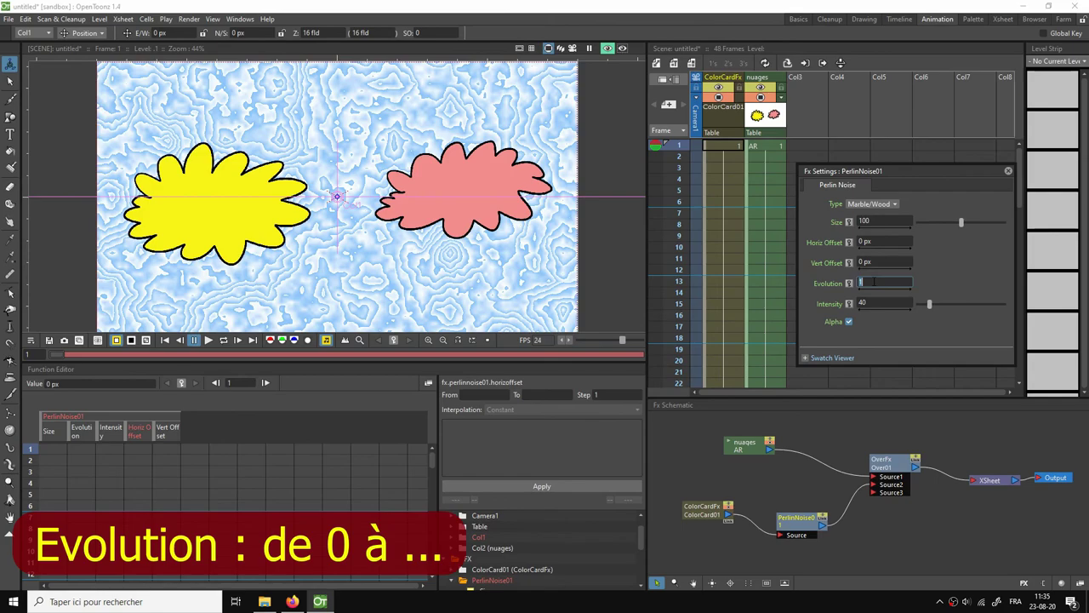
{"action": "type", "text": "6000"}
{"action": "key", "text": "Return"}
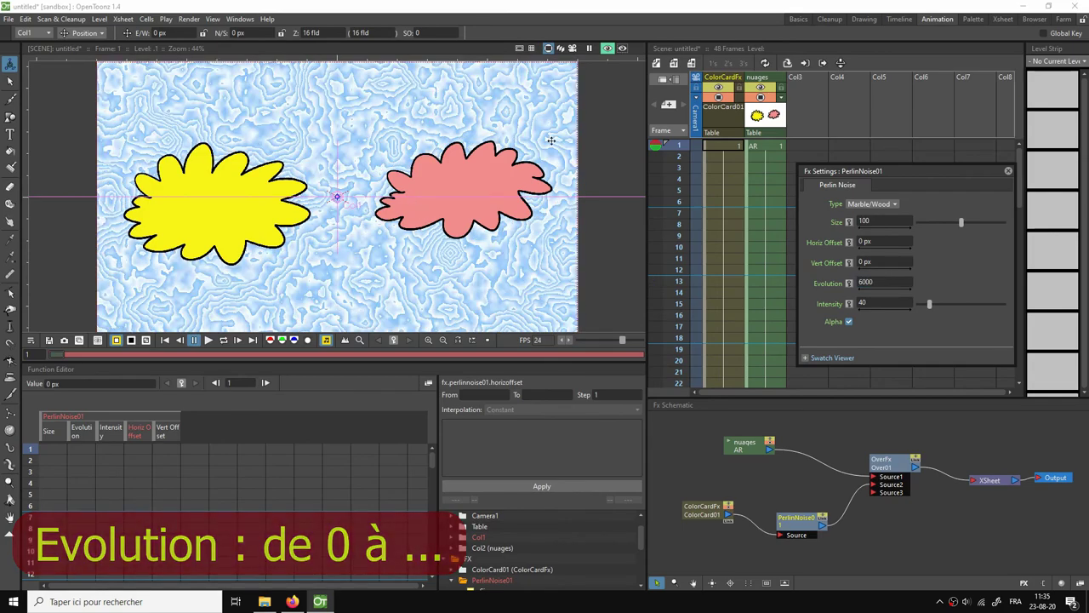
{"action": "left_click", "coordinate": [891, 281]}
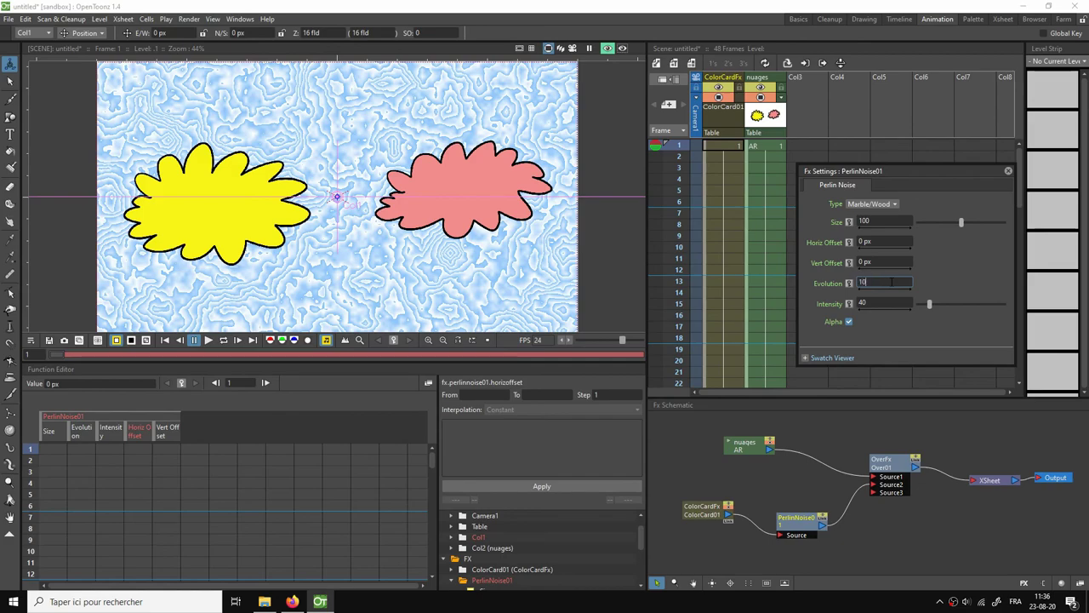
{"action": "key", "text": "Return"}
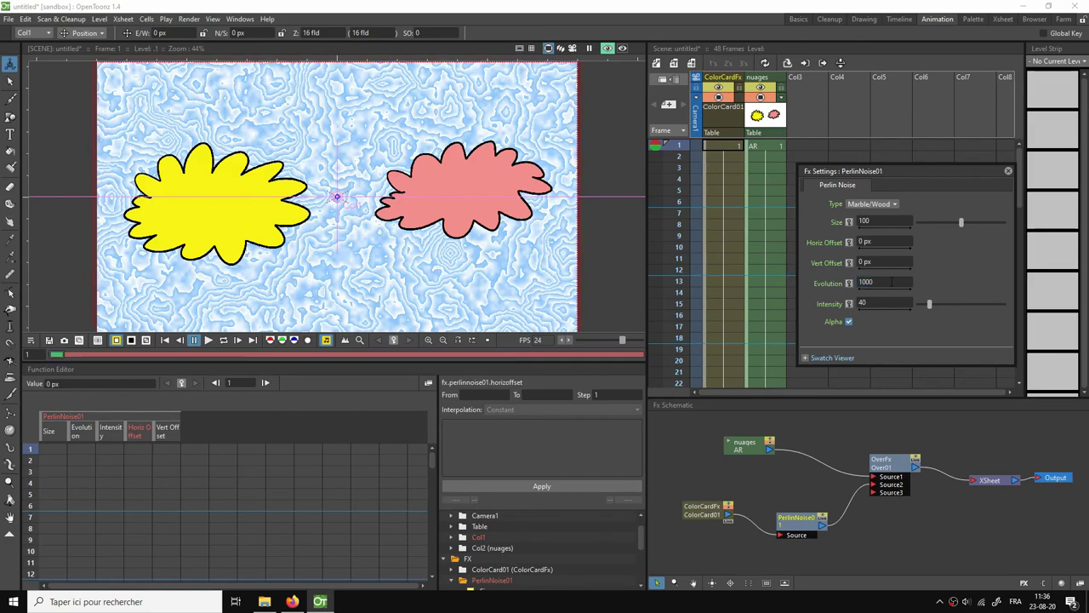
{"action": "left_click", "coordinate": [888, 282]}
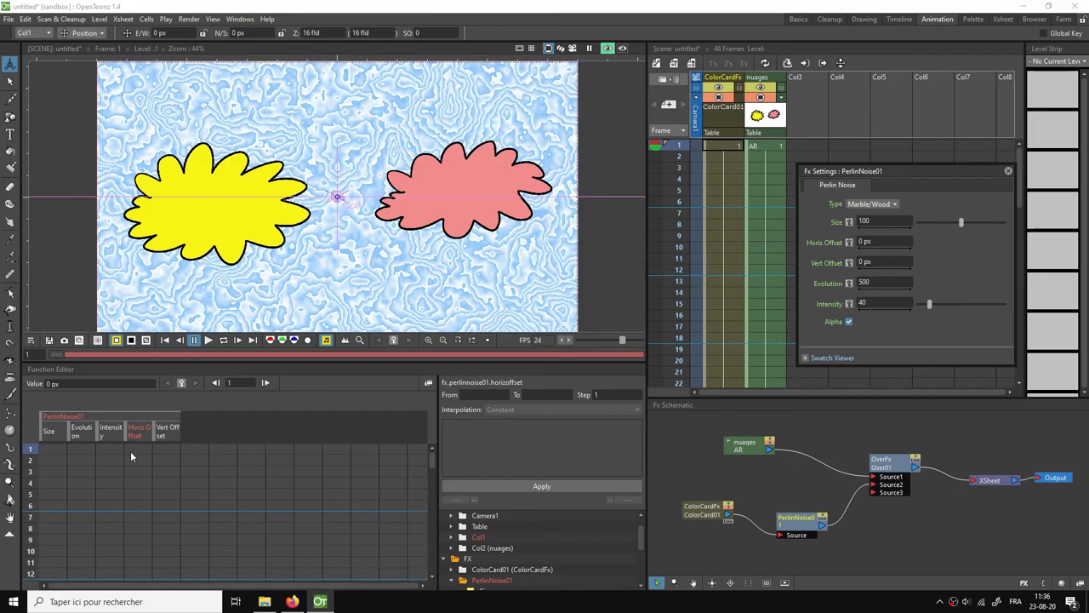
- Animate the Perlin Noise's Evolution from 1 at frame 1 to 500 at frame 48, and return to the first frame
{"action": "left_click", "coordinate": [89, 450]}
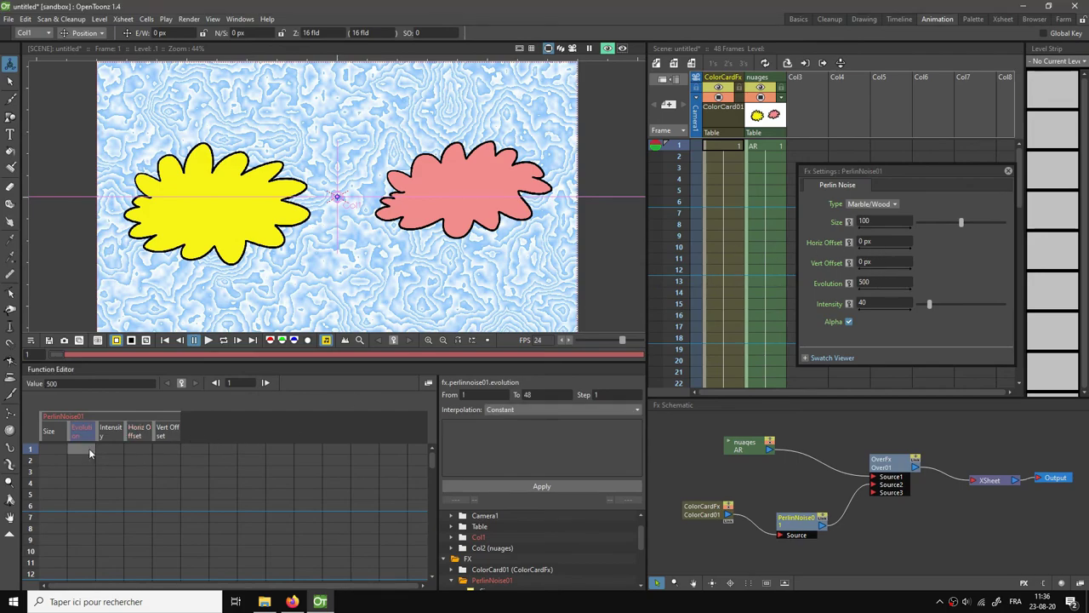
{"action": "key", "text": "Return"}
{"action": "scroll", "coordinate": [87, 523], "scroll_direction": "down", "scroll_amount": 5}
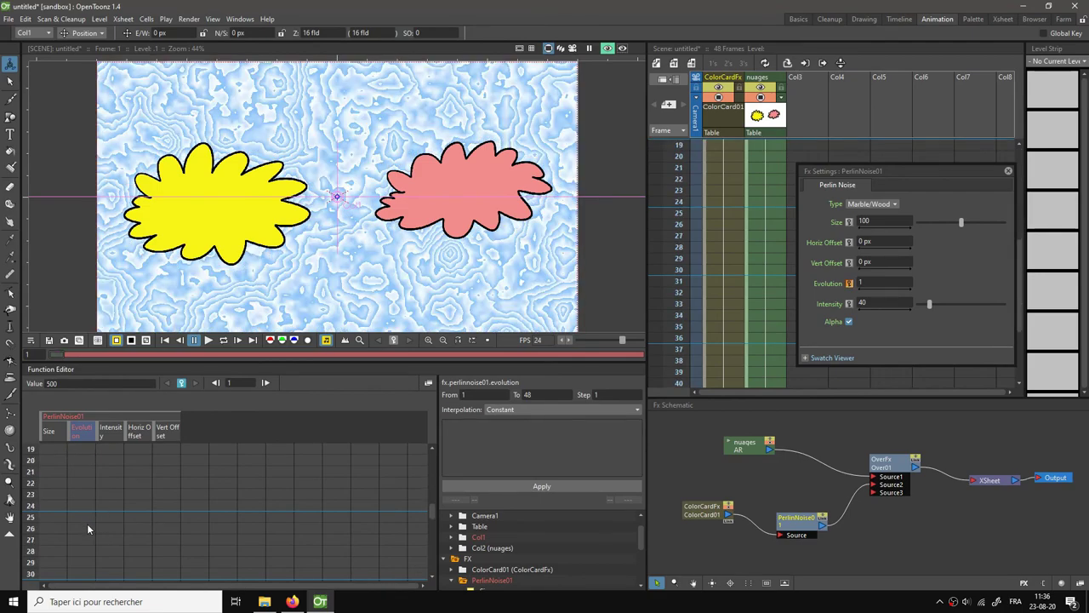
{"action": "scroll", "coordinate": [87, 523], "scroll_direction": "down", "scroll_amount": 7}
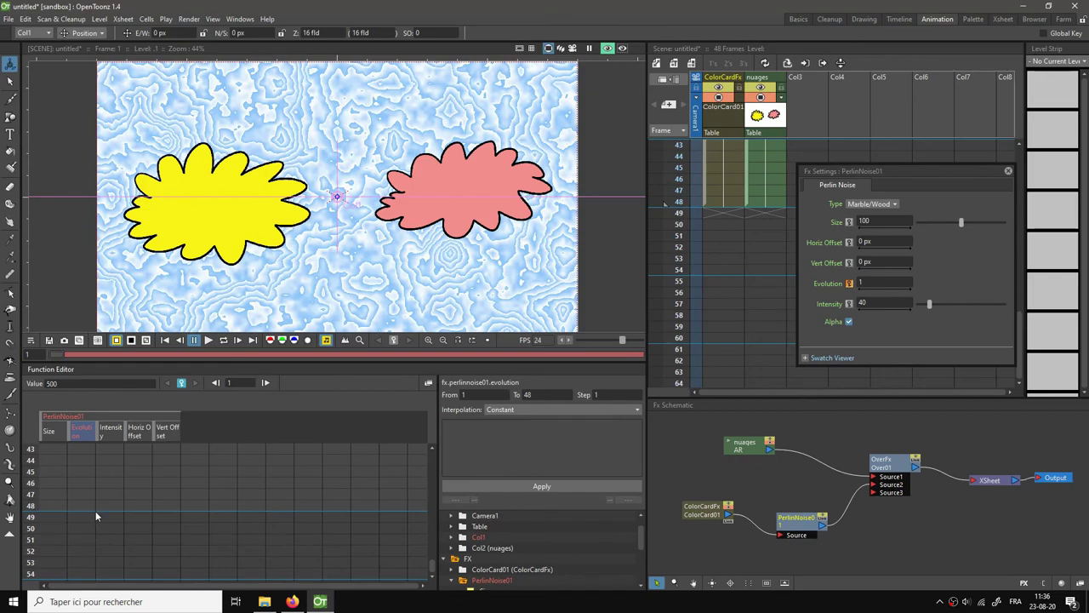
{"action": "double_click", "coordinate": [81, 506]}
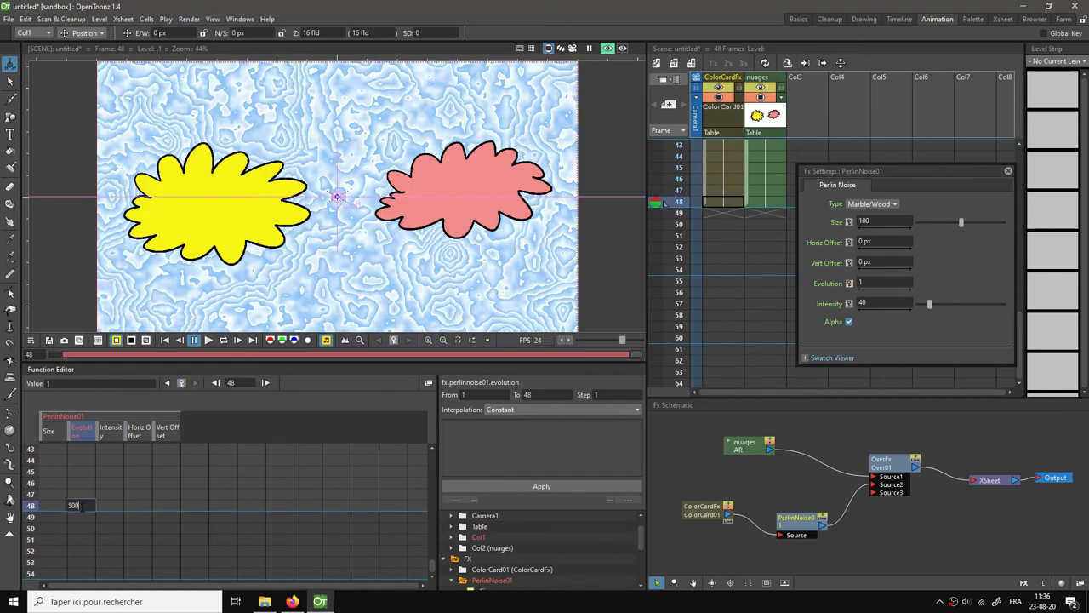
{"action": "key", "text": "Return"}
{"action": "scroll", "coordinate": [377, 491], "scroll_direction": "up", "scroll_amount": 12}
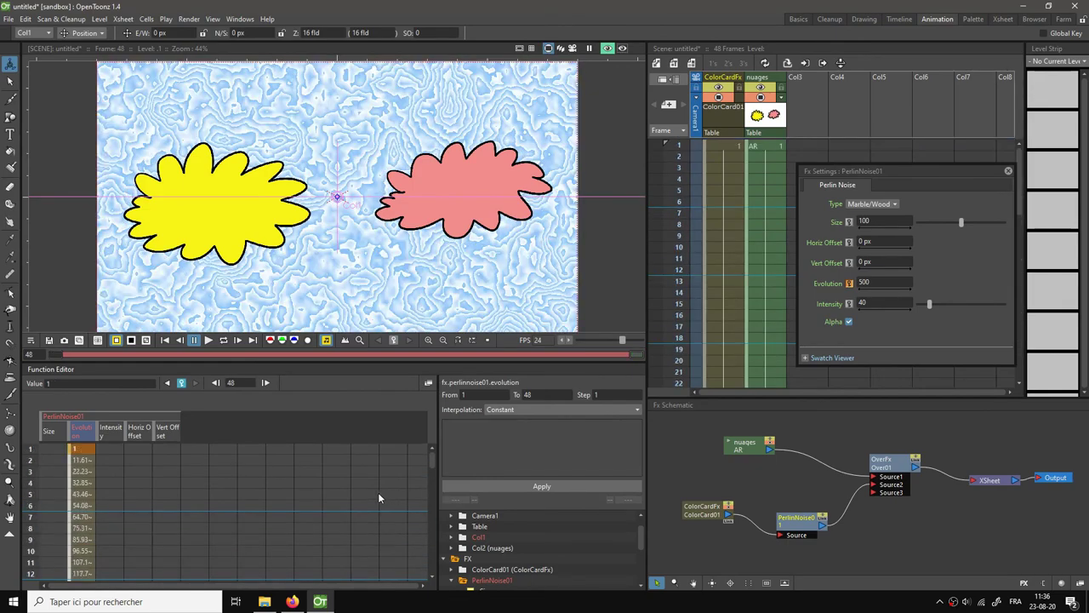
{"action": "left_click", "coordinate": [166, 341]}
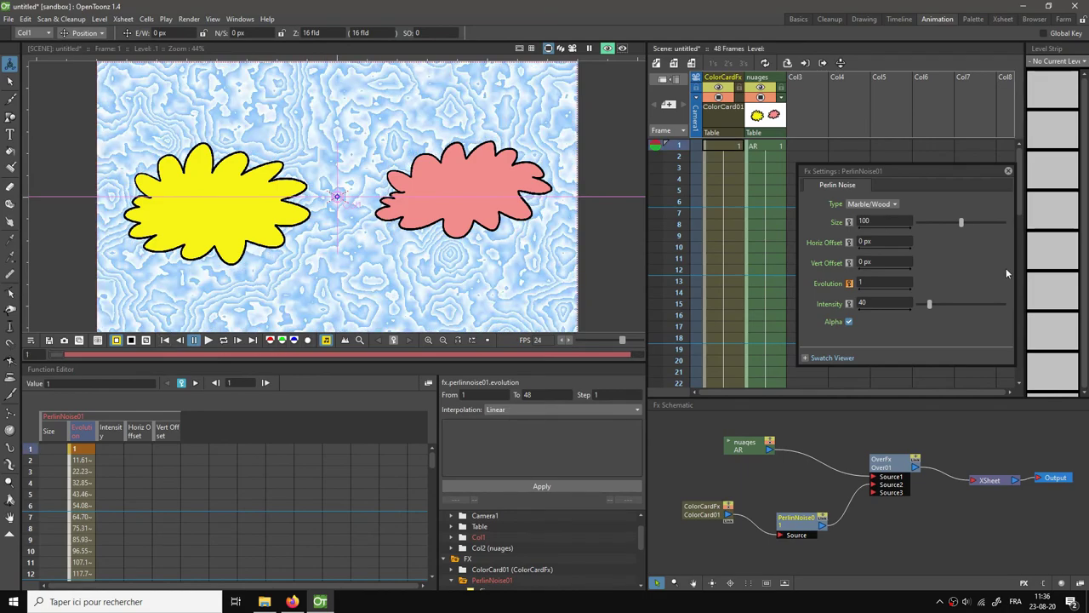
- Switch the Perlin Noise type to Clouds, preview the animation in a loop, and return to the first frame
{"action": "left_click", "coordinate": [875, 205]}
{"action": "left_click", "coordinate": [868, 215]}
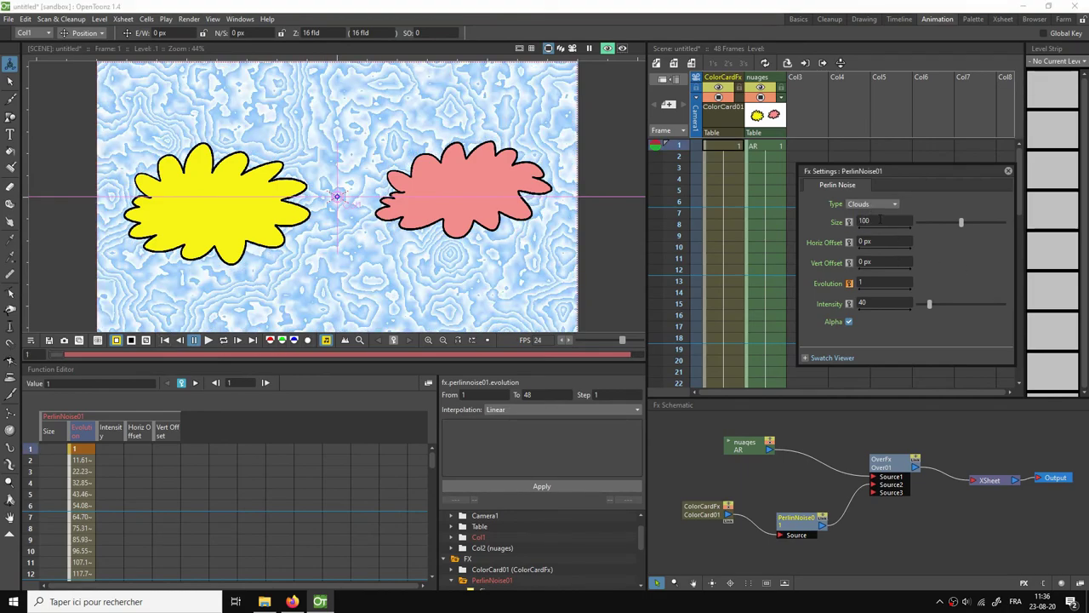
{"action": "left_click", "coordinate": [224, 340]}
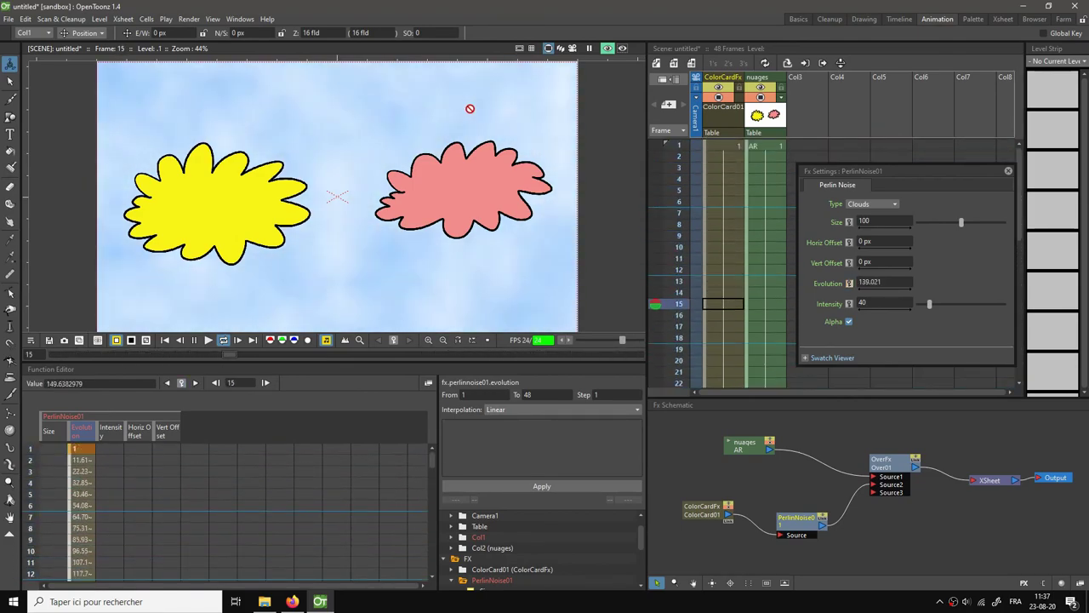
{"action": "left_click", "coordinate": [195, 340]}
{"action": "left_click", "coordinate": [164, 339]}
- Delete the Perlin Noise's Evolution key at frame 48
{"action": "scroll", "coordinate": [73, 495], "scroll_direction": "down", "scroll_amount": 6}
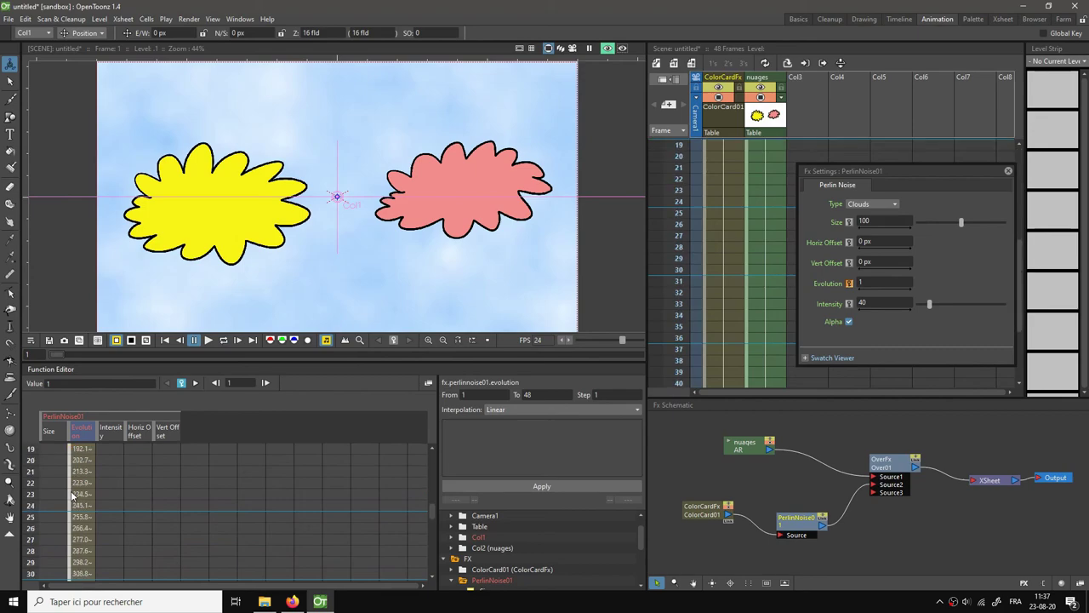
{"action": "scroll", "coordinate": [72, 495], "scroll_direction": "down", "scroll_amount": 6}
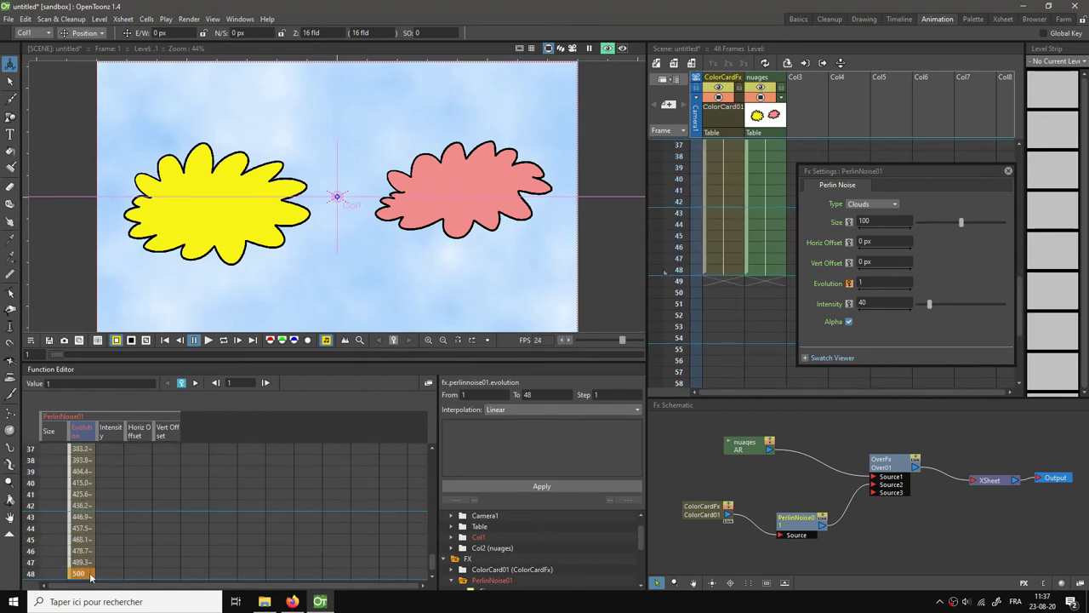
{"action": "left_click", "coordinate": [85, 576]}
{"action": "key", "text": "Delete"}
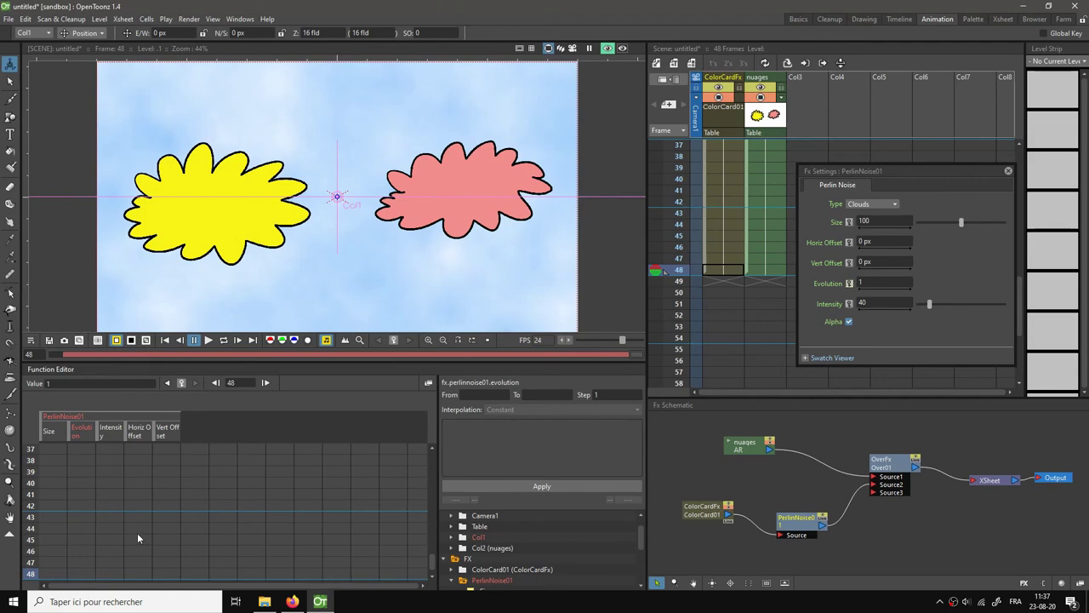
- Animate the Clouds noise's Evolution from 0 at frame 1 to 20 at frame 48
{"action": "scroll", "coordinate": [84, 460], "scroll_direction": "up", "scroll_amount": 12}
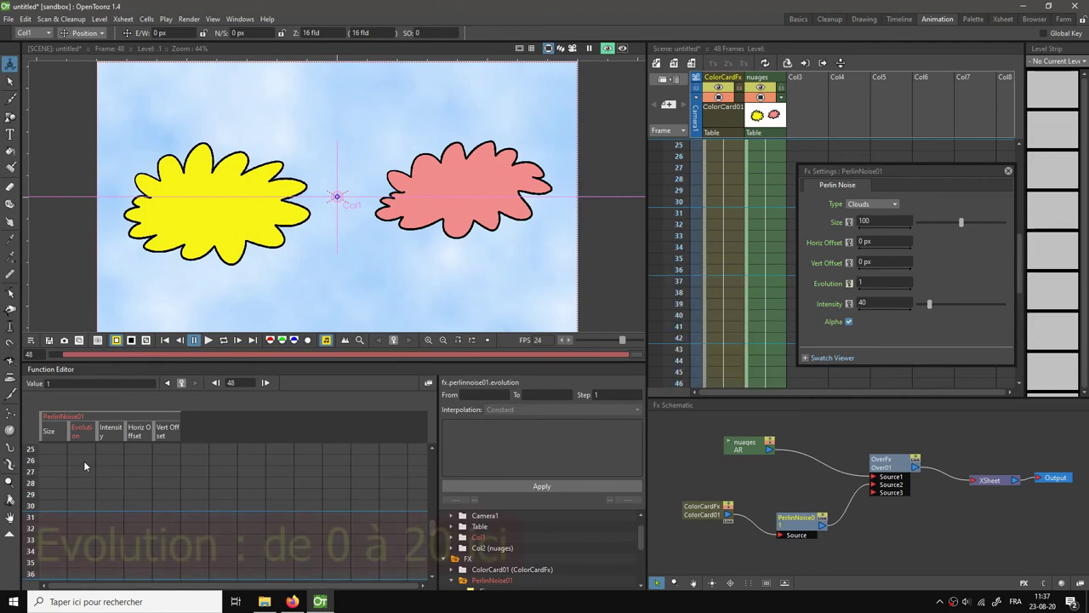
{"action": "left_click", "coordinate": [78, 449]}
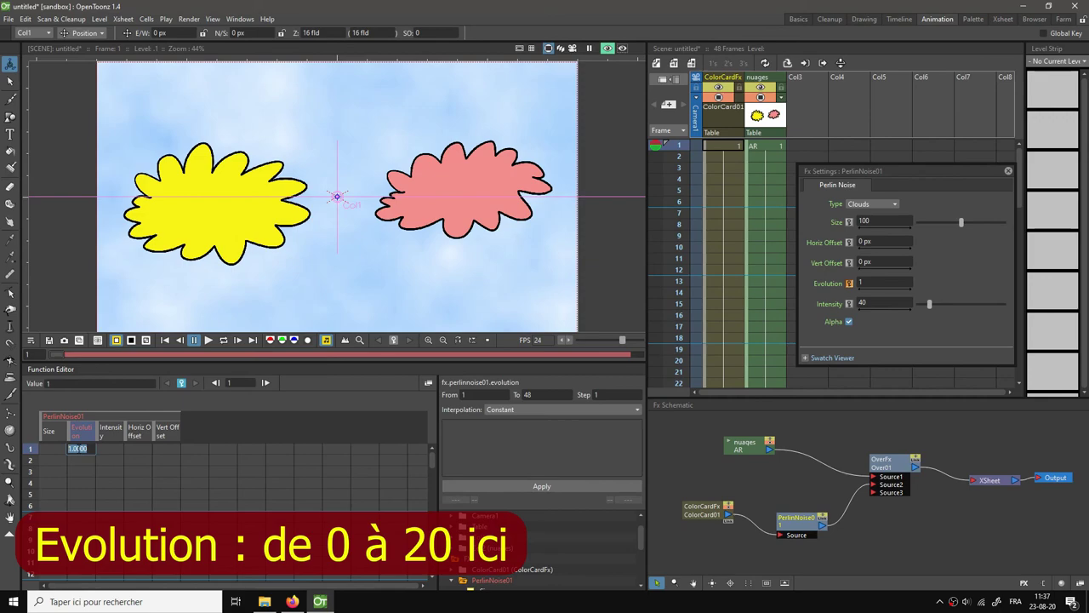
{"action": "type", "text": "0"}
{"action": "key", "text": "Return"}
{"action": "scroll", "coordinate": [69, 480], "scroll_direction": "down", "scroll_amount": 12}
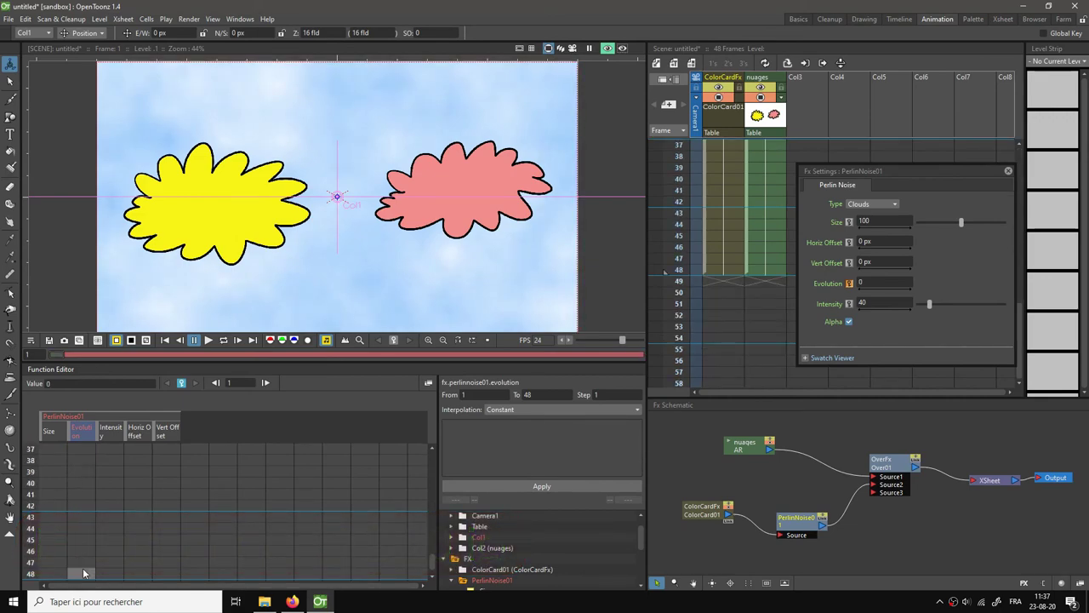
{"action": "double_click", "coordinate": [82, 572]}
{"action": "type", "text": "20"}
{"action": "key", "text": "Return"}
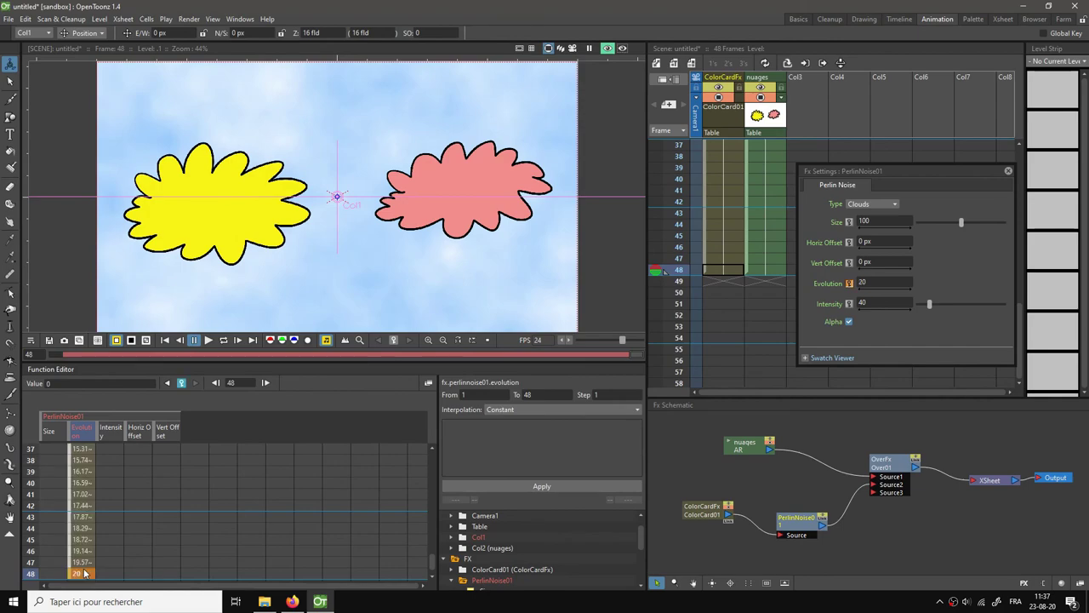
- Switch the viewer to a black background and start looped playback from the first frame
{"action": "left_click", "coordinate": [130, 340]}
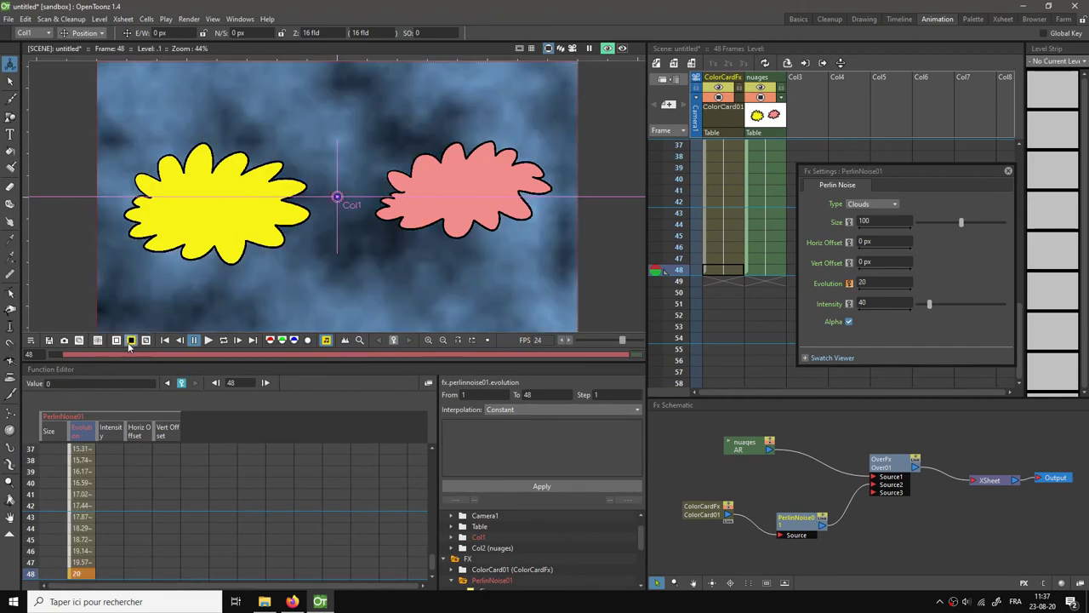
{"action": "left_click", "coordinate": [165, 339]}
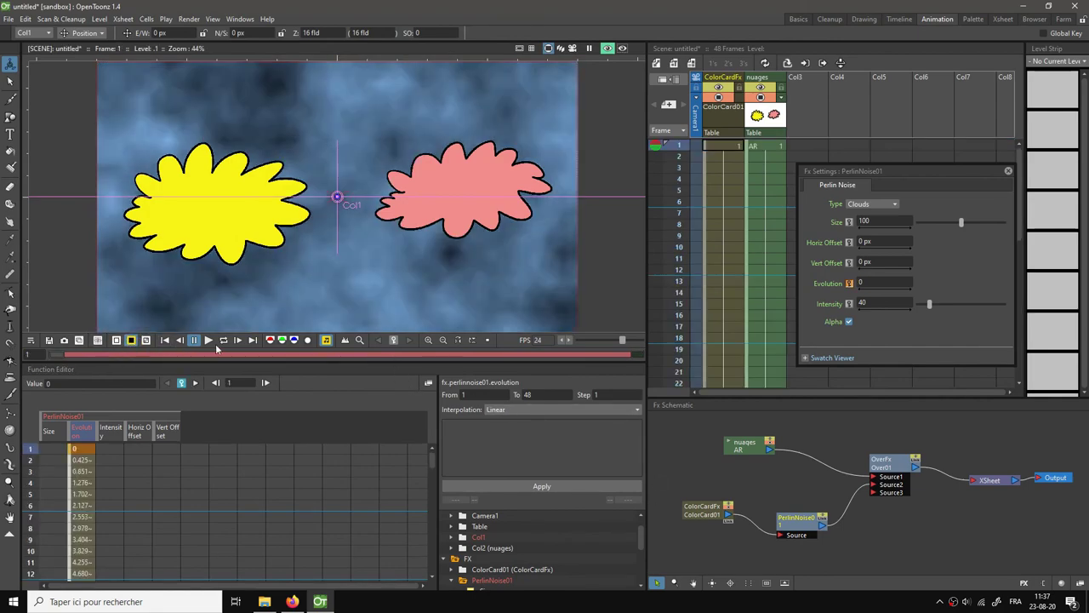
{"action": "left_click", "coordinate": [223, 339]}
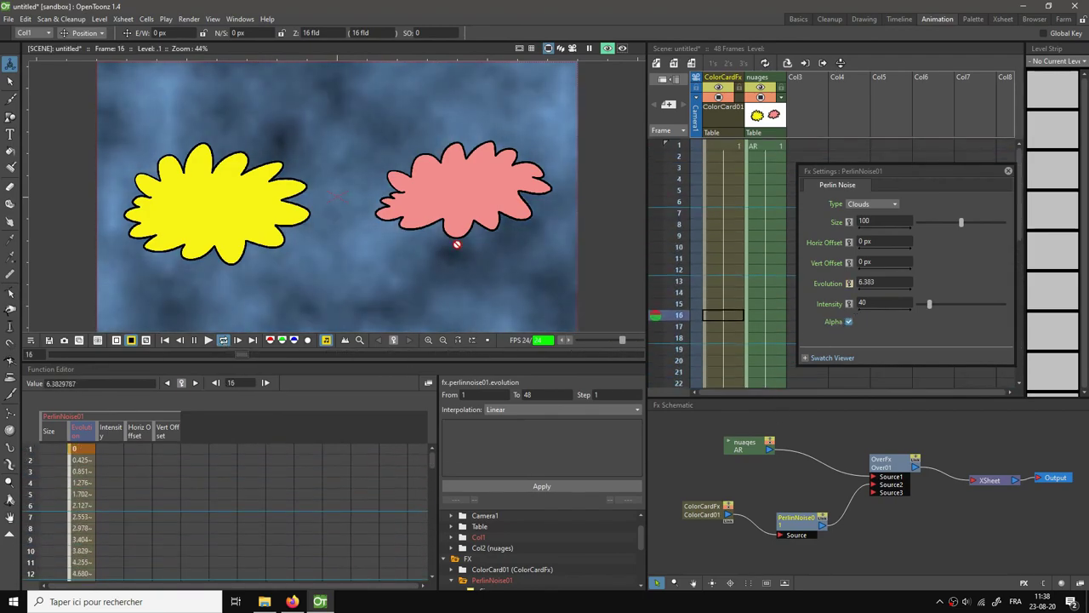
- Watch the Clouds loop in full screen, restore the viewer's normal view, and stop playback at the first frame
{"action": "right_click", "coordinate": [327, 144]}
{"action": "left_click", "coordinate": [361, 152]}
{"action": "right_click", "coordinate": [536, 207]}
{"action": "left_click", "coordinate": [549, 225]}
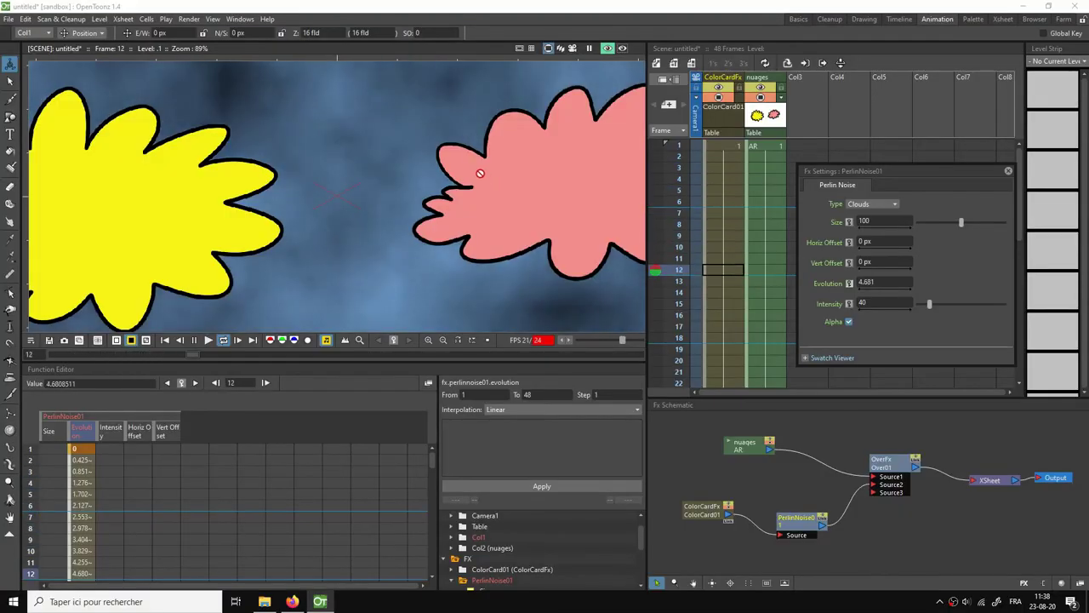
{"action": "right_click", "coordinate": [547, 178]}
{"action": "left_click", "coordinate": [578, 182]}
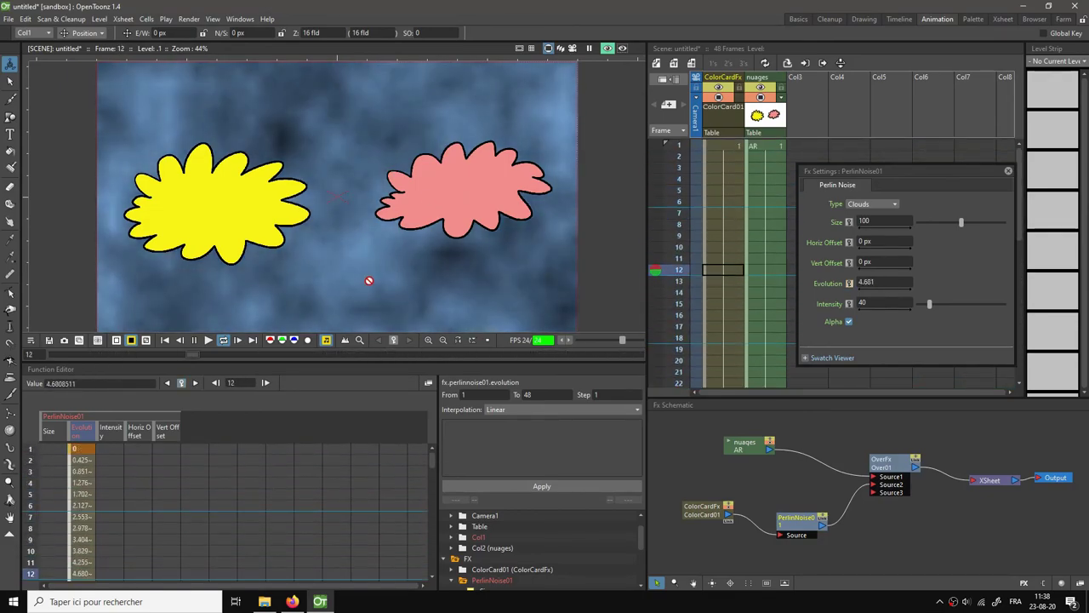
{"action": "left_click", "coordinate": [194, 340]}
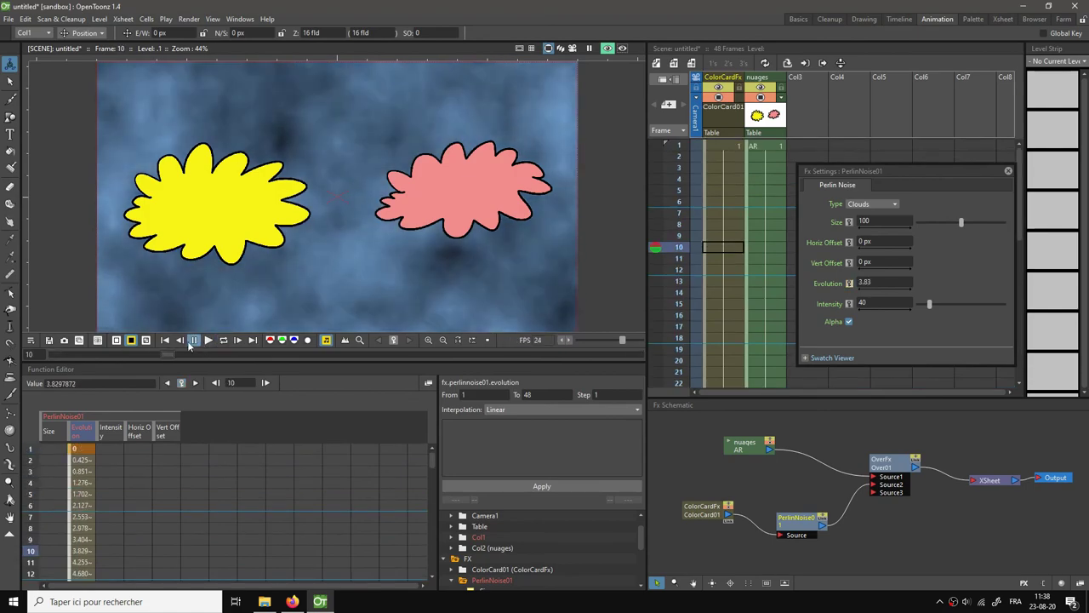
{"action": "left_click", "coordinate": [165, 340]}
- Preview the Clouds animation in a loop at 12 FPS and return to the first frame
{"action": "left_click", "coordinate": [548, 338]}
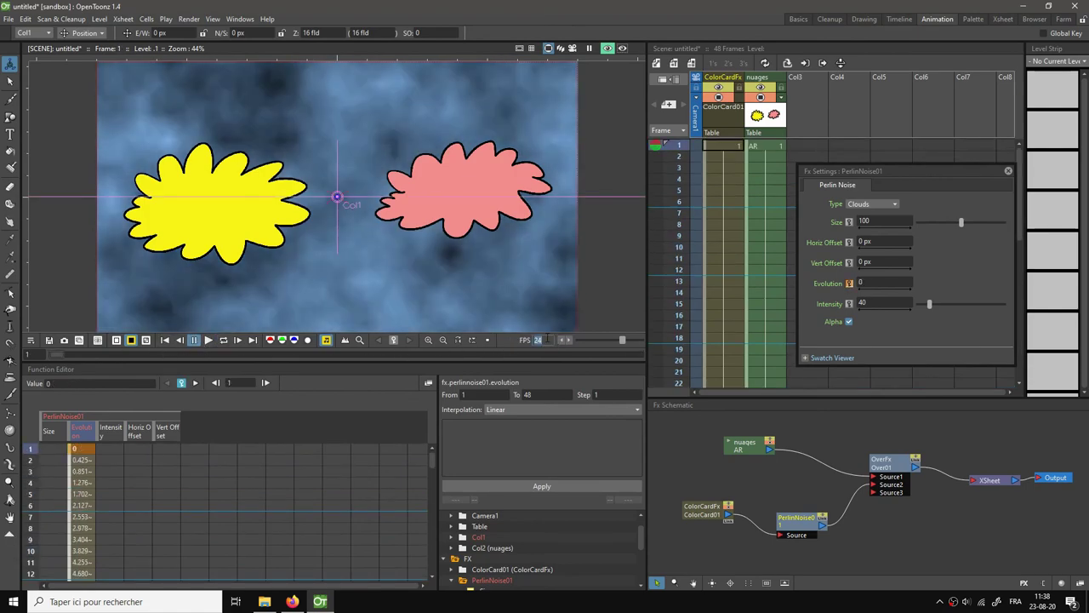
{"action": "type", "text": "12"}
{"action": "key", "text": "Return"}
{"action": "left_click", "coordinate": [223, 340]}
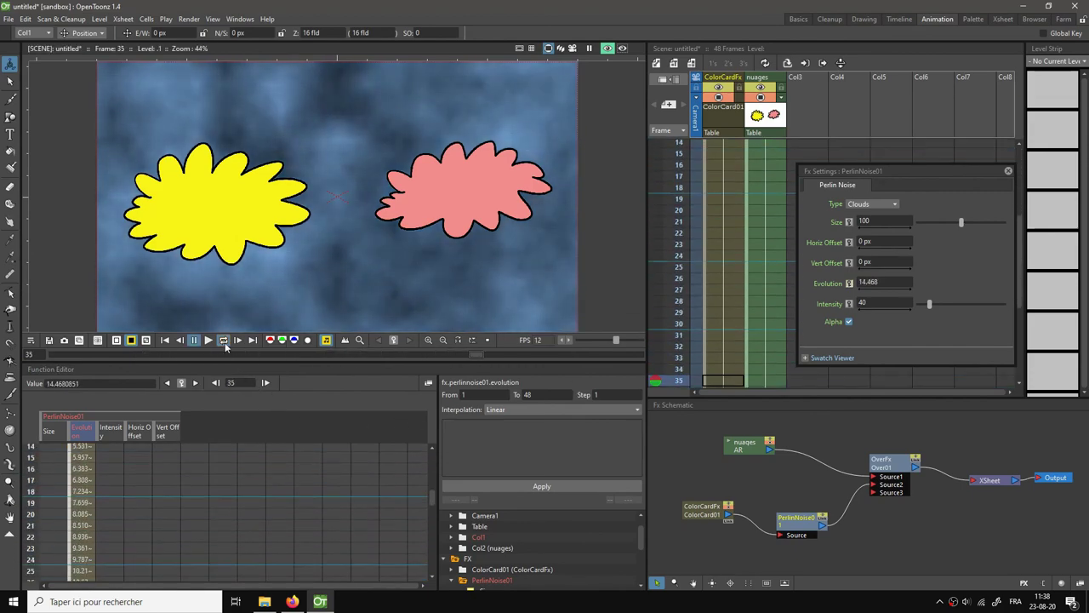
{"action": "left_click", "coordinate": [167, 340]}
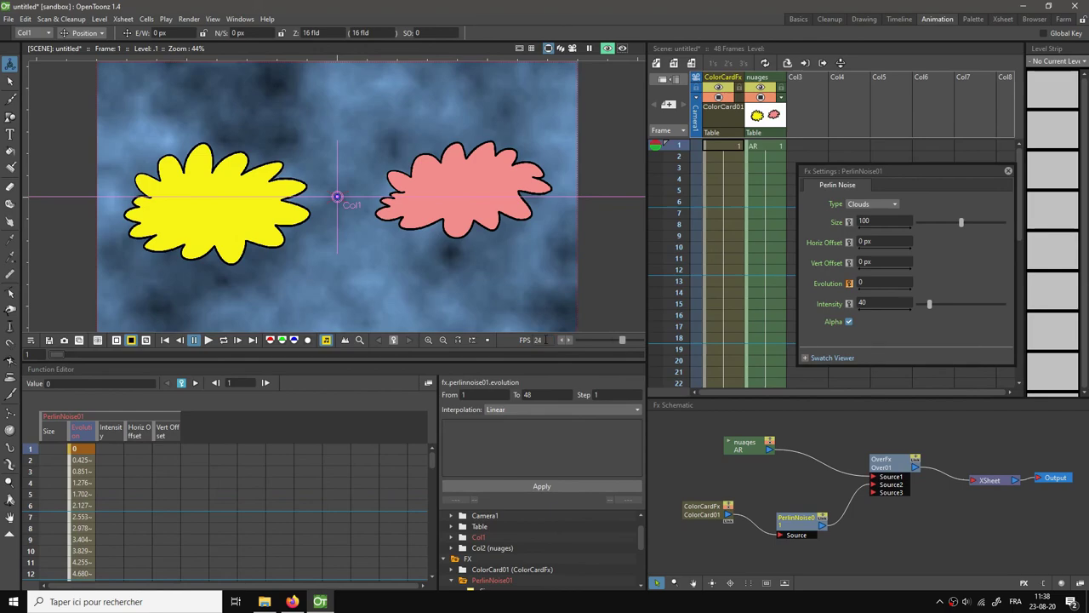
- Set the noise type to Marble/Wood and its Evolution at frame 48 to 6, and return to the first frame
{"action": "left_click", "coordinate": [870, 204]}
{"action": "left_click", "coordinate": [867, 223]}
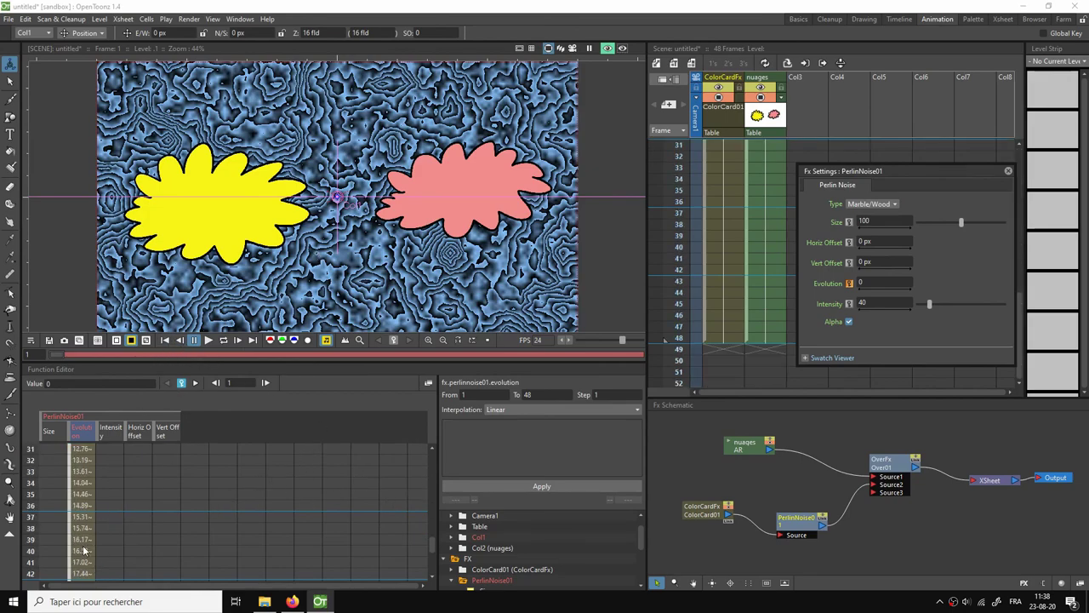
{"action": "double_click", "coordinate": [81, 505]}
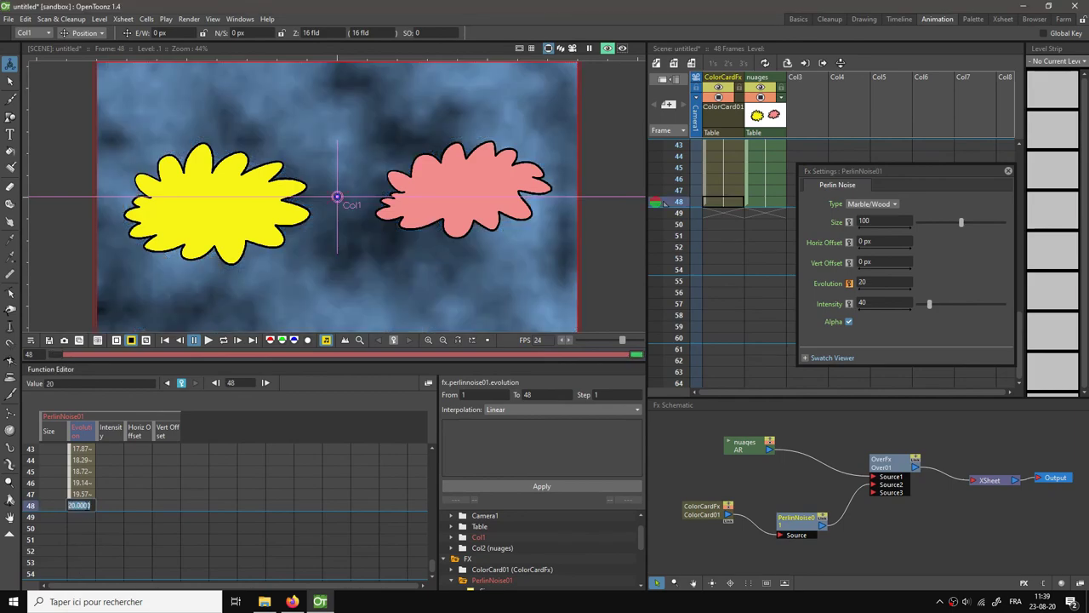
{"action": "type", "text": "6"}
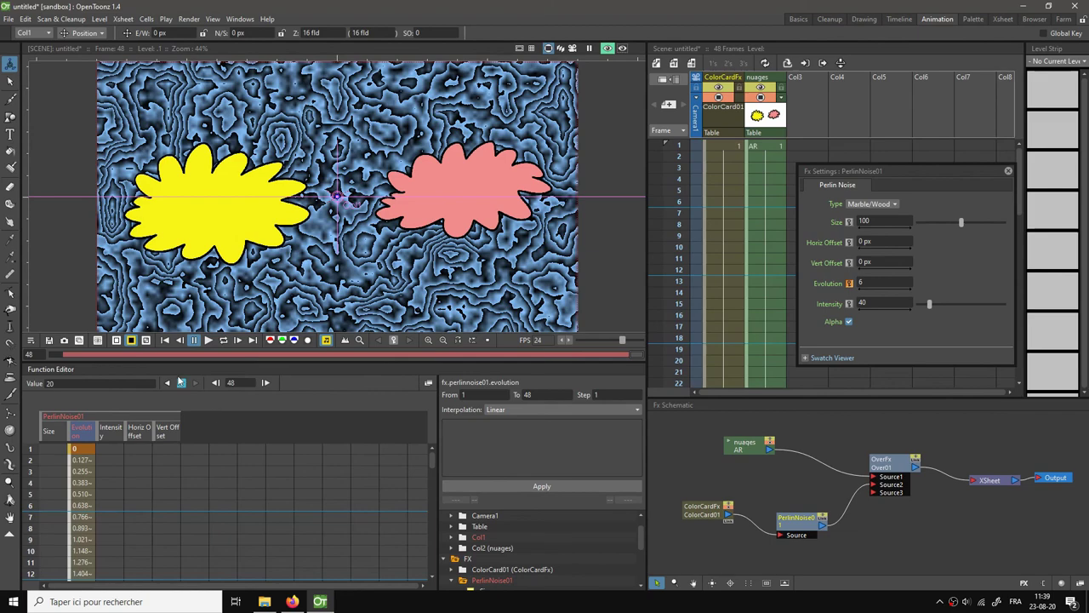
{"action": "left_click", "coordinate": [165, 340]}
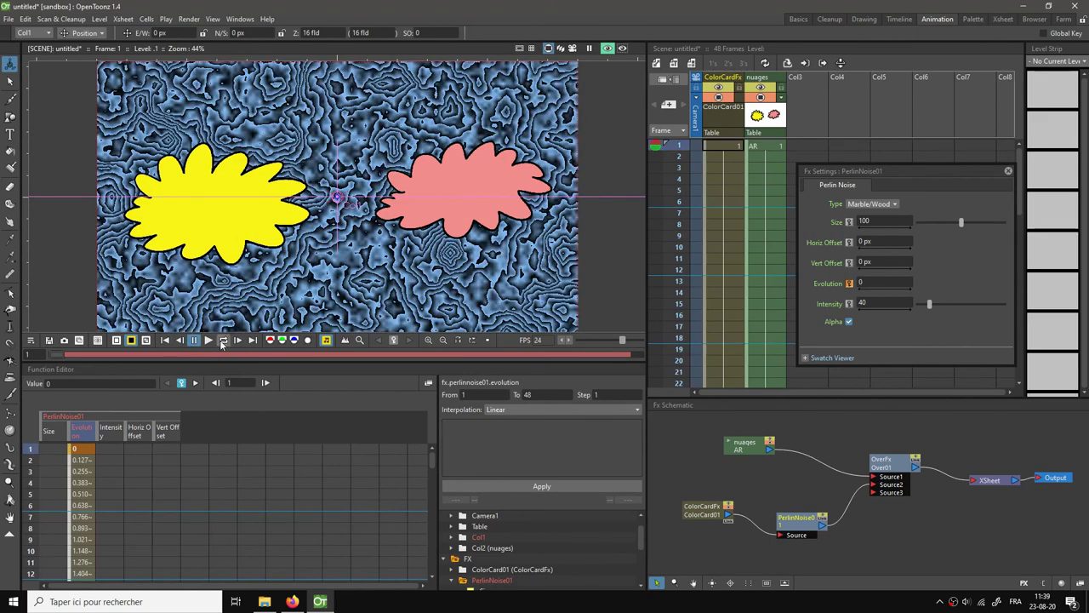
- Play the Marble/Wood animation, watch it in full screen, and restore the viewer's normal size and view
{"action": "key", "text": "p"}
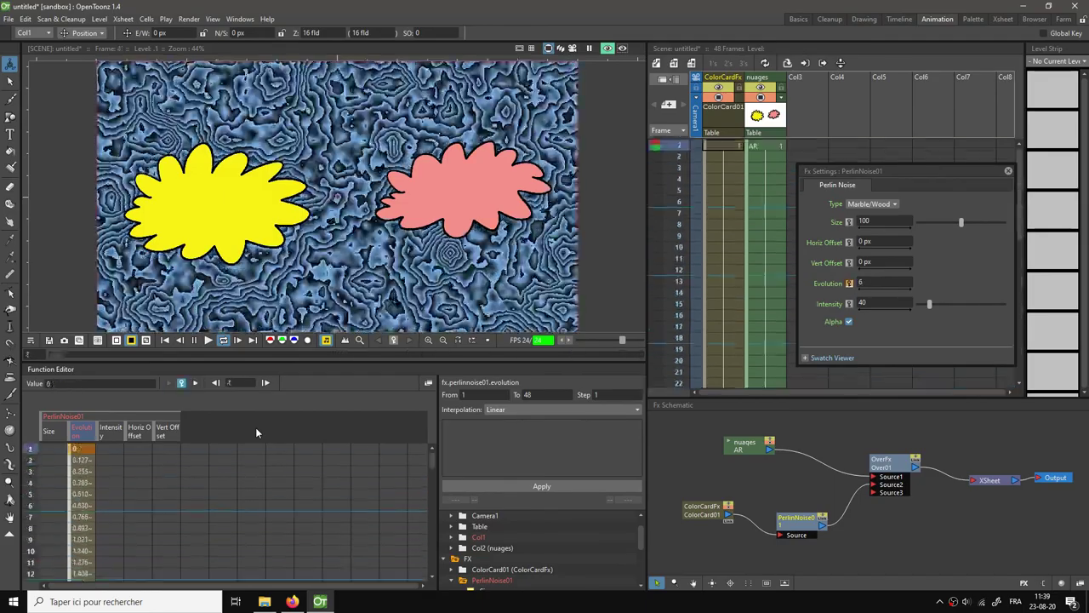
{"action": "right_click", "coordinate": [385, 138]}
{"action": "left_click", "coordinate": [412, 144]}
{"action": "right_click", "coordinate": [594, 222]}
{"action": "left_click", "coordinate": [628, 238]}
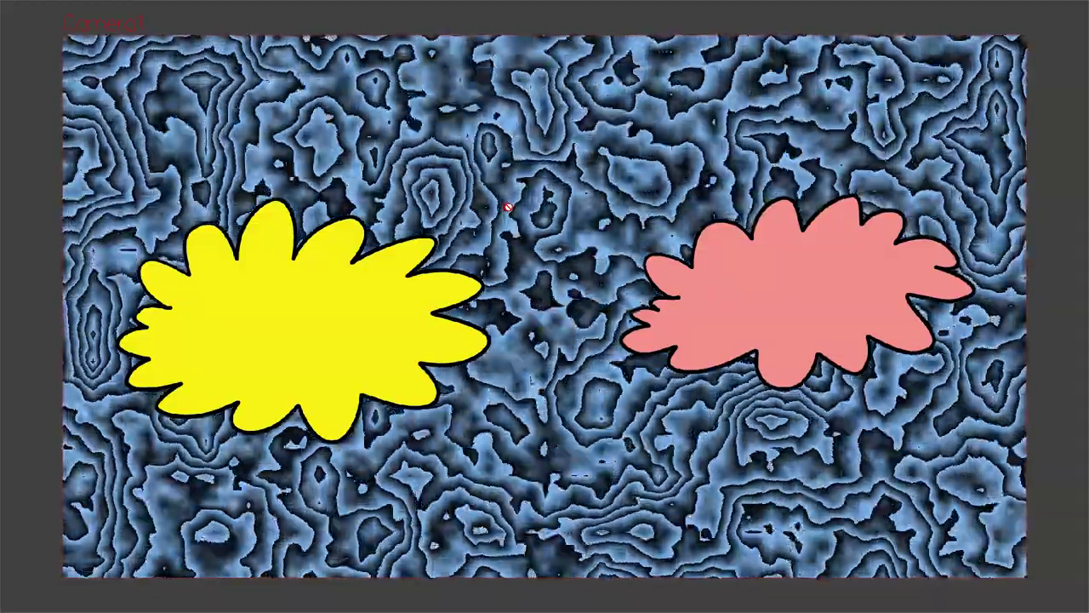
{"action": "key", "text": "Escape"}
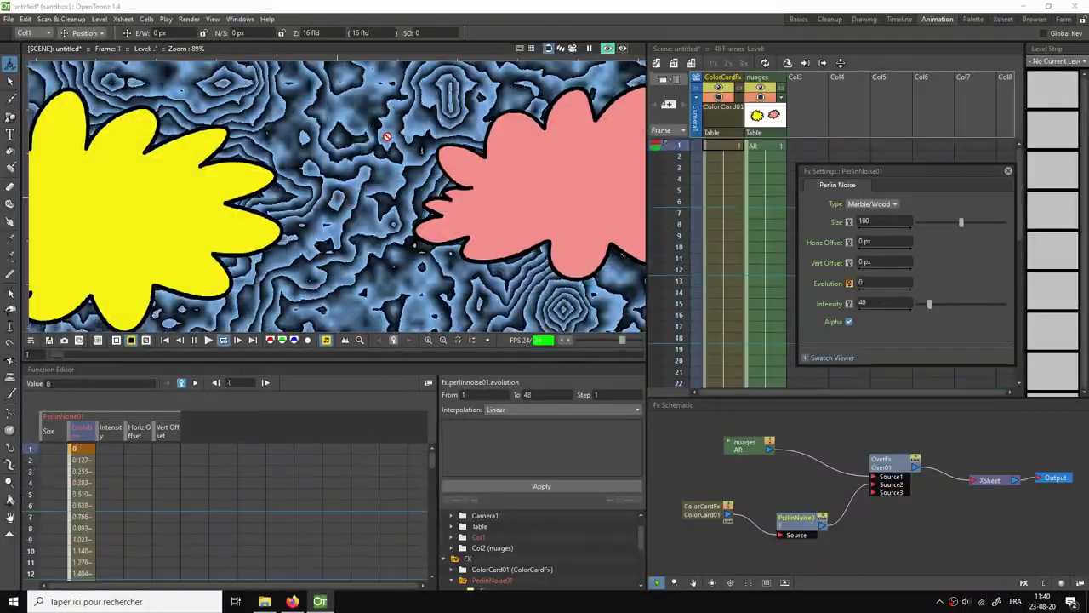
{"action": "right_click", "coordinate": [397, 140]}
{"action": "left_click", "coordinate": [422, 146]}
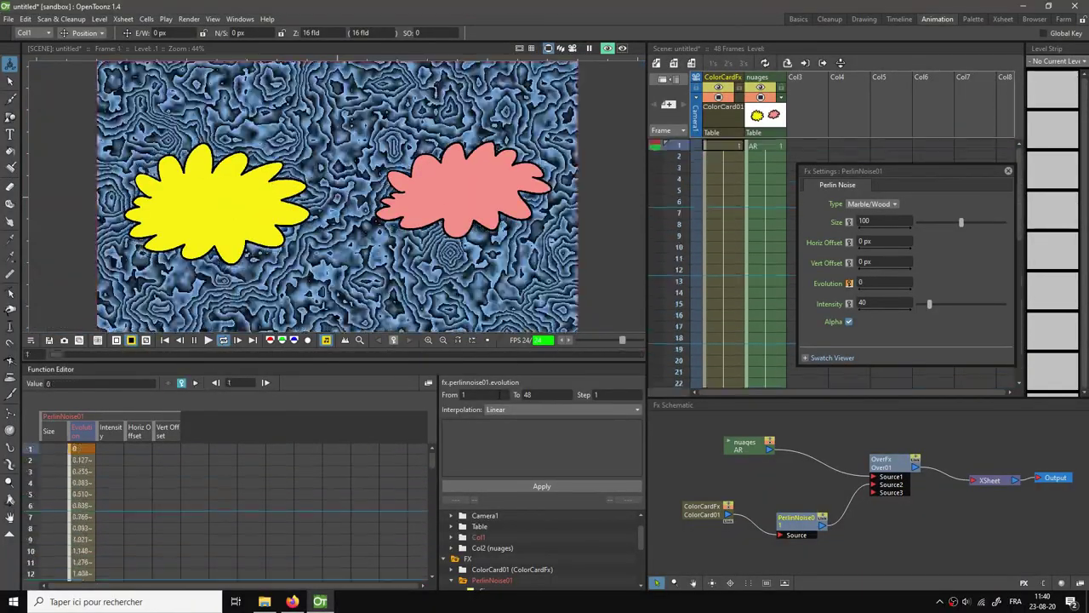
- Stop playback, return to the first frame, and set the Perlin Noise type to Clouds
{"action": "left_click", "coordinate": [194, 340]}
{"action": "left_click", "coordinate": [165, 339]}
{"action": "left_click", "coordinate": [860, 205]}
{"action": "left_click", "coordinate": [859, 214]}
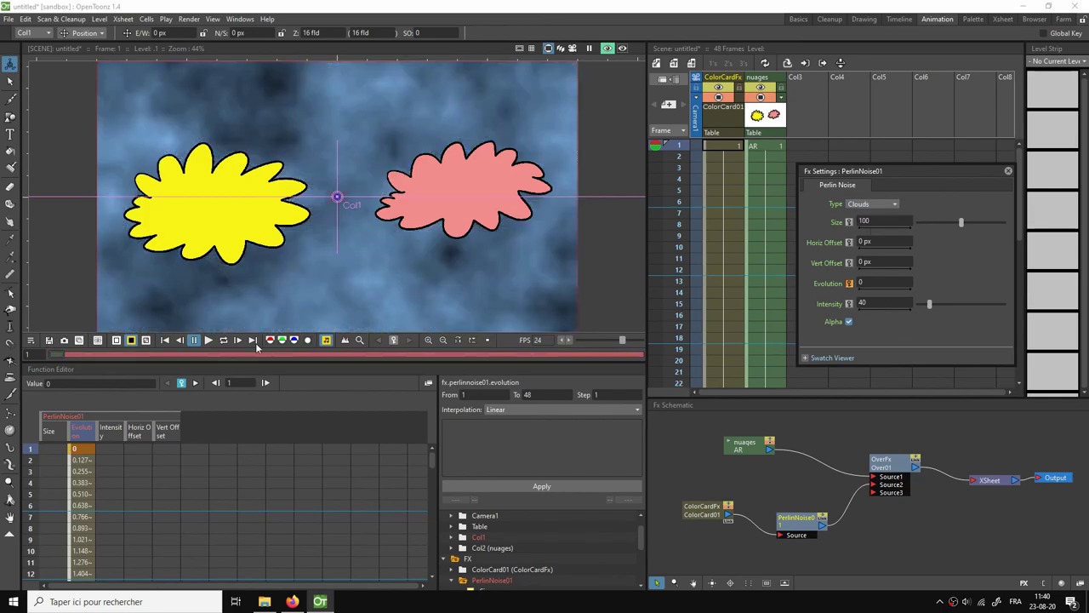
- Try different Intensity values for the Clouds noise, including 0 and about 227.5
{"action": "left_click", "coordinate": [884, 304]}
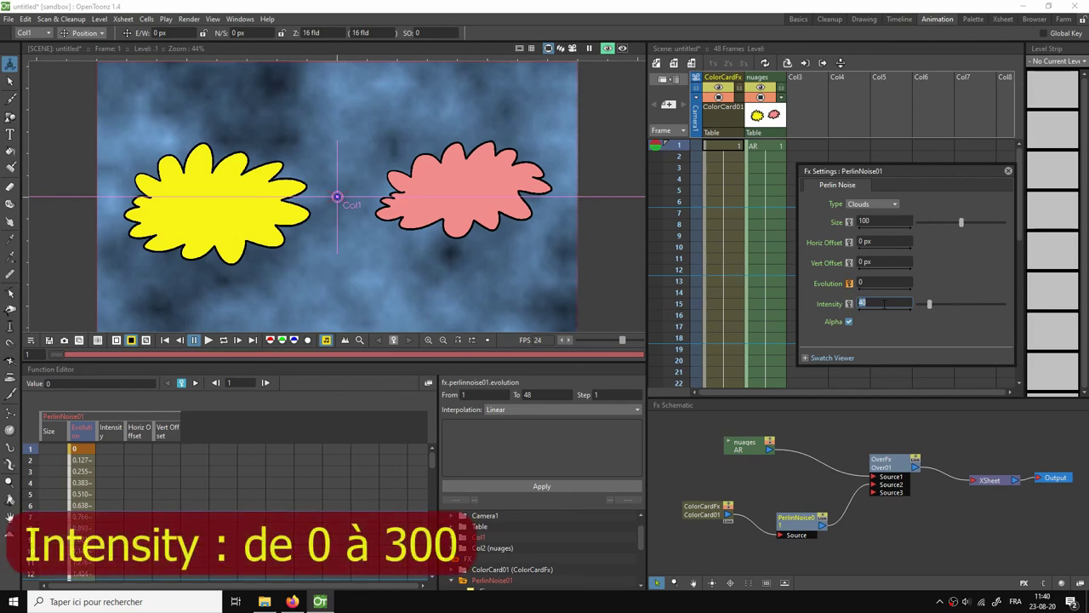
{"action": "left_click_drag", "start_coordinate": [927, 304], "coordinate": [1008, 304]}
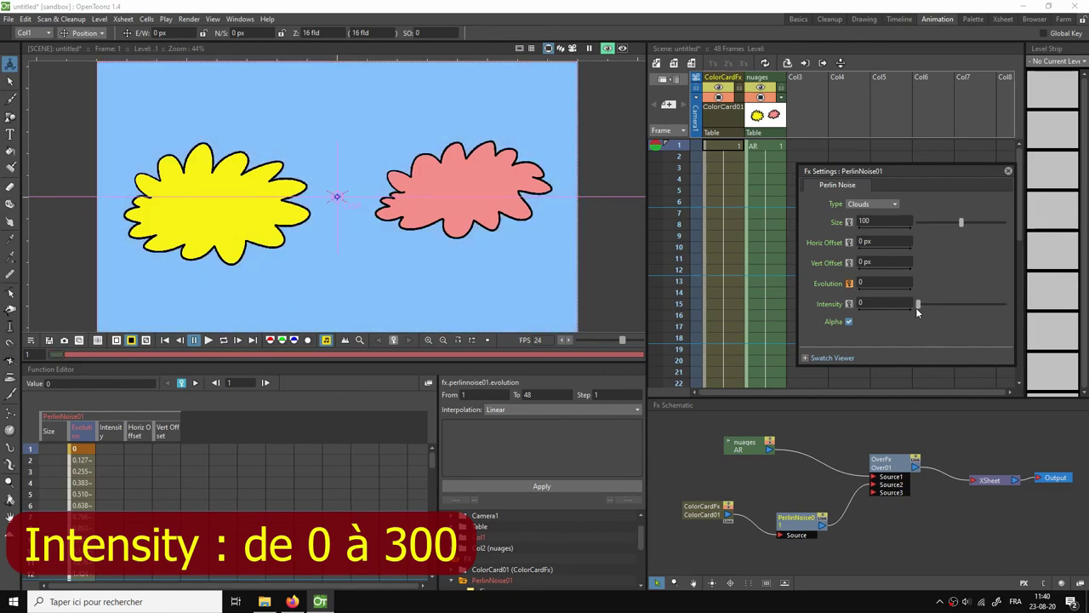
{"action": "left_click_drag", "start_coordinate": [919, 304], "coordinate": [984, 309]}
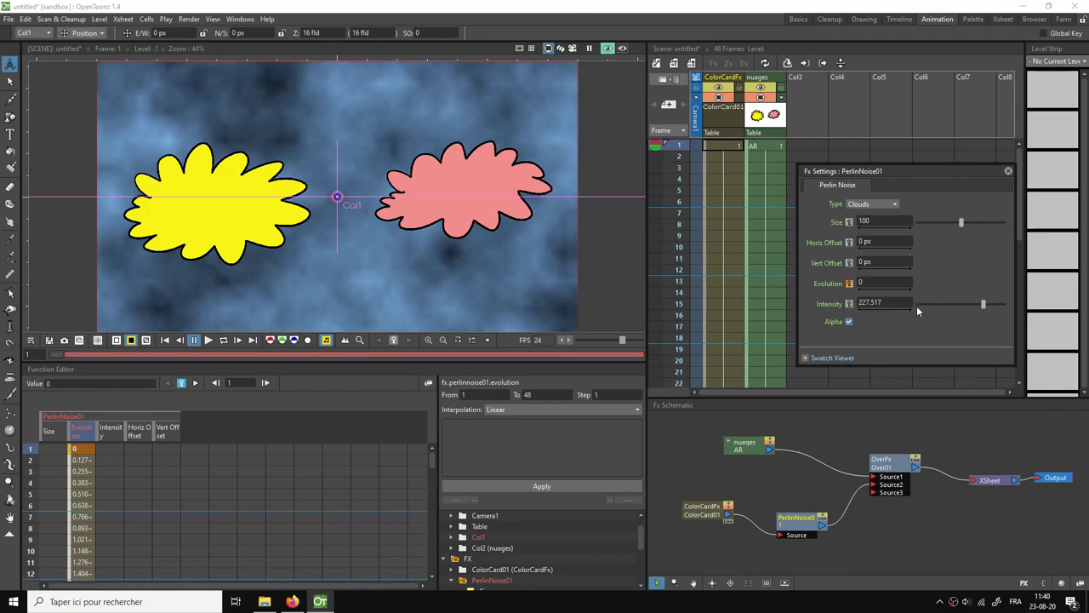
{"action": "left_click_drag", "start_coordinate": [983, 304], "coordinate": [899, 304]}
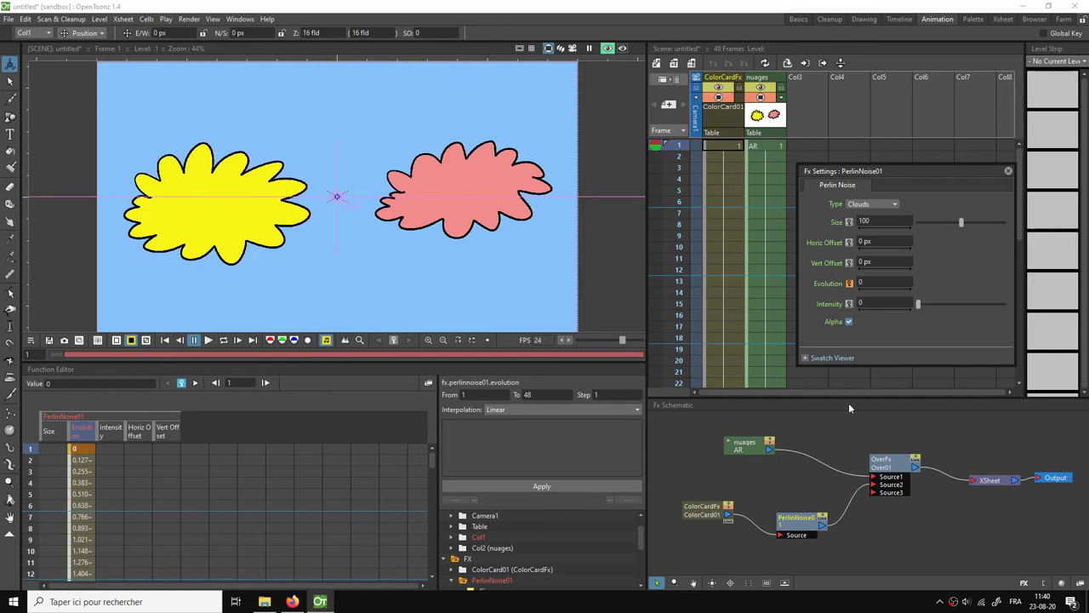
- Try an Intensity of 1 for the Clouds noise, and set the Intensity to 299
{"action": "left_click", "coordinate": [884, 306]}
{"action": "type", "text": "1"}
{"action": "key", "text": "Return"}
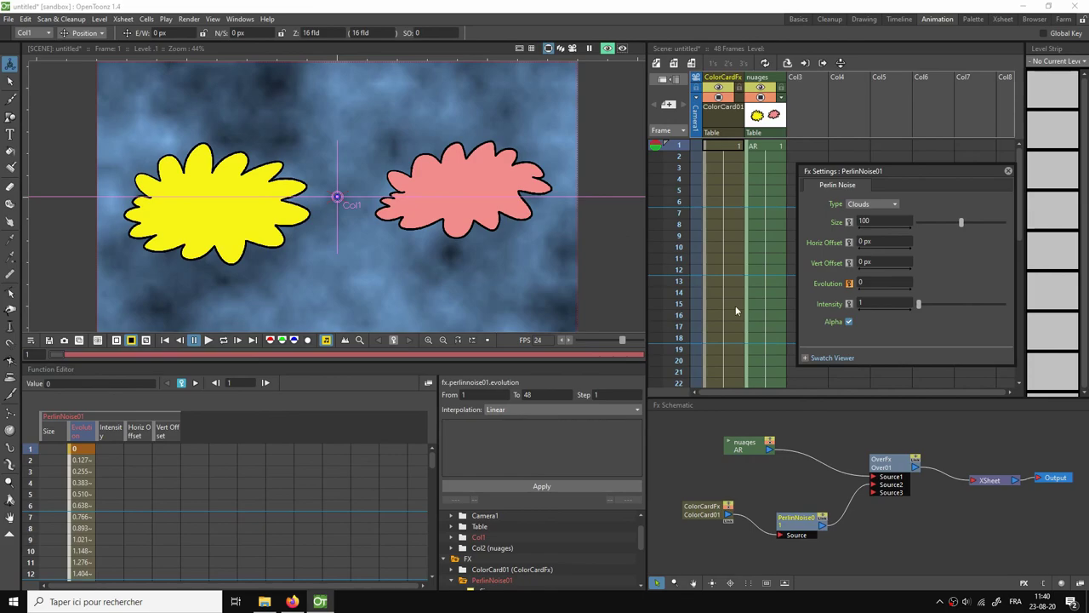
{"action": "left_click", "coordinate": [886, 304]}
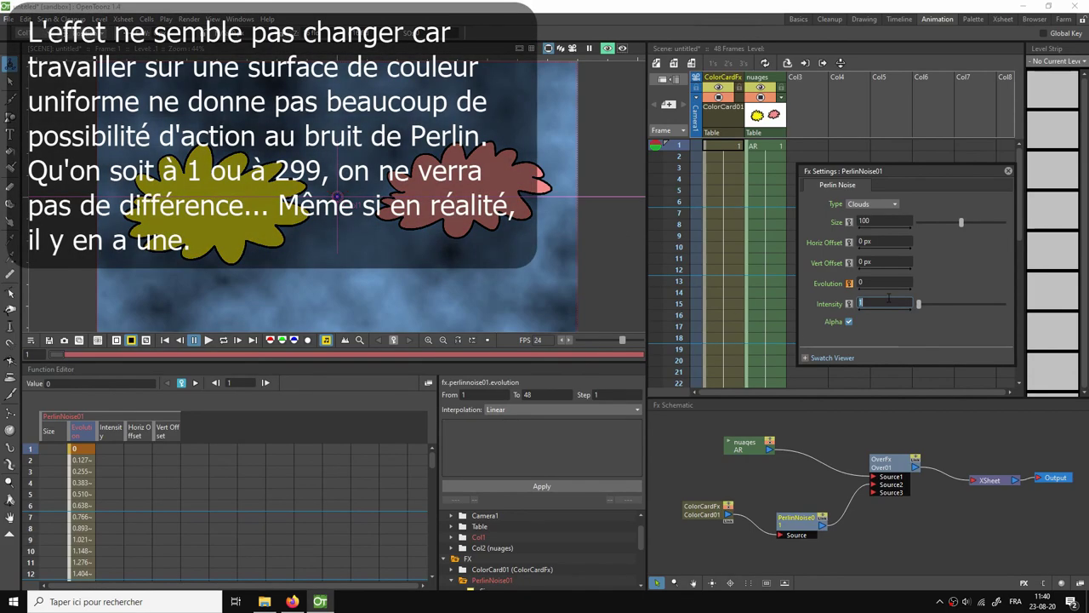
{"action": "type", "text": "299"}
{"action": "key", "text": "Return"}
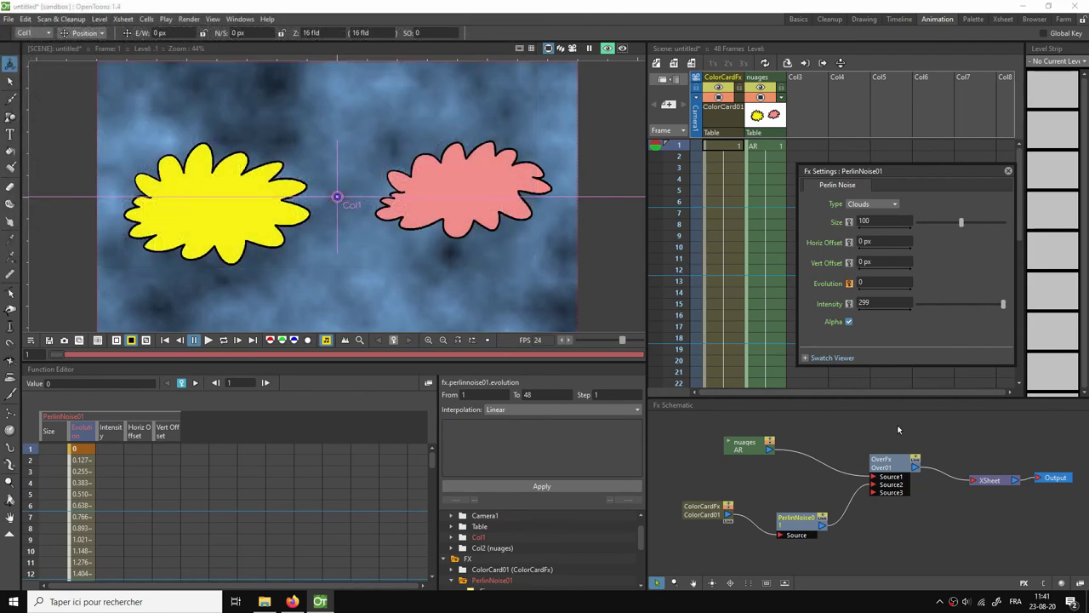
{"action": "left_click", "coordinate": [843, 468]}
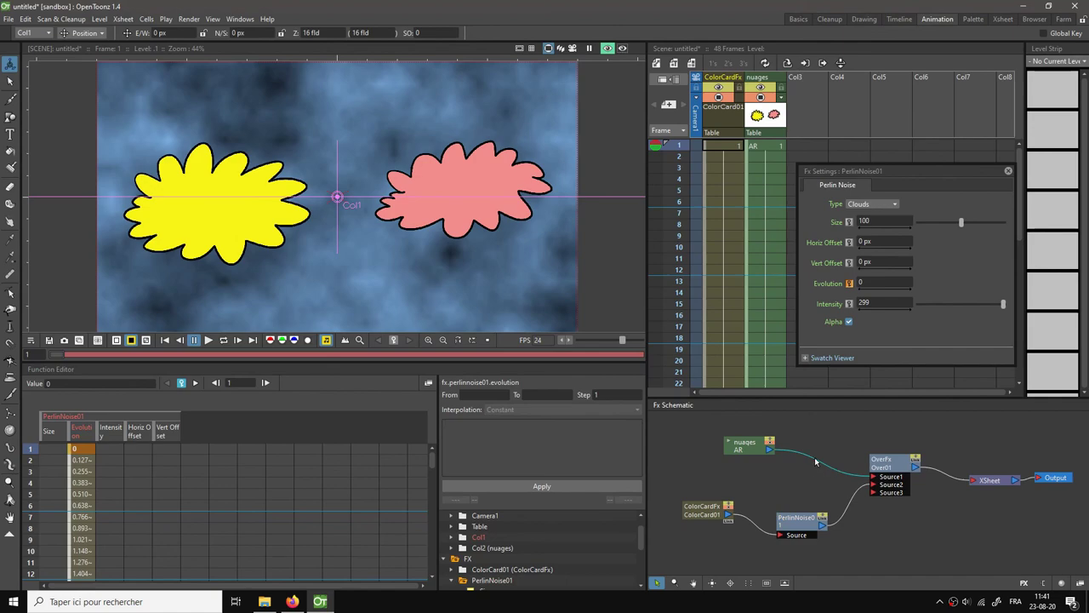
- Disconnect the nuages, Color Card, Perlin Noise, Over and XSheet nodes from one another in the Fx Schematic
{"action": "key", "text": "Delete"}
{"action": "left_click_drag", "start_coordinate": [889, 460], "coordinate": [898, 426]}
{"action": "left_click", "coordinate": [946, 458]}
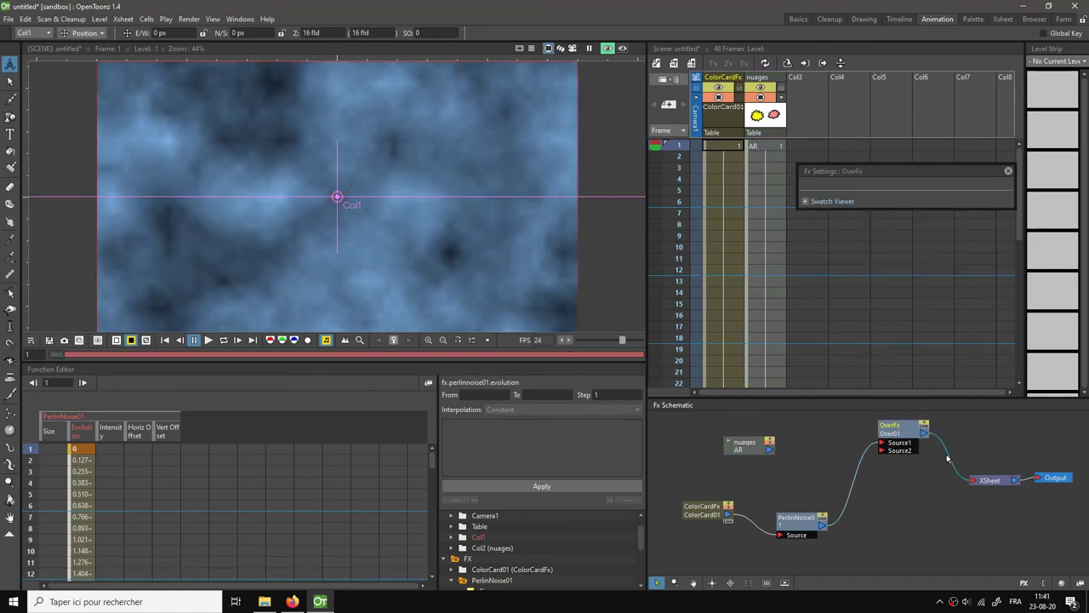
{"action": "key", "text": "Delete"}
{"action": "left_click", "coordinate": [857, 484]}
{"action": "key", "text": "Delete"}
{"action": "left_click", "coordinate": [827, 522]}
{"action": "left_click_drag", "start_coordinate": [829, 523], "coordinate": [915, 505]}
{"action": "left_click", "coordinate": [776, 516]}
{"action": "key", "text": "Delete"}
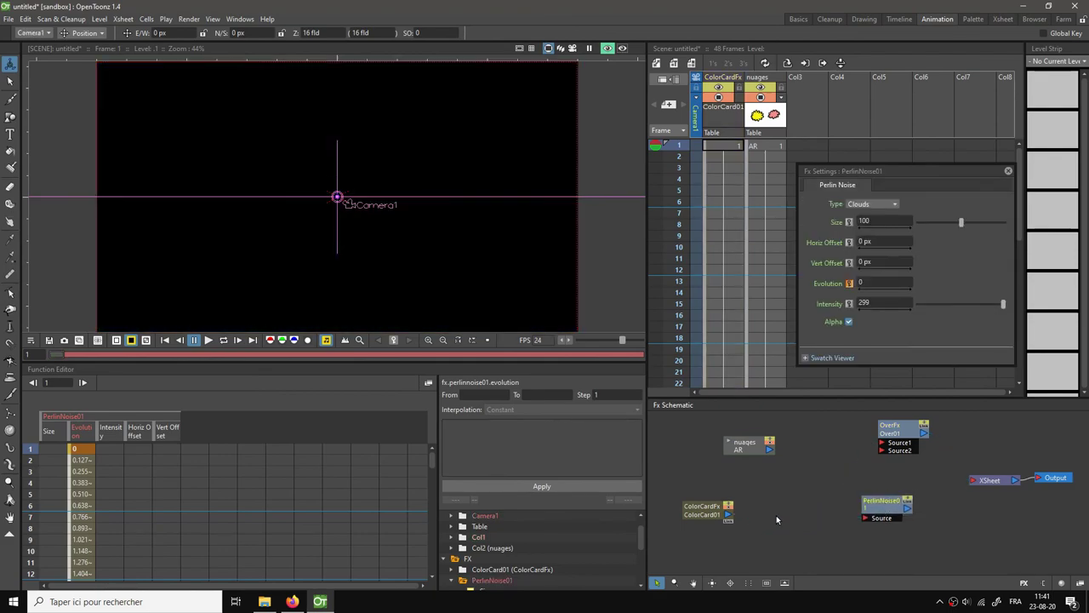
- Connect the nuages node through Perlin Noise to the XSheet node, and switch the viewer to a white background
{"action": "left_click_drag", "start_coordinate": [705, 512], "coordinate": [737, 510]}
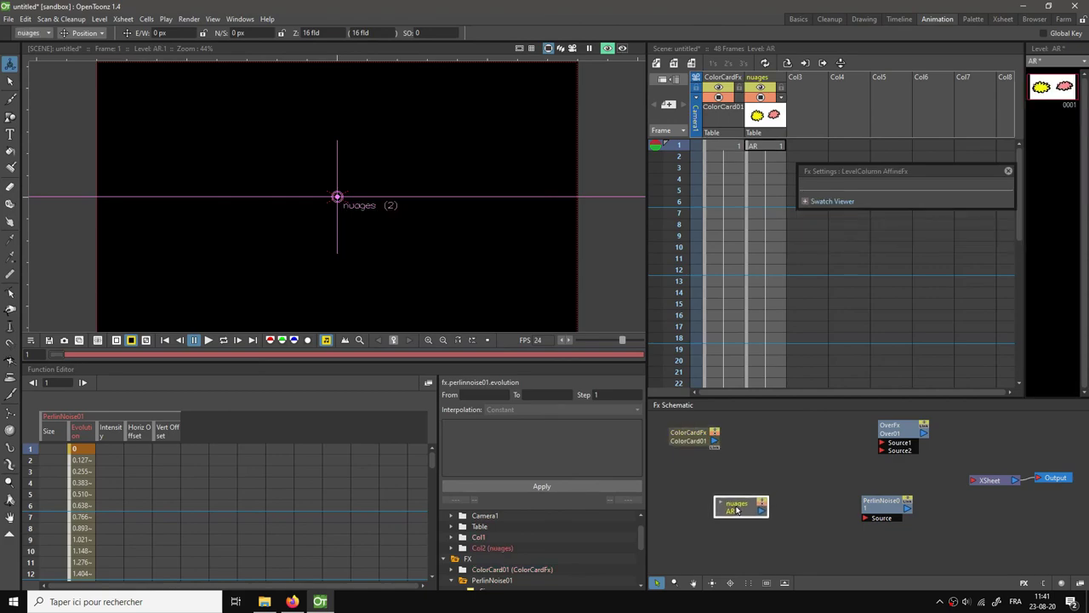
{"action": "left_click_drag", "start_coordinate": [887, 508], "coordinate": [843, 506]}
{"action": "left_click_drag", "start_coordinate": [763, 511], "coordinate": [974, 479]}
{"action": "left_click", "coordinate": [946, 522]}
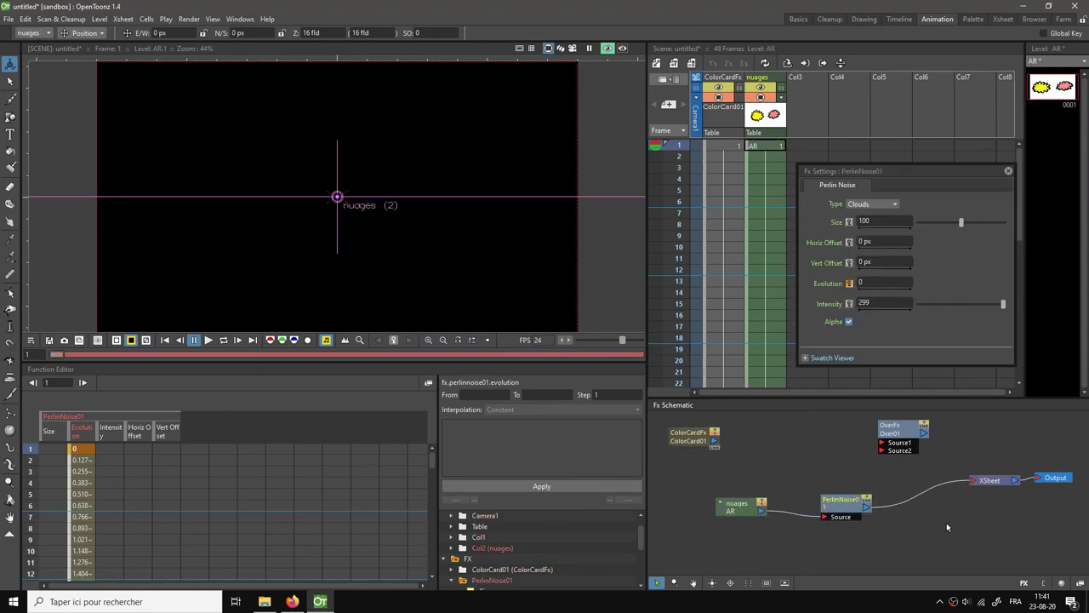
{"action": "left_click", "coordinate": [117, 339]}
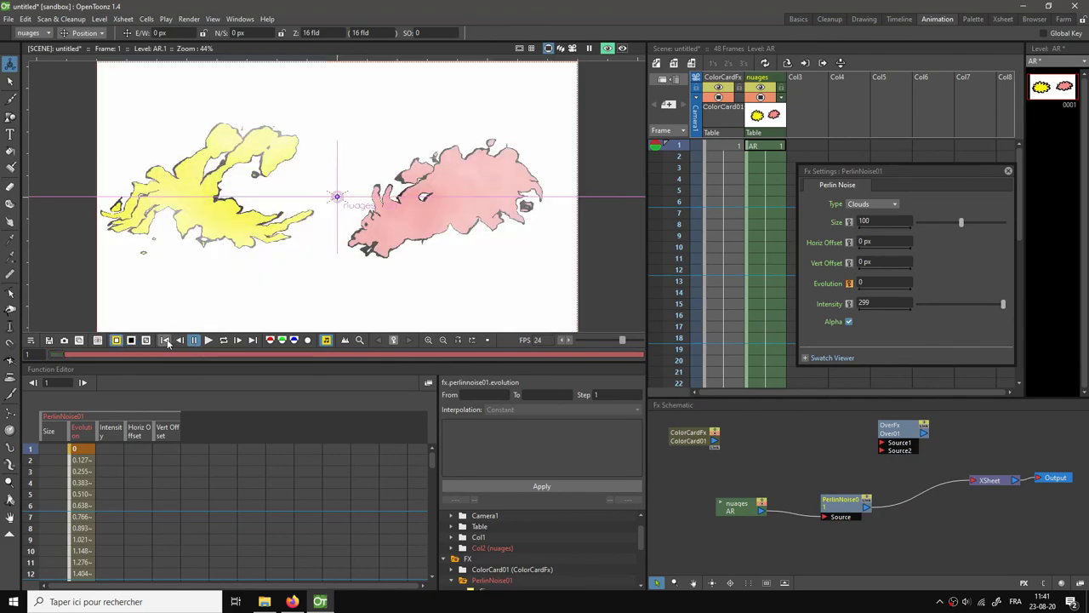
- Try an Intensity of 40 for the Perlin Noise on the clouds, and set the Intensity back to 299
{"action": "left_click", "coordinate": [80, 453]}
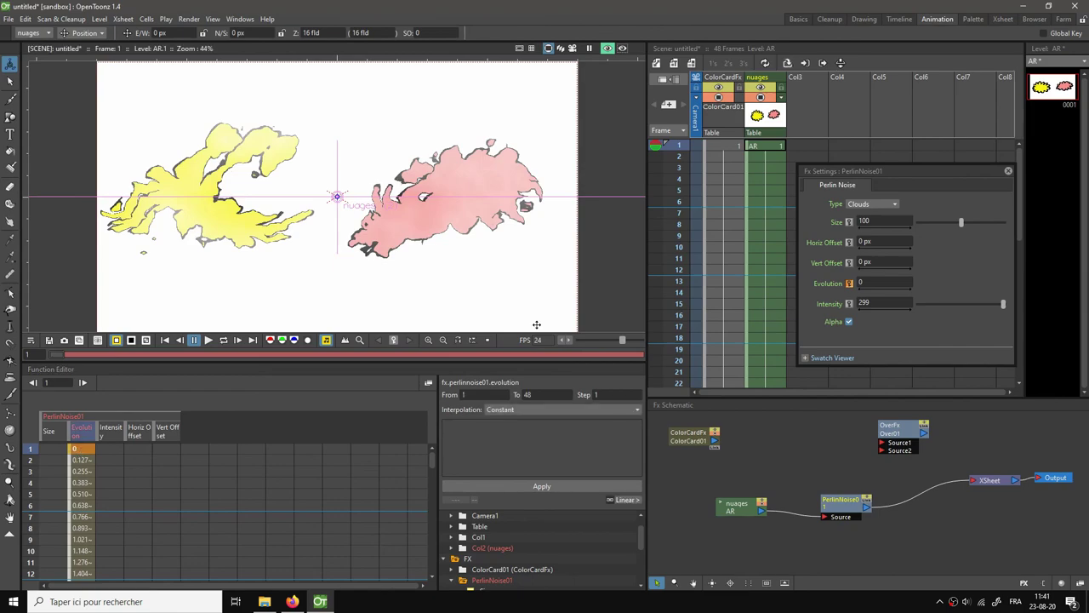
{"action": "left_click", "coordinate": [876, 303]}
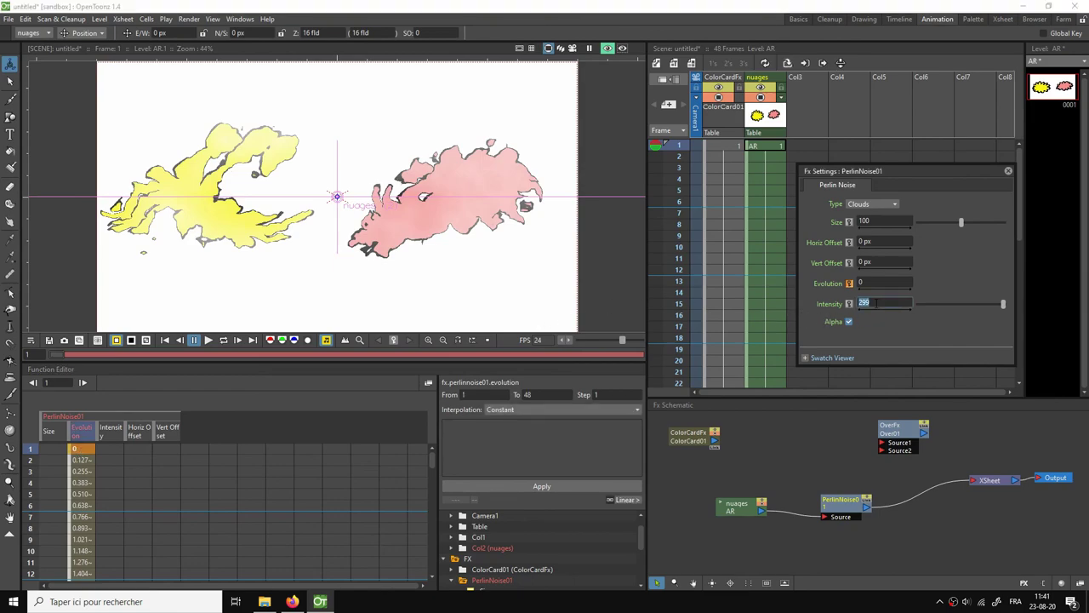
{"action": "type", "text": "40"}
{"action": "key", "text": "Return"}
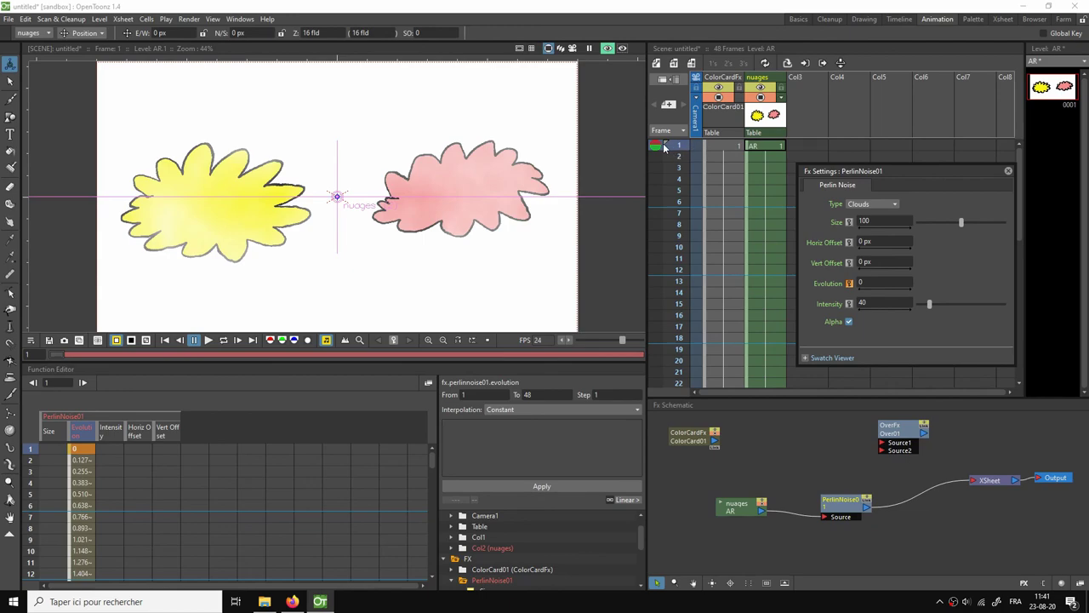
{"action": "left_click", "coordinate": [871, 302]}
{"action": "key", "text": "Return"}
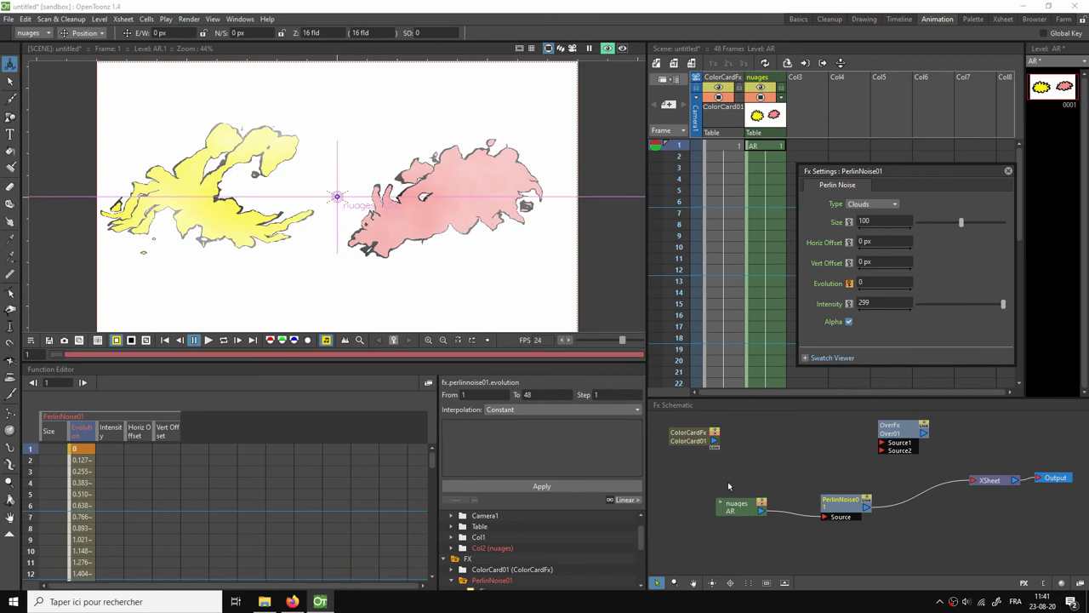
- Move the nuages node slightly up, reselect the Perlin Noise effect and turn off its Alpha option
{"action": "left_click_drag", "start_coordinate": [731, 508], "coordinate": [741, 498]}
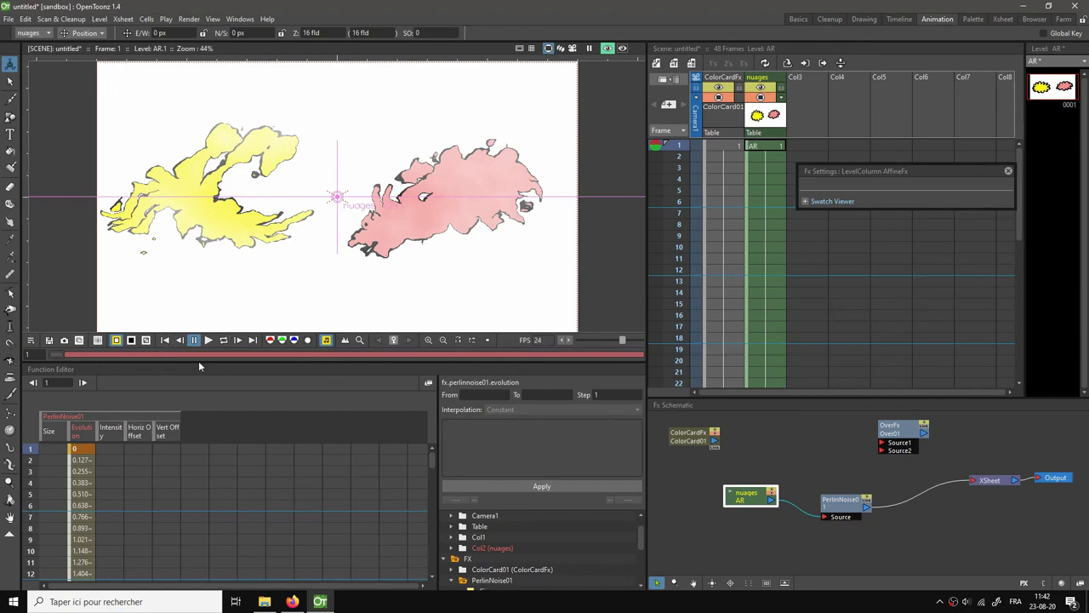
{"action": "left_click", "coordinate": [860, 504]}
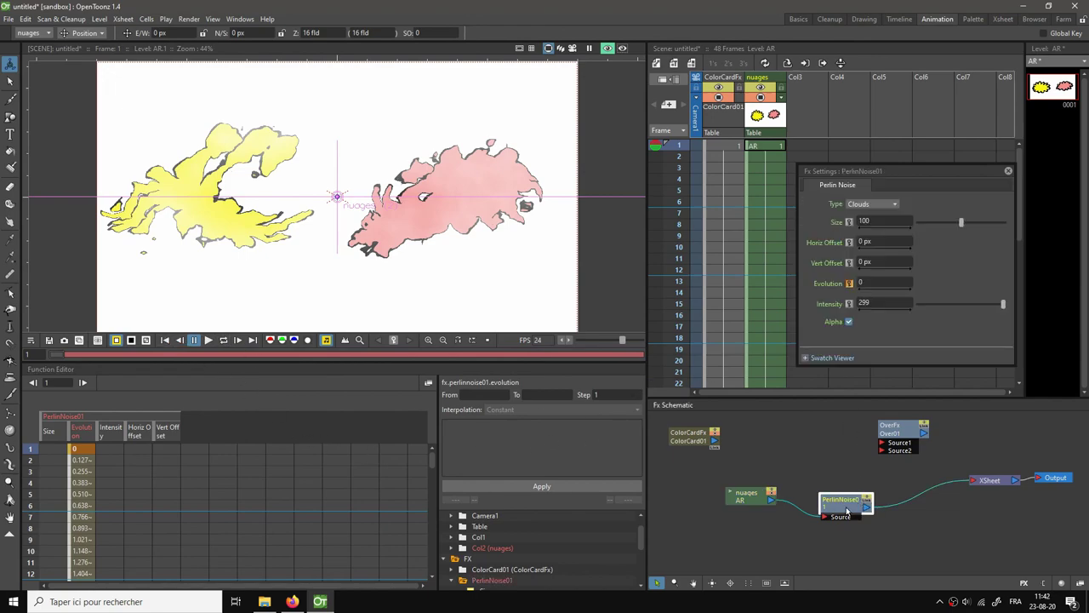
{"action": "left_click", "coordinate": [848, 322]}
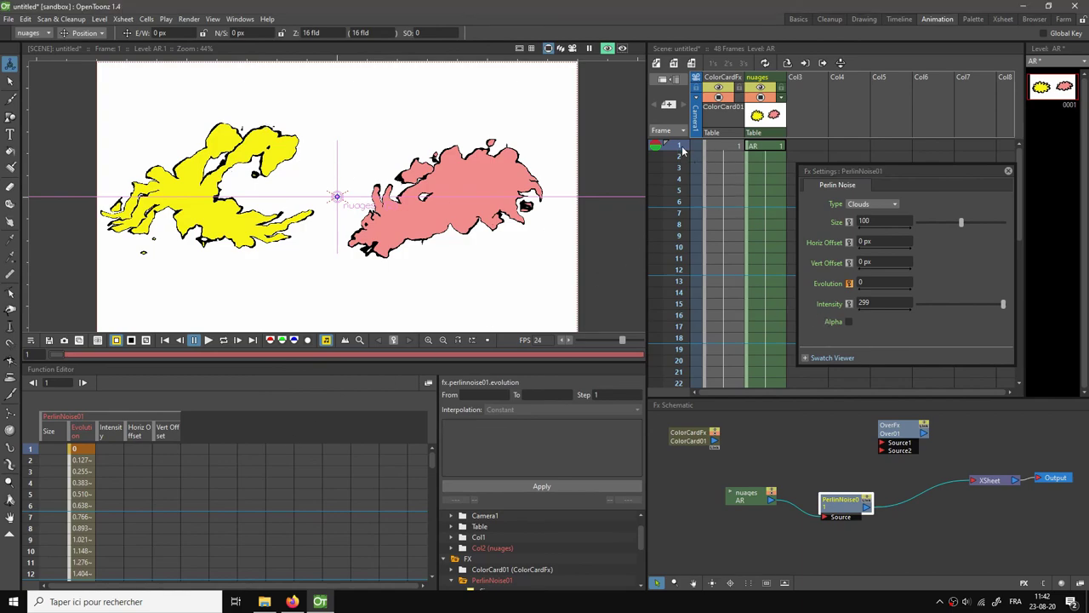
- Set the Perlin Noise Intensity to 0 and its Evolution keyframe at frame 48 to 300
{"action": "left_click", "coordinate": [878, 301]}
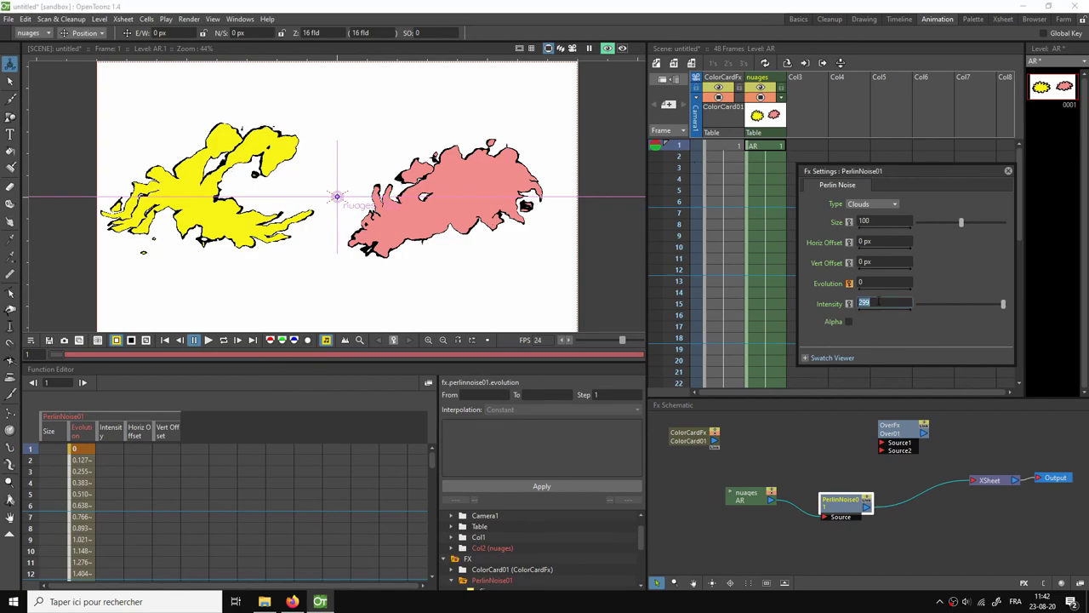
{"action": "key", "text": "Return"}
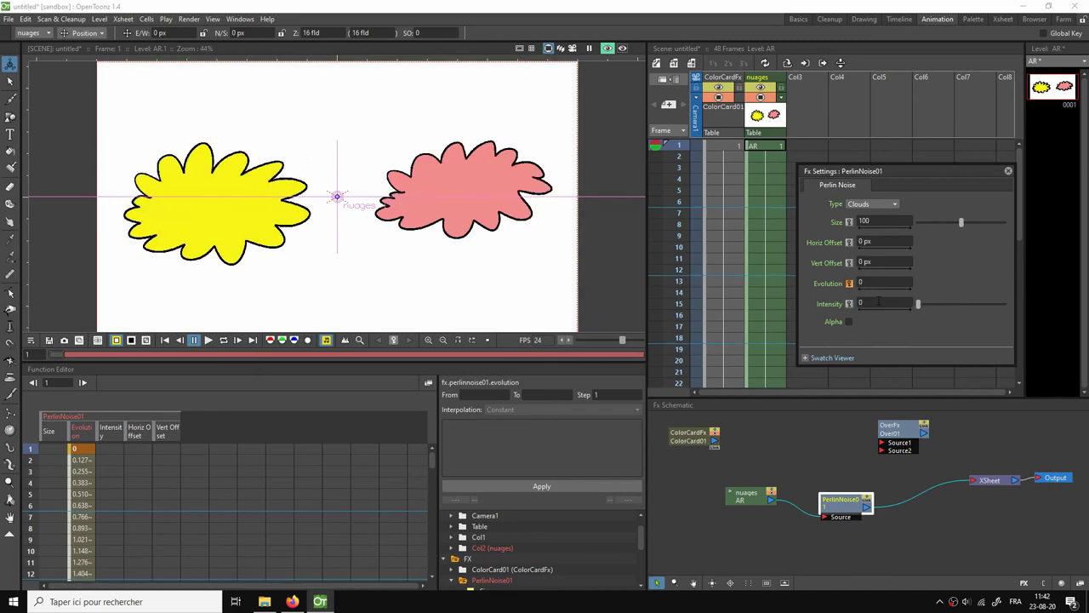
{"action": "scroll", "coordinate": [87, 502], "scroll_direction": "down", "scroll_amount": 5}
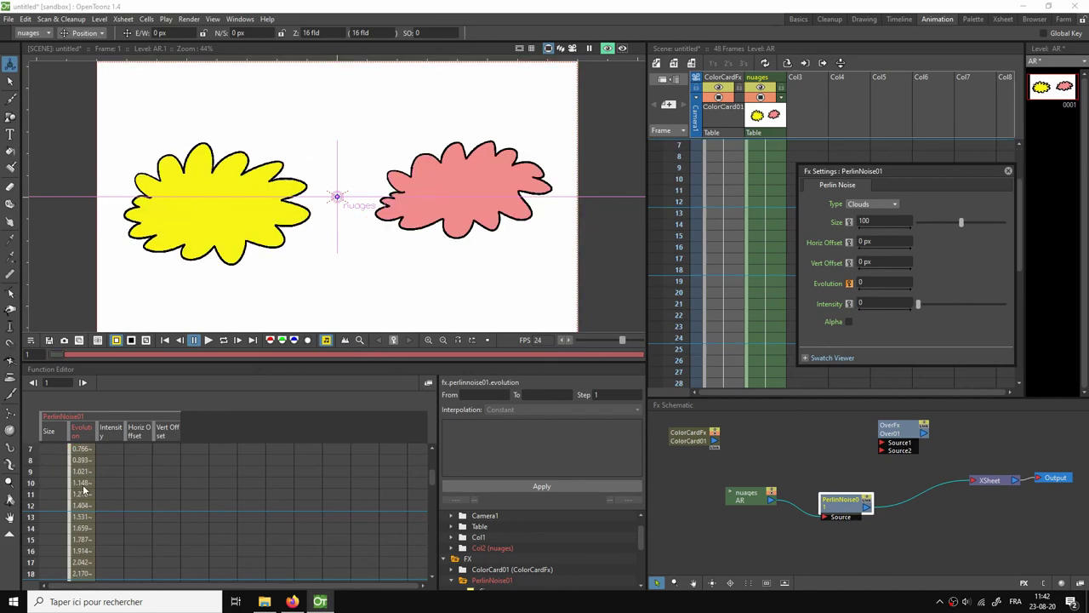
{"action": "scroll", "coordinate": [87, 502], "scroll_direction": "down", "scroll_amount": 4}
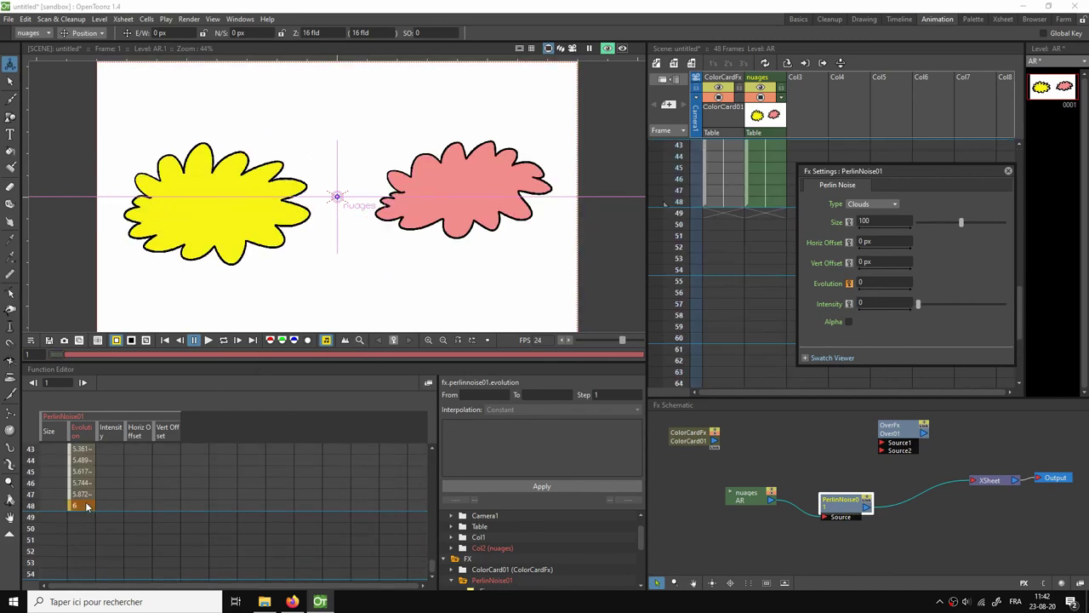
{"action": "double_click", "coordinate": [86, 506]}
{"action": "type", "text": "300"}
{"action": "key", "text": "Return"}
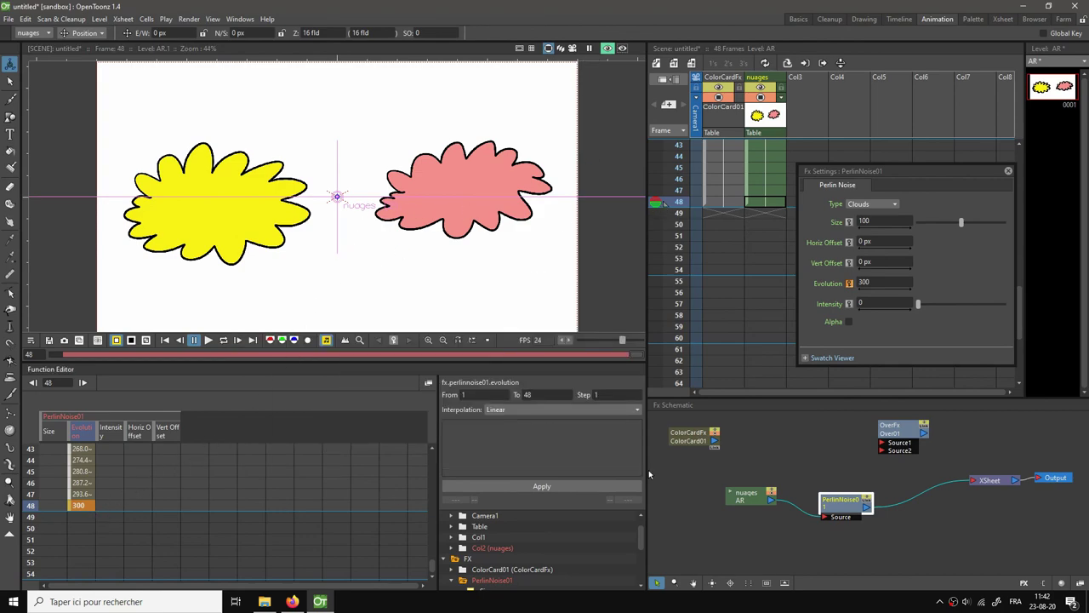
- Toggle the Alpha option on and off, and set Evolution to 0 and Intensity to 300 at frame 48
{"action": "left_click", "coordinate": [849, 321]}
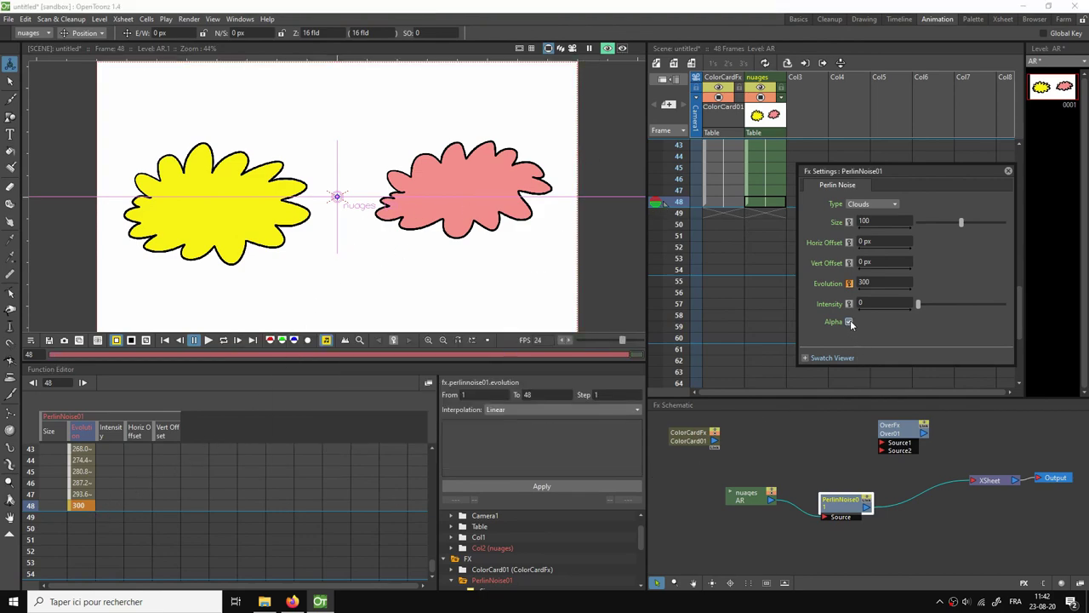
{"action": "left_click", "coordinate": [878, 282]}
{"action": "type", "text": "0"}
{"action": "key", "text": "Return"}
{"action": "left_click", "coordinate": [877, 302]}
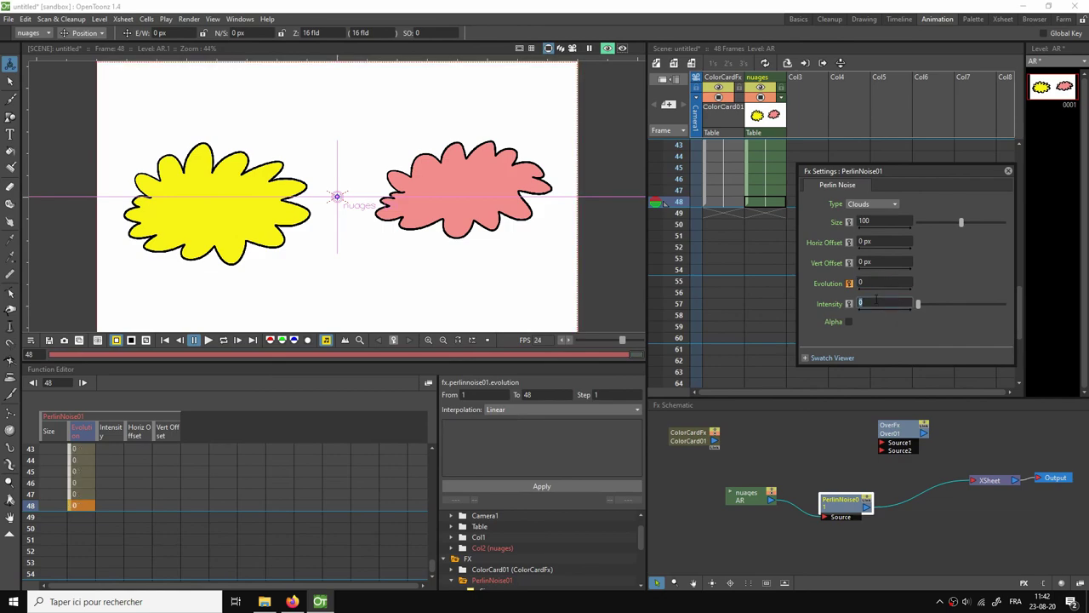
{"action": "key", "text": "Return"}
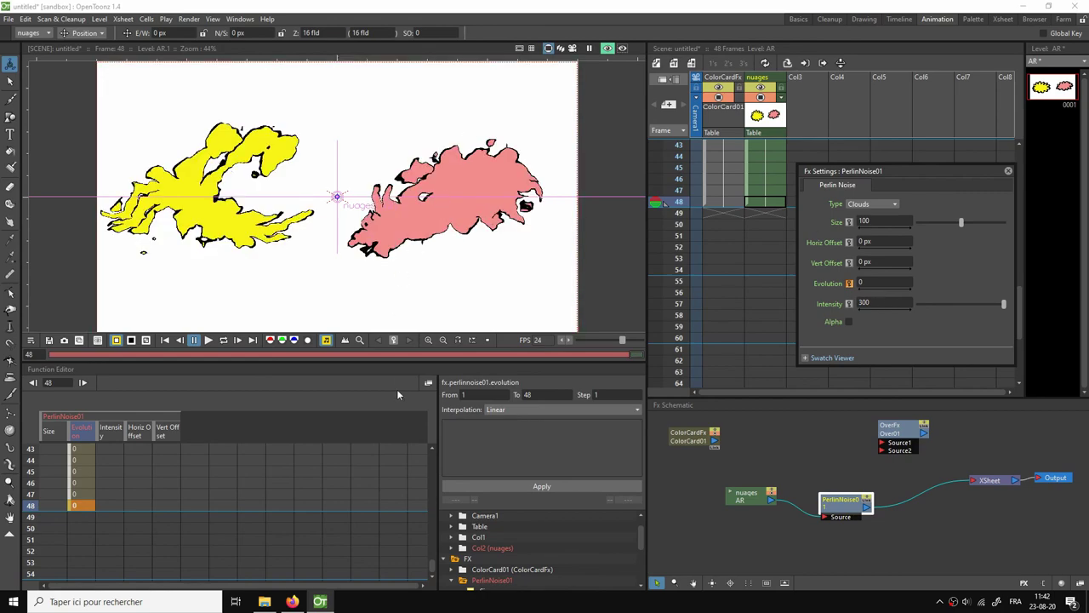
- Set the Evolution keyframe at frame 48 to 300 and return to the first frame
{"action": "double_click", "coordinate": [75, 506]}
{"action": "type", "text": "300"}
{"action": "key", "text": "Return"}
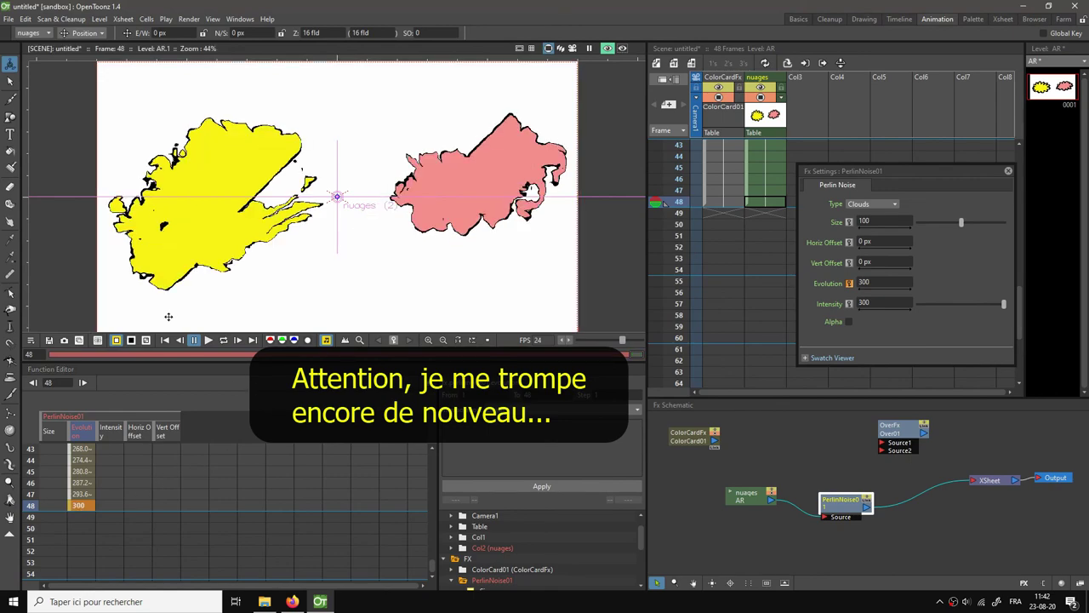
{"action": "left_click", "coordinate": [165, 339]}
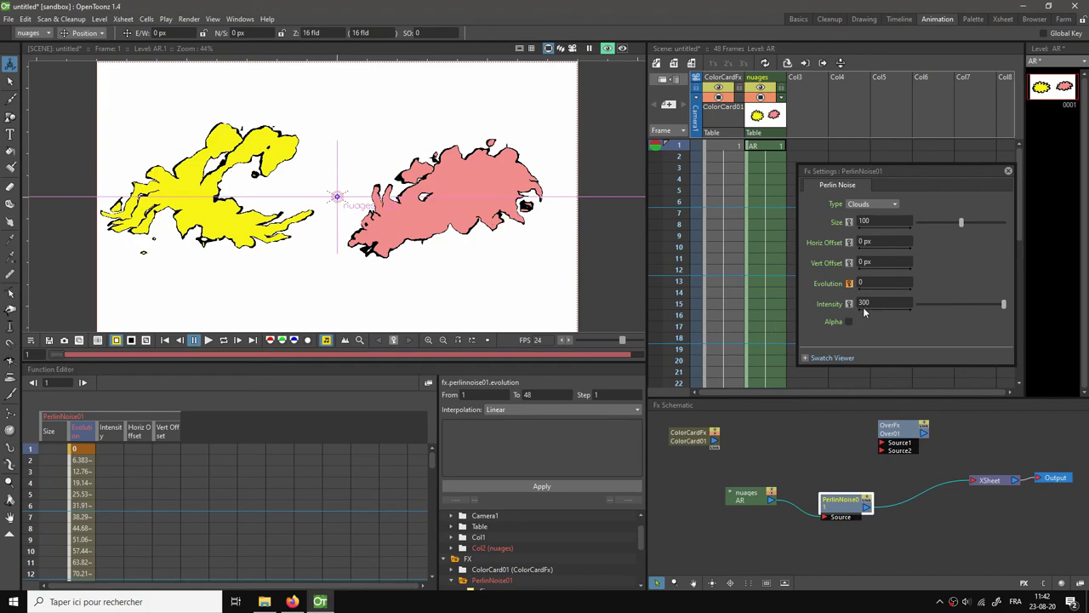
- Delete the Perlin Noise Evolution keyframes at frames 1 and 48
{"action": "left_click", "coordinate": [83, 449]}
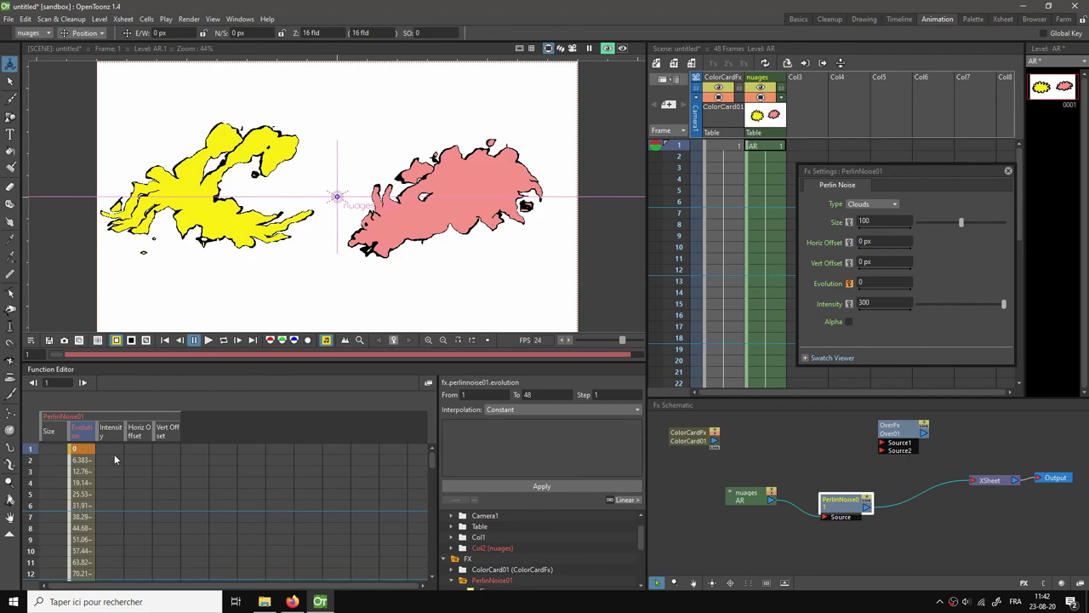
{"action": "key", "text": "Delete"}
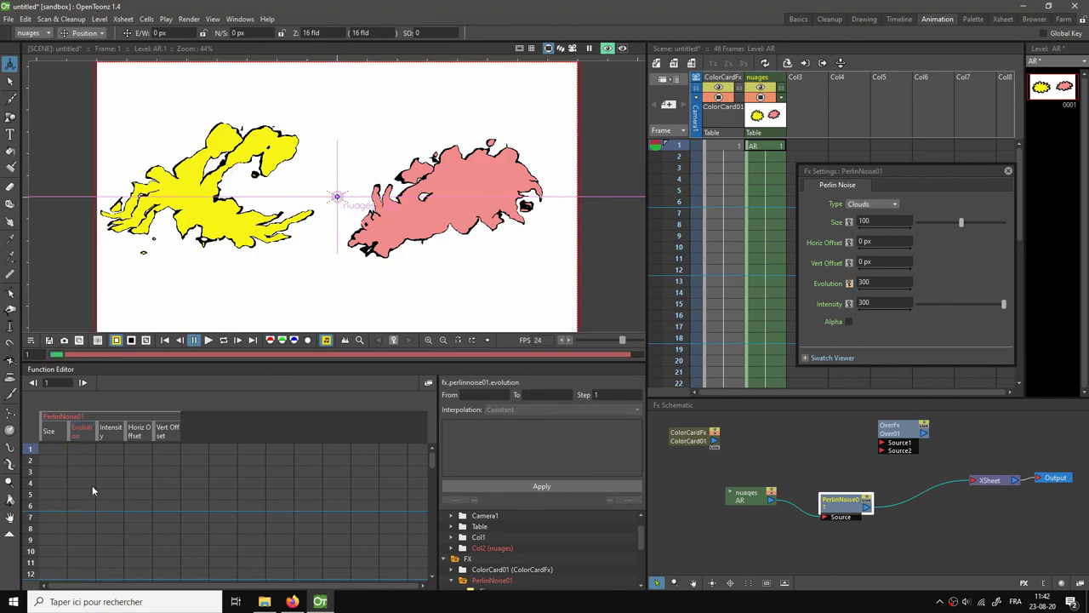
{"action": "scroll", "coordinate": [88, 518], "scroll_direction": "down", "scroll_amount": 10}
{"action": "left_click", "coordinate": [88, 517]}
{"action": "key", "text": "Delete"}
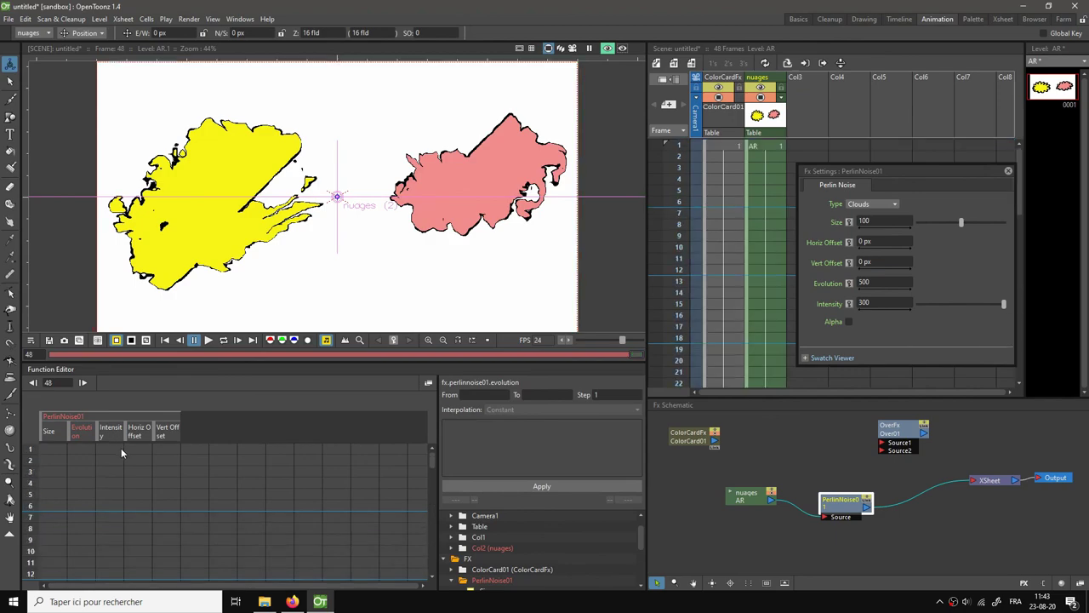
- Animate the Perlin Noise Intensity with keyframes of 0 at frame 1 and 300 at frame 48
{"action": "left_click", "coordinate": [120, 448]}
{"action": "key", "text": "Delete"}
{"action": "scroll", "coordinate": [113, 508], "scroll_direction": "down", "scroll_amount": 4}
{"action": "scroll", "coordinate": [112, 510], "scroll_direction": "down", "scroll_amount": 5}
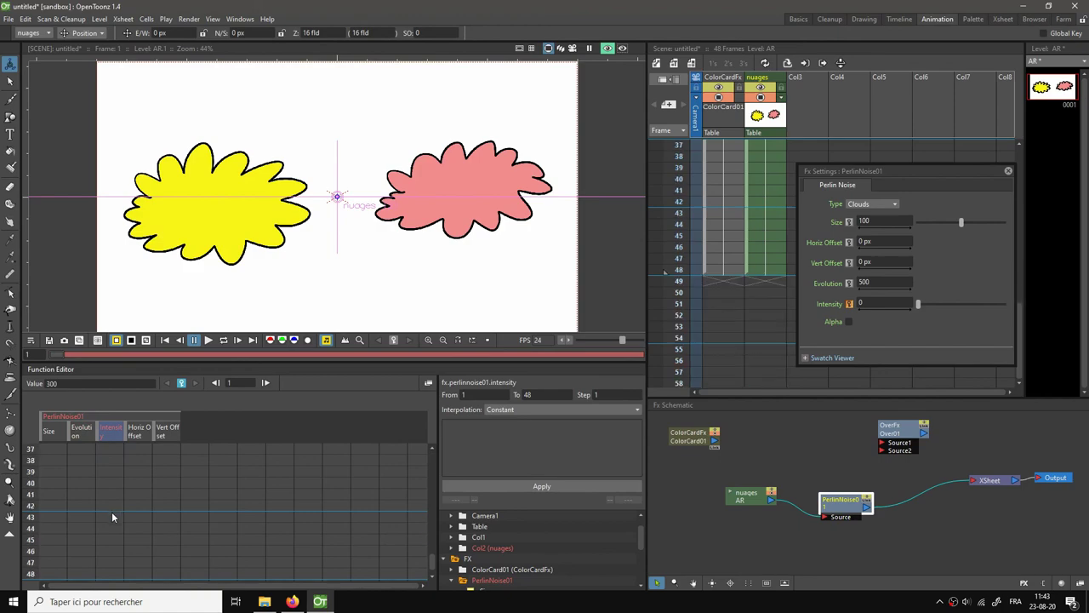
{"action": "double_click", "coordinate": [108, 505]}
{"action": "type", "text": "300"}
{"action": "key", "text": "Return"}
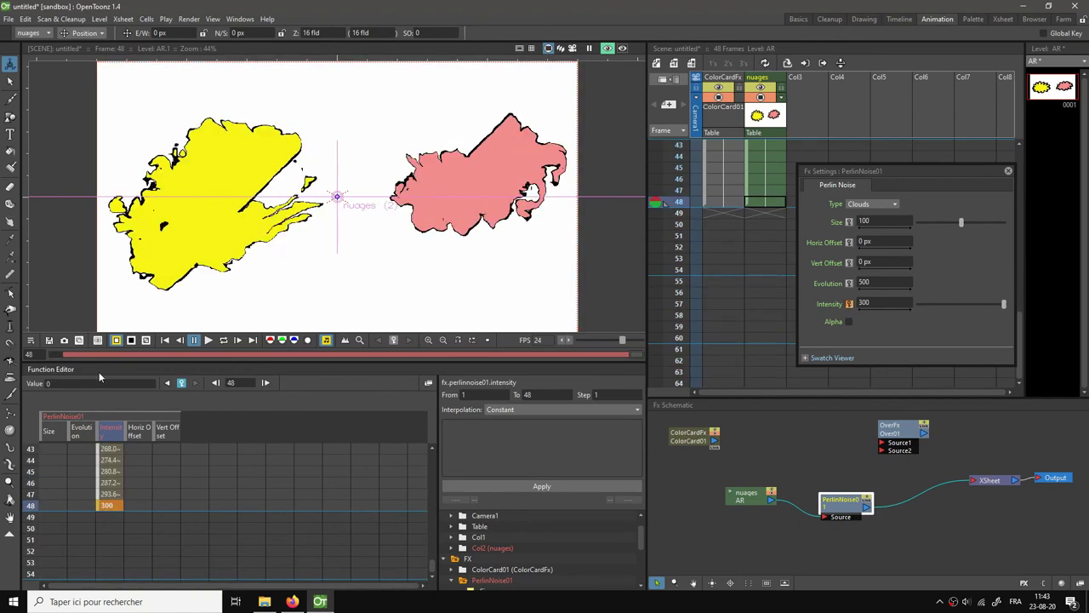
- Play the Intensity animation in a loop from the first frame, stop it and return to the first frame
{"action": "left_click", "coordinate": [165, 339]}
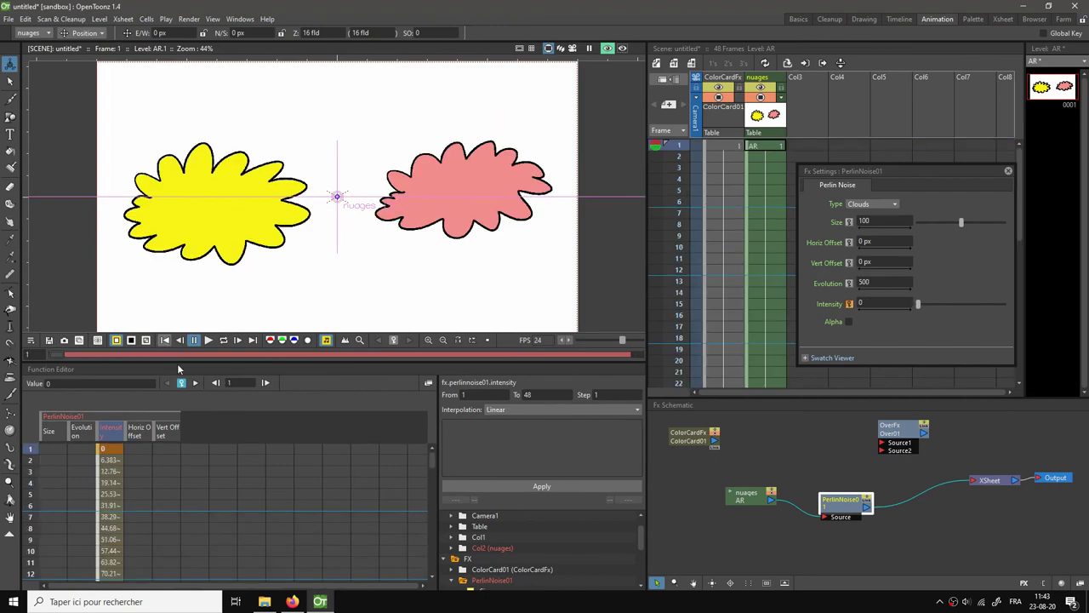
{"action": "left_click", "coordinate": [223, 341]}
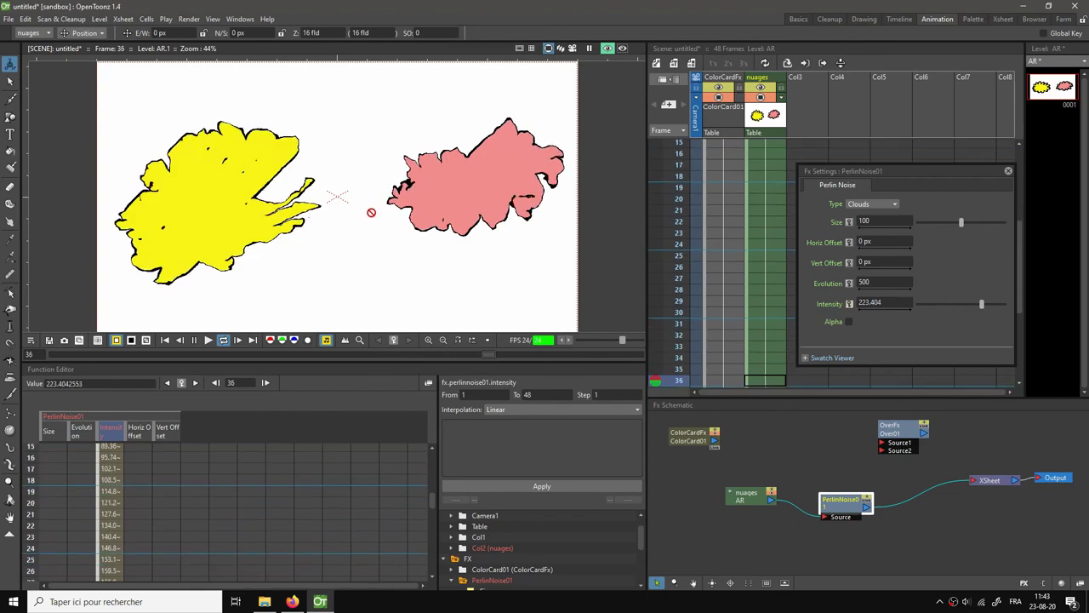
{"action": "left_click", "coordinate": [195, 339]}
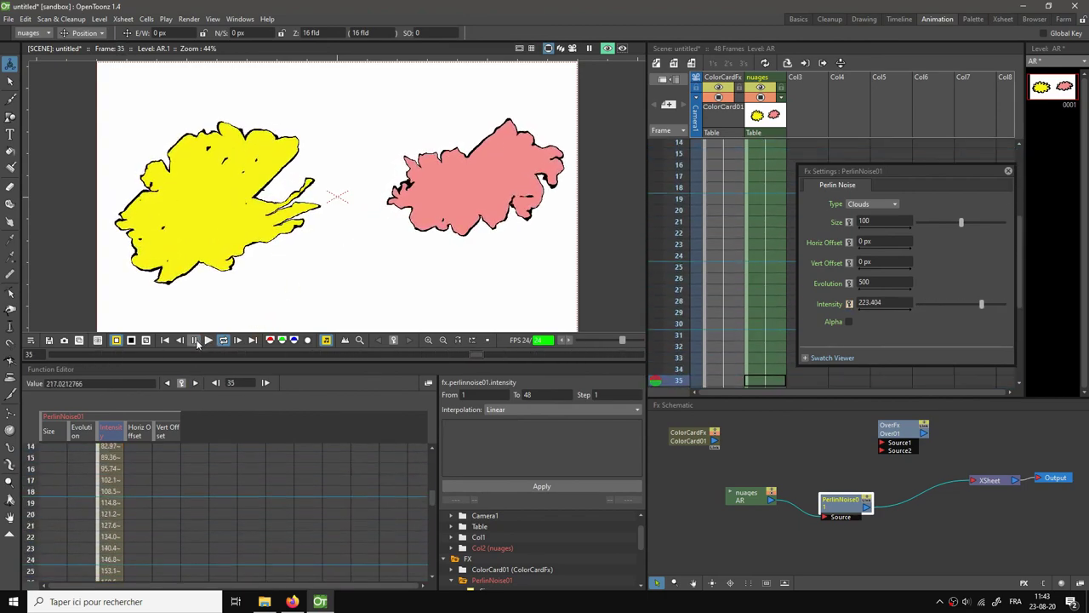
{"action": "left_click", "coordinate": [166, 340]}
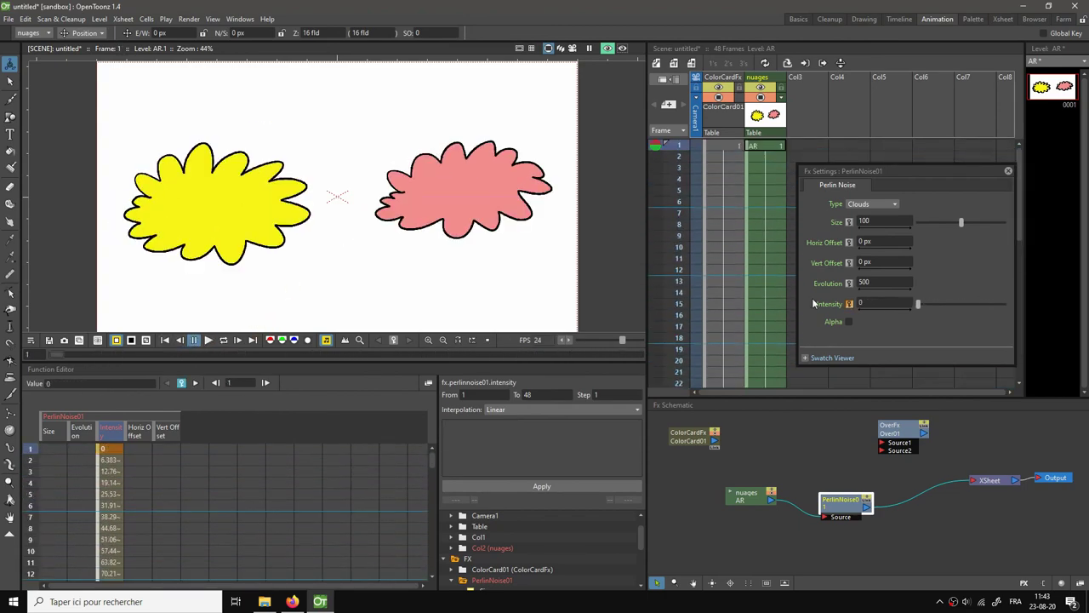
- Set the Perlin Noise Evolution to 0, replay the Intensity animation in a loop, and return to the first frame
{"action": "left_click", "coordinate": [876, 284]}
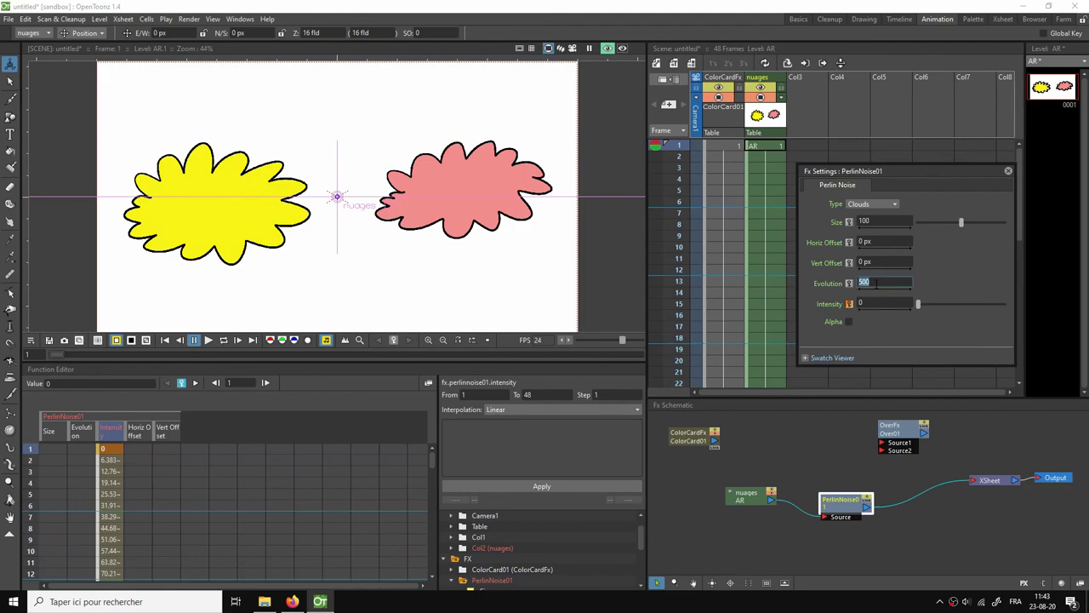
{"action": "key", "text": "Return"}
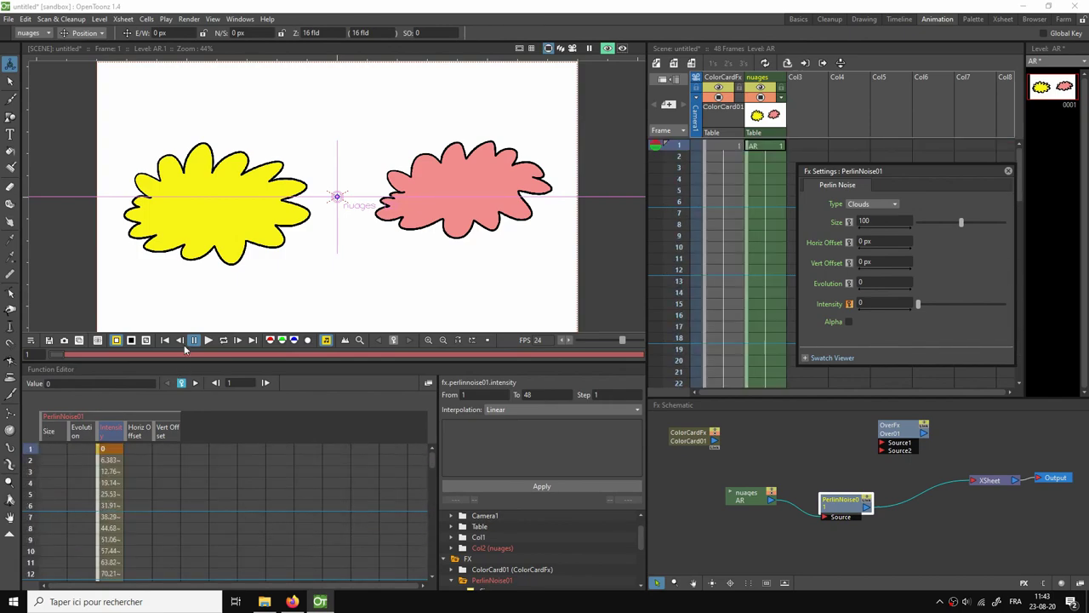
{"action": "left_click", "coordinate": [225, 339]}
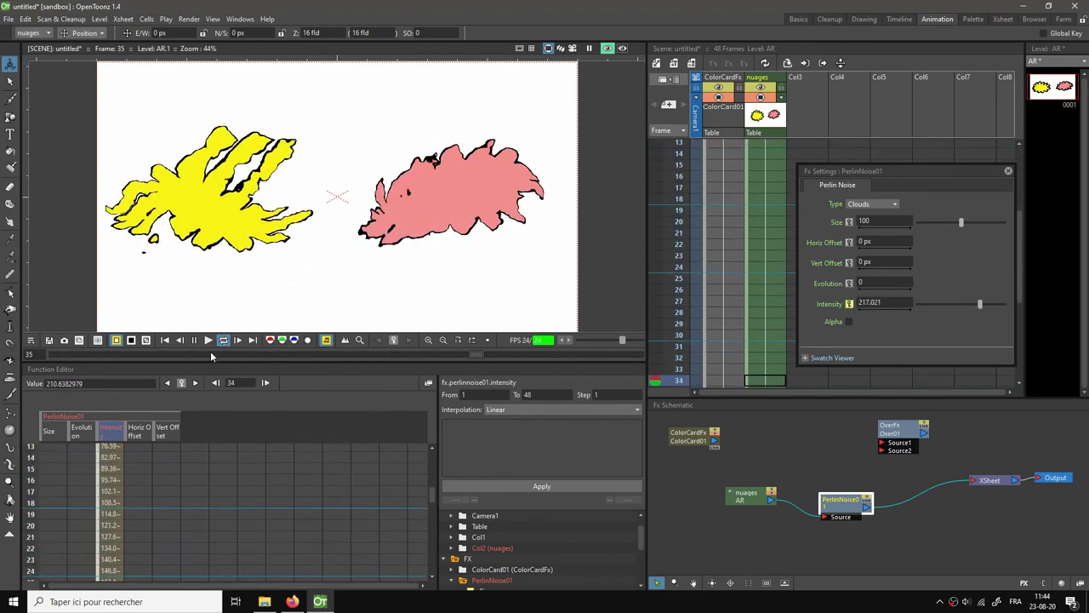
{"action": "left_click", "coordinate": [165, 339]}
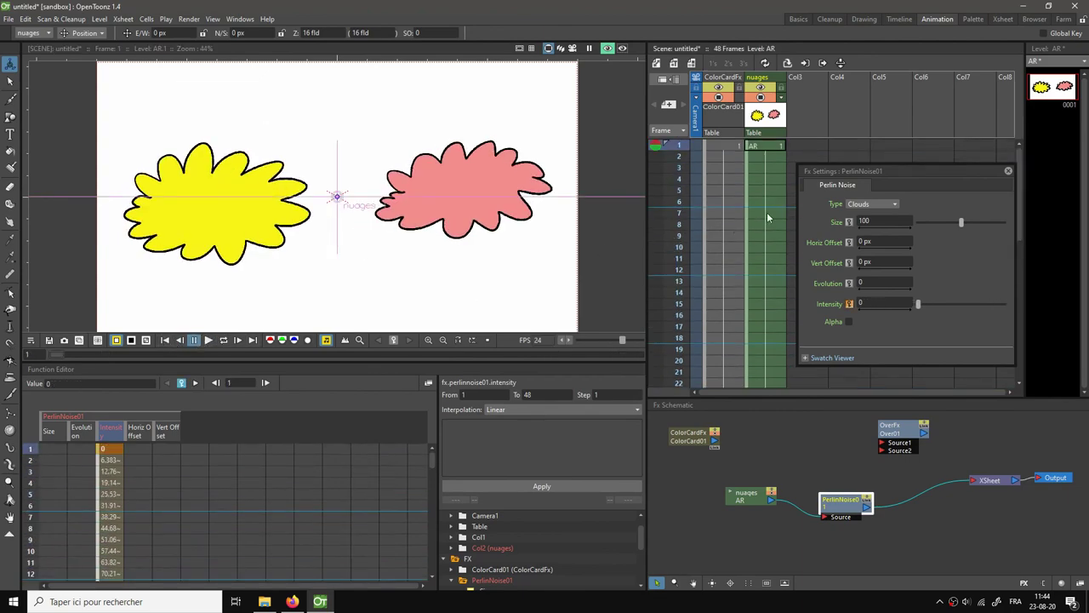
- Set the Perlin Noise type to Marble/Wood and play the Intensity animation in a loop
{"action": "left_click", "coordinate": [871, 203]}
{"action": "left_click", "coordinate": [868, 216]}
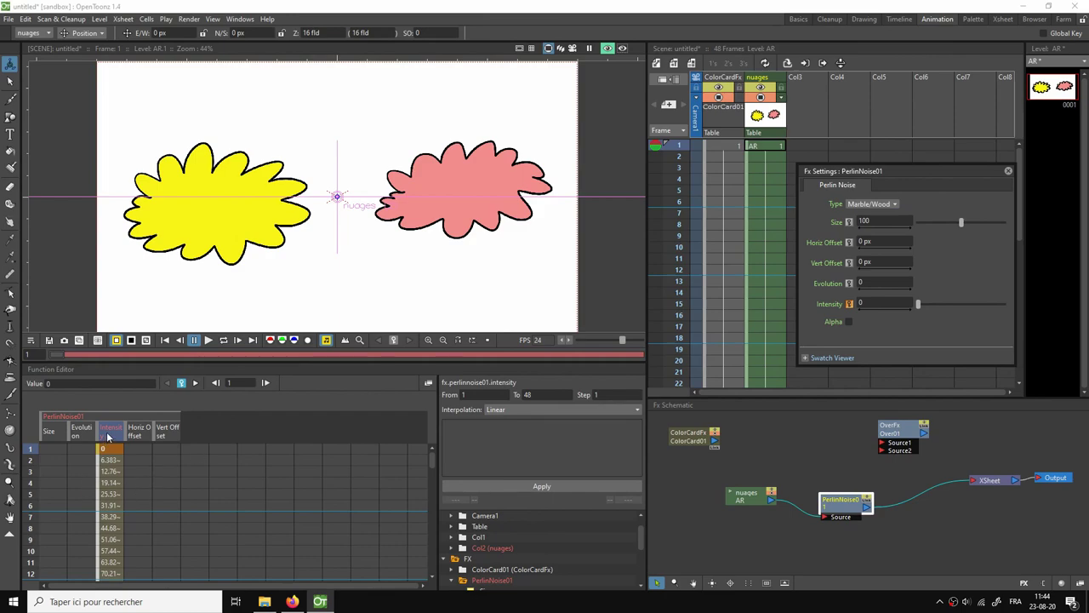
{"action": "scroll", "coordinate": [120, 500], "scroll_direction": "down", "scroll_amount": 10}
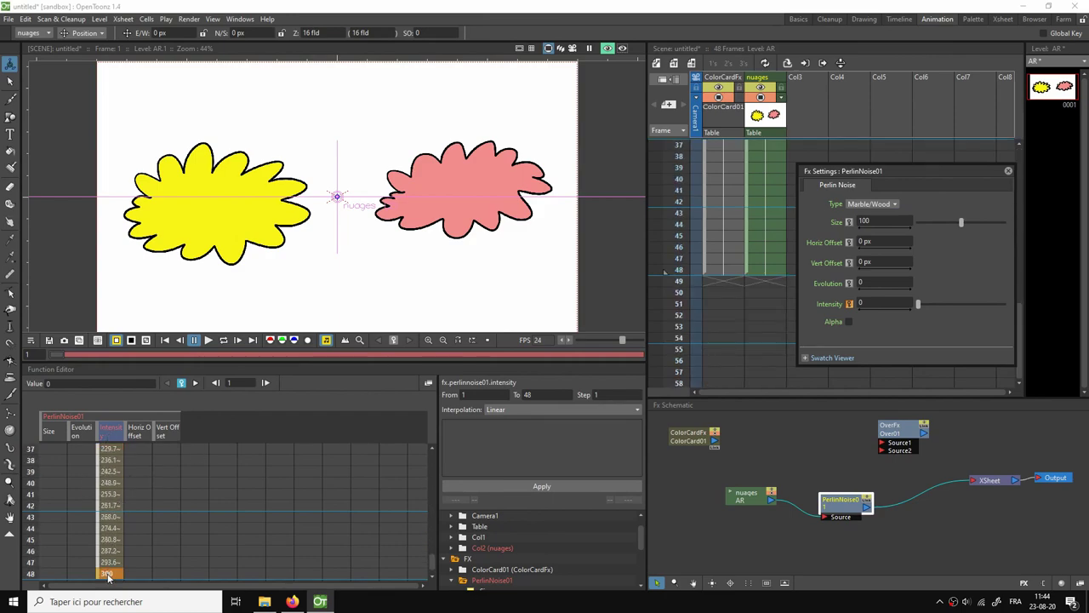
{"action": "left_click", "coordinate": [227, 340]}
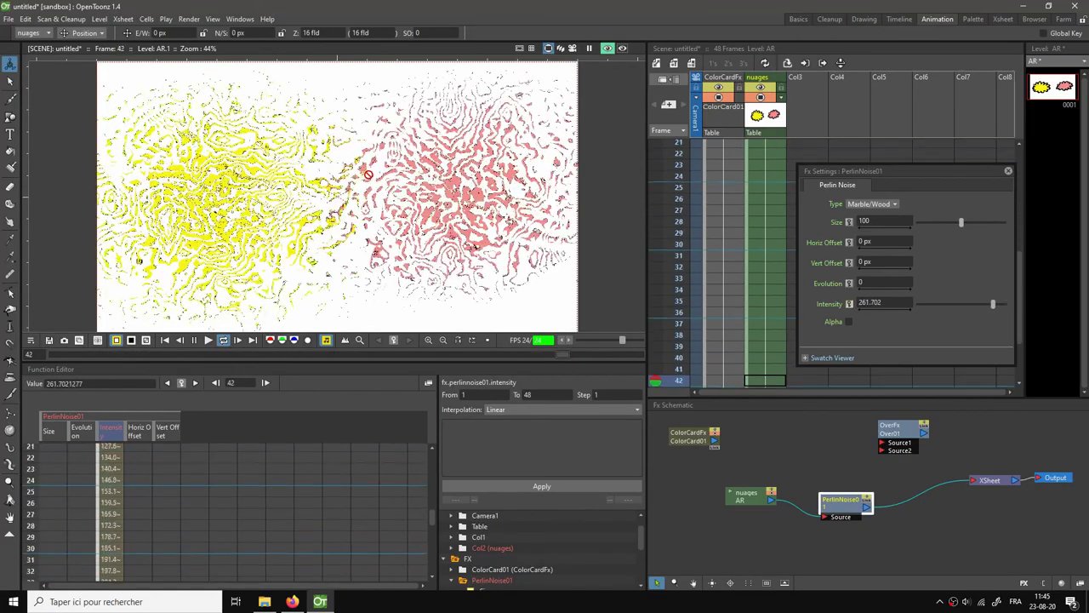
- Switch the viewer to full screen mode and fit the looping cloud animation to the window
{"action": "right_click", "coordinate": [358, 173]}
{"action": "left_click", "coordinate": [408, 180]}
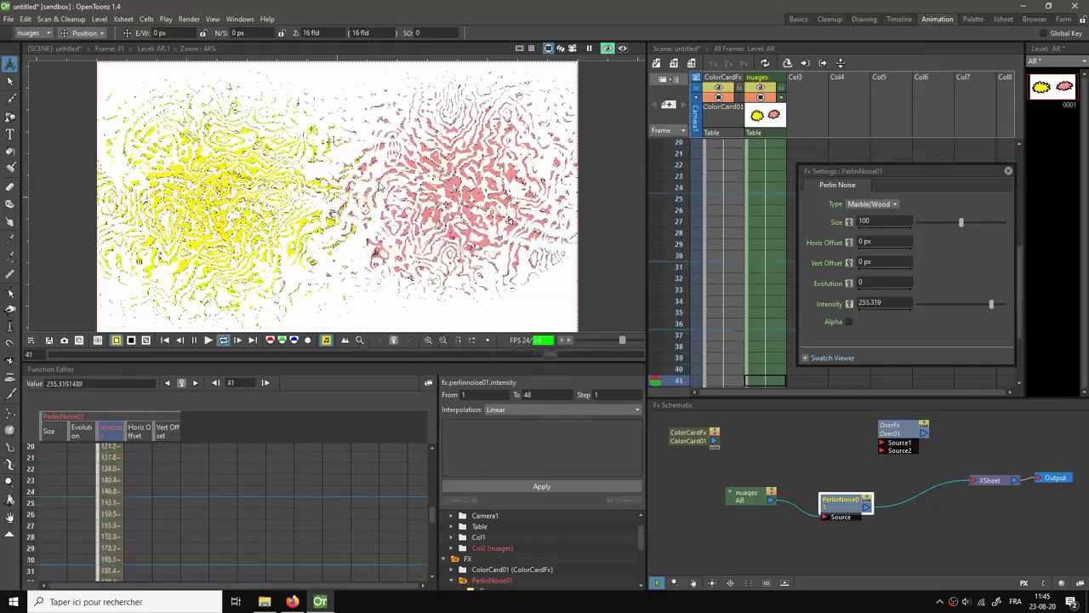
{"action": "right_click", "coordinate": [559, 263]}
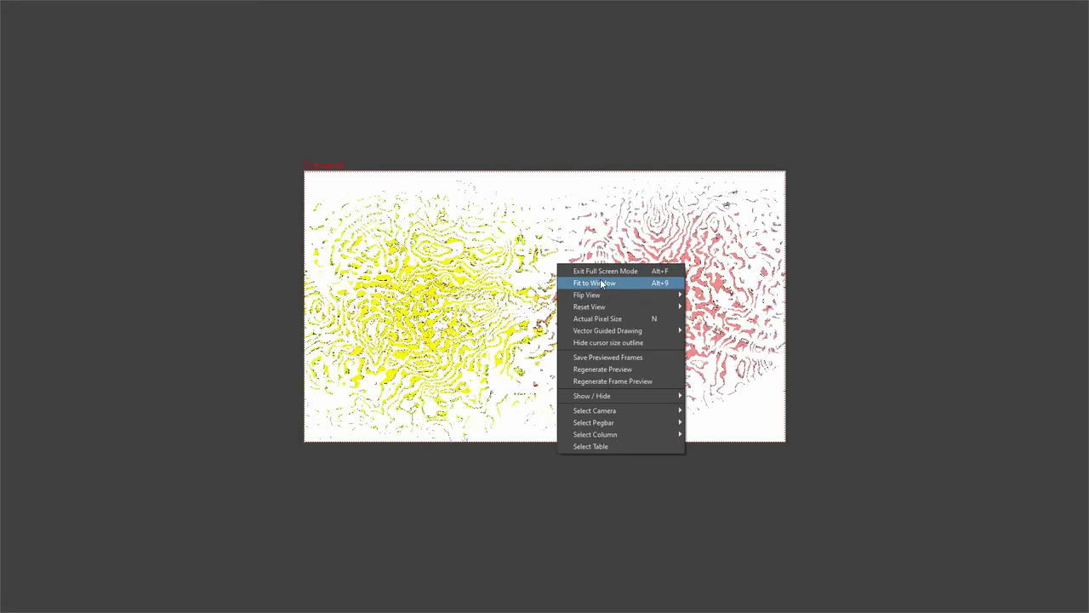
{"action": "left_click", "coordinate": [596, 280]}
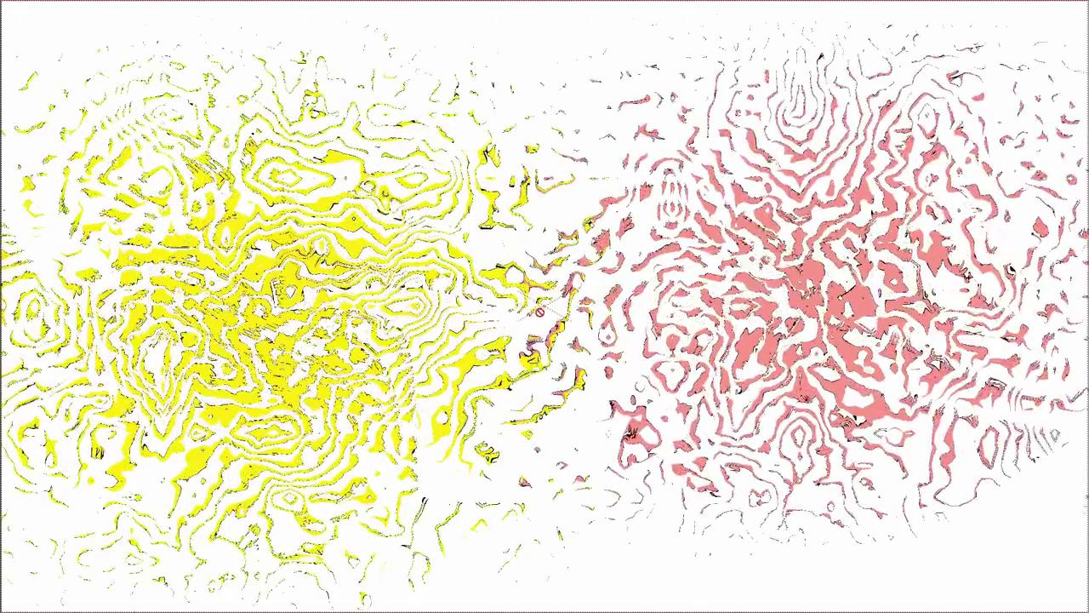